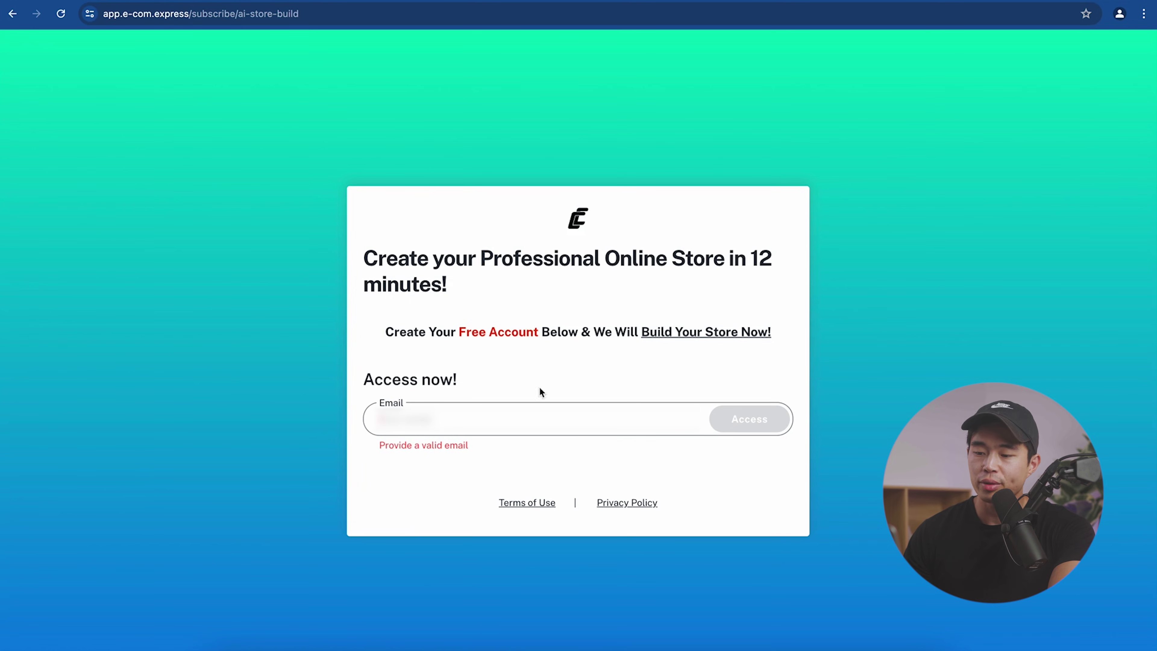
Sign up for a free E-com Express account with the e-mail, name and password
key(ctrl+v)
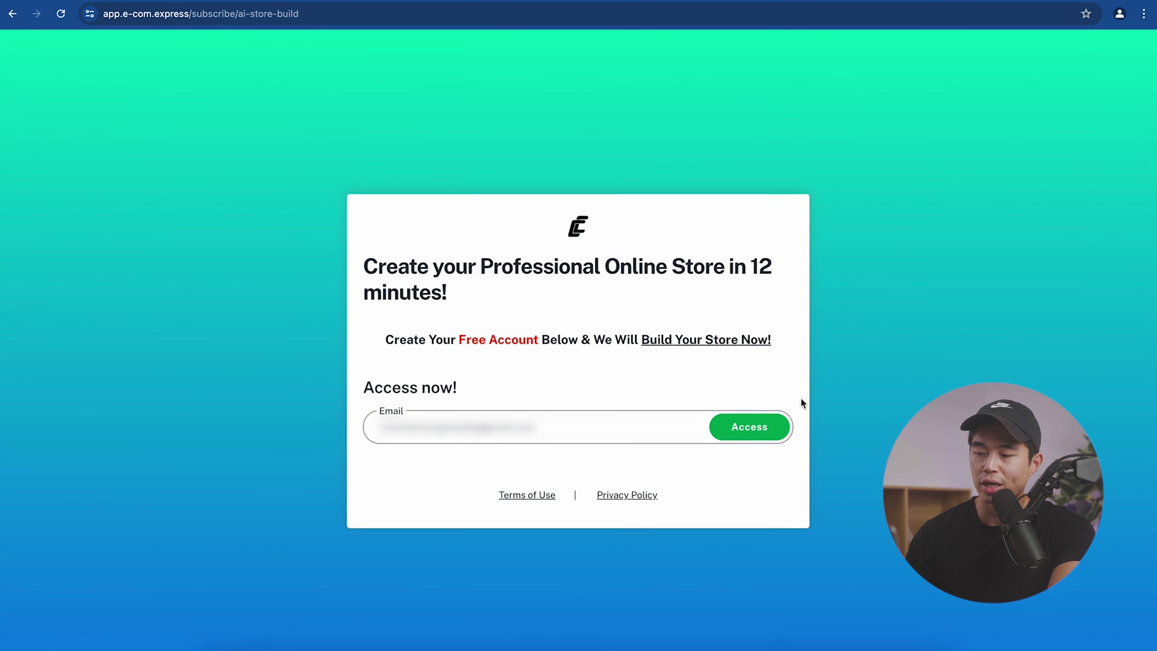
click(751, 429)
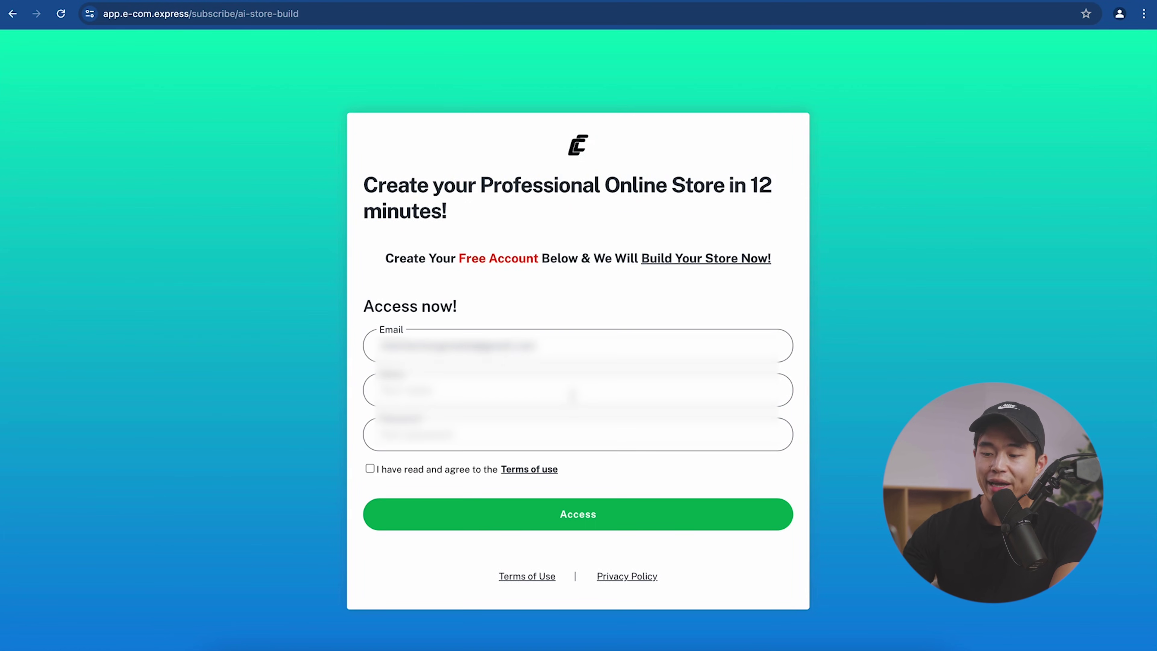
click(607, 528)
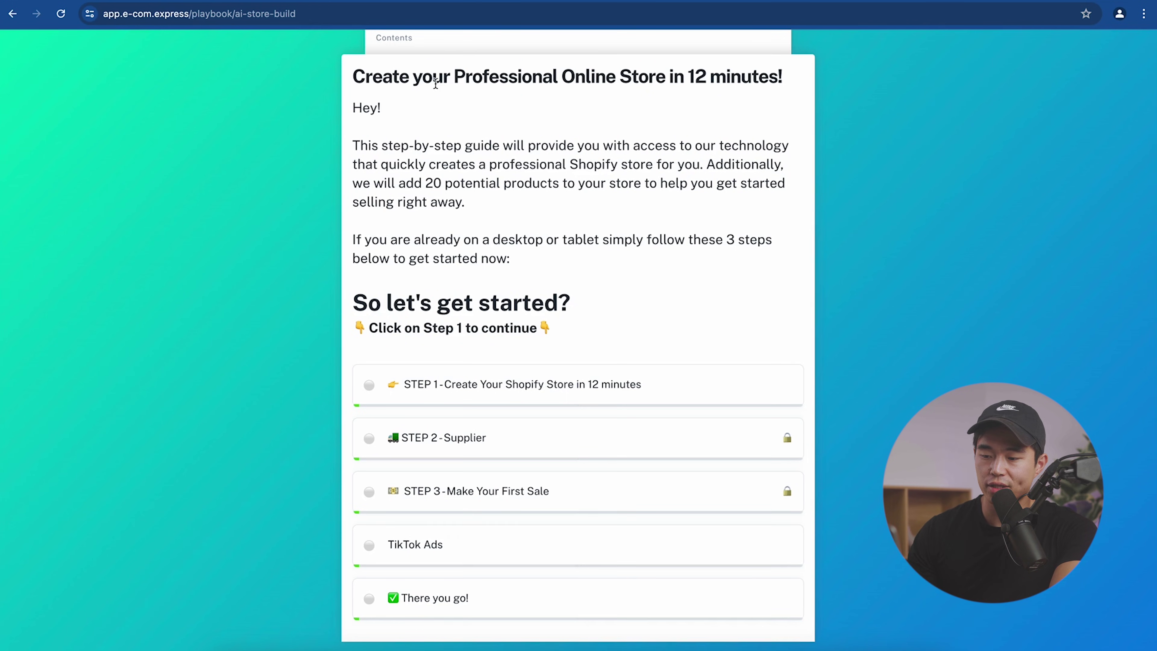
In Step 1, set the store's main colour to black
click(520, 389)
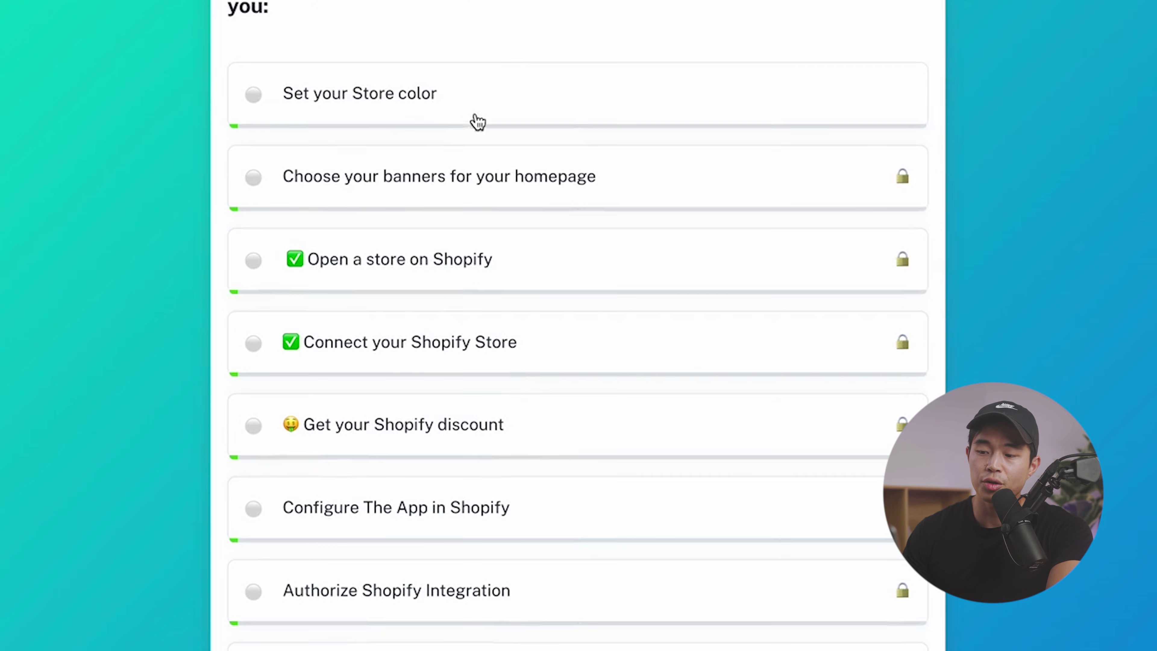
scroll(464, 271, down, 1)
scroll(456, 255, up, 5)
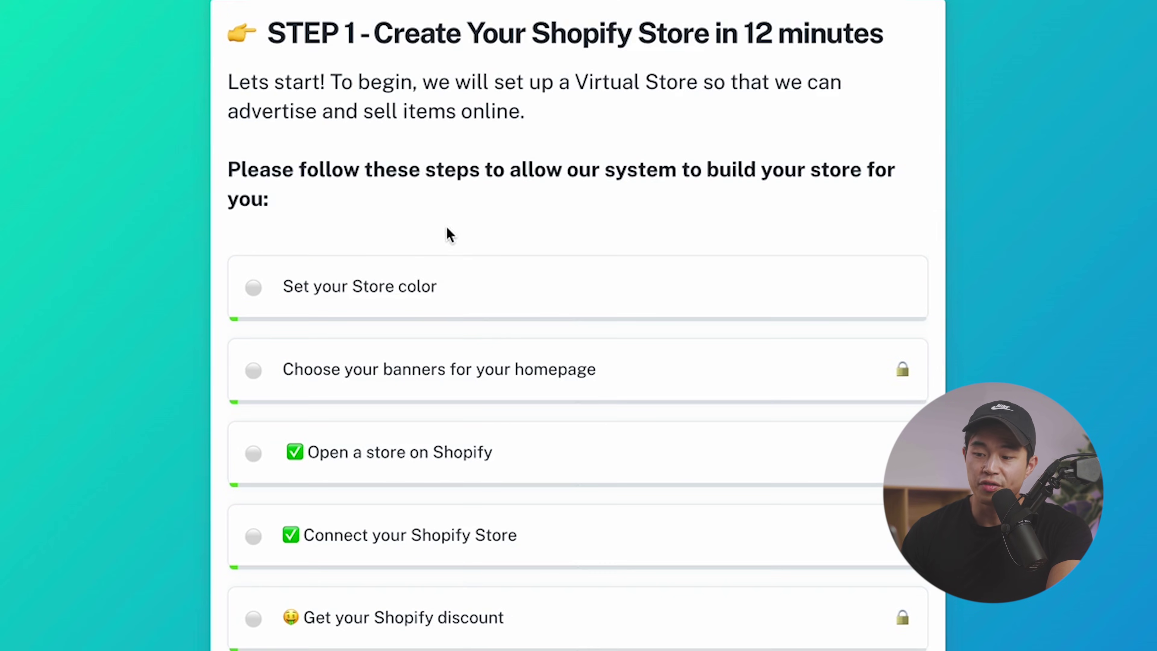
click(415, 287)
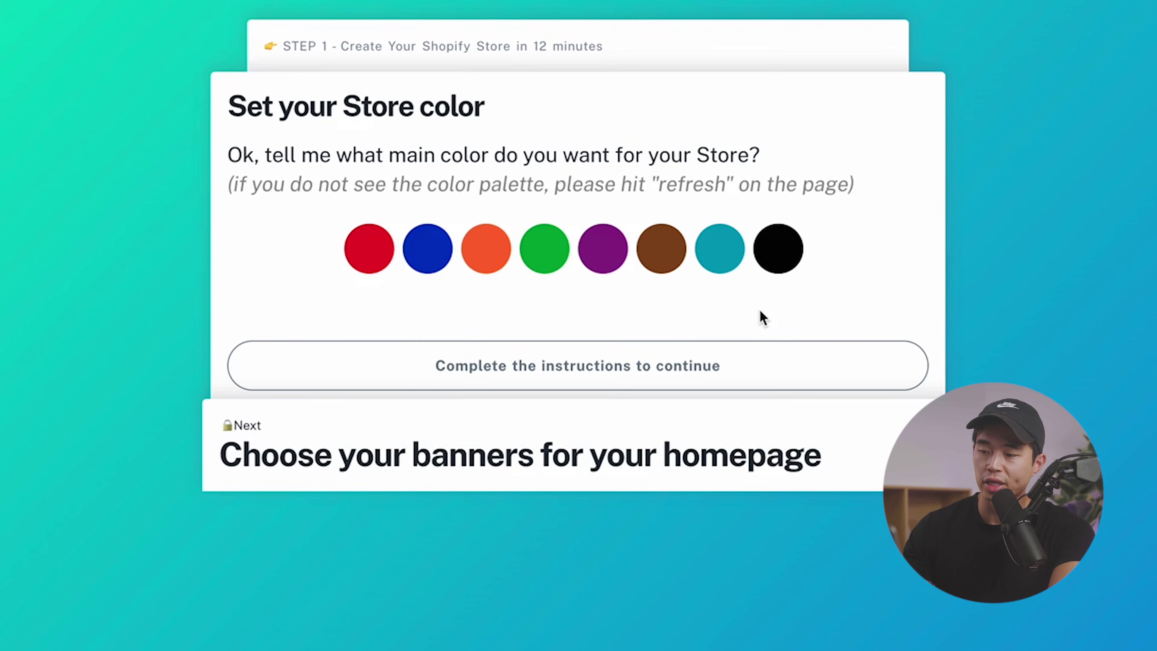
click(779, 256)
click(570, 427)
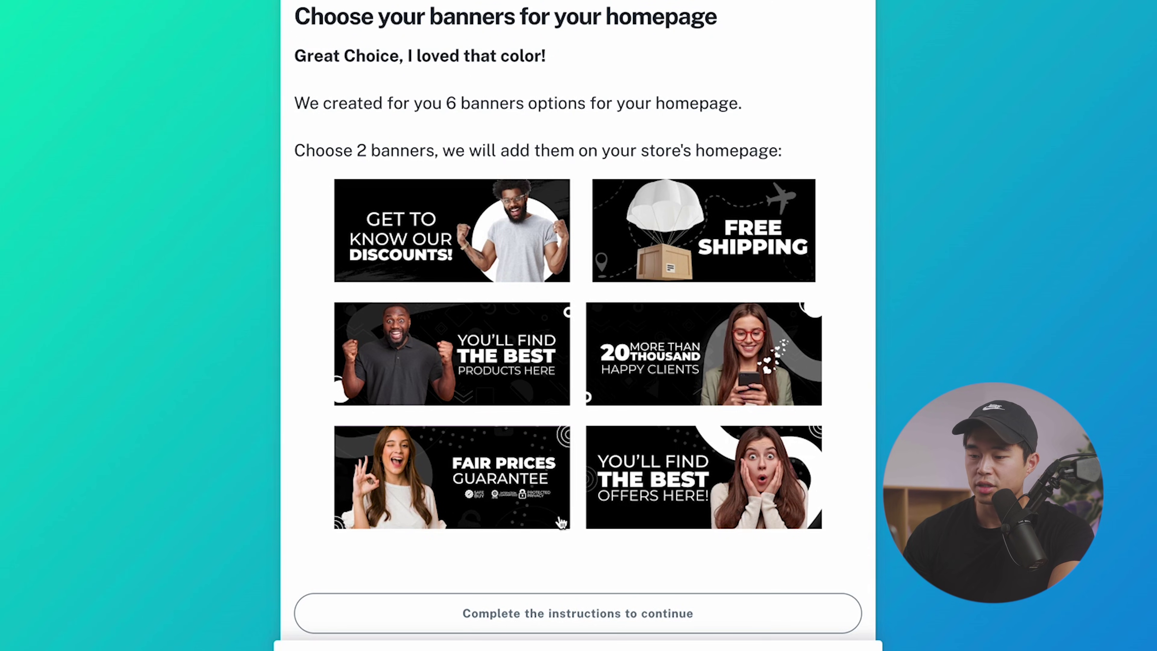
Choose the Fair Prices Guarantee and Free Shipping homepage banners
click(481, 461)
click(718, 252)
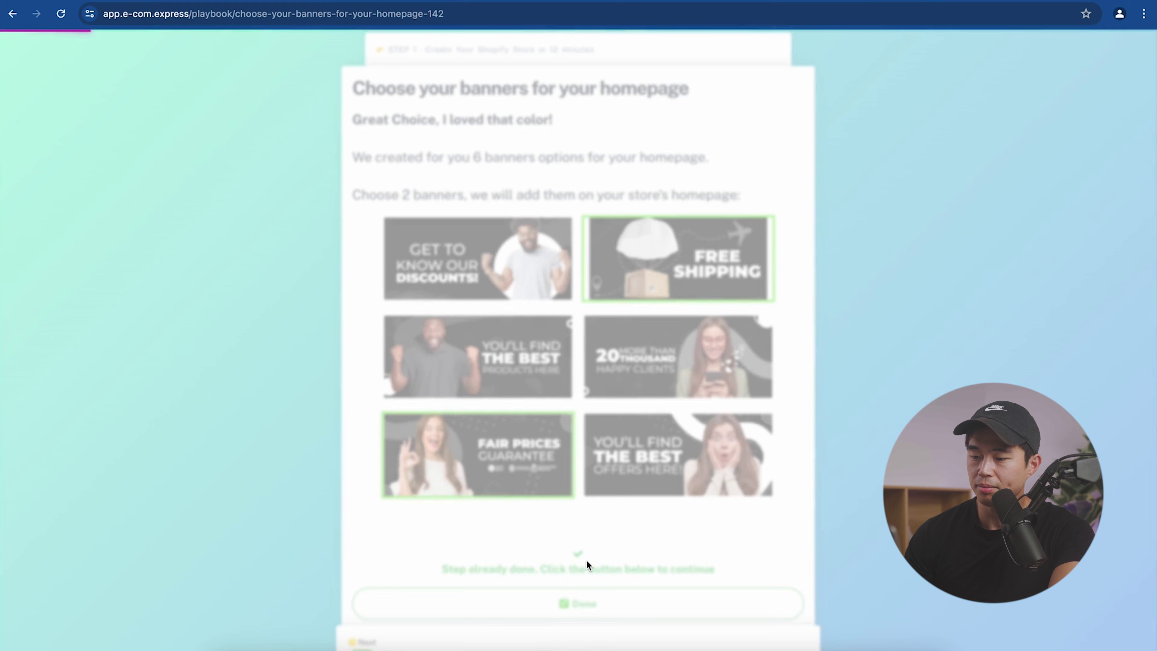
click(615, 610)
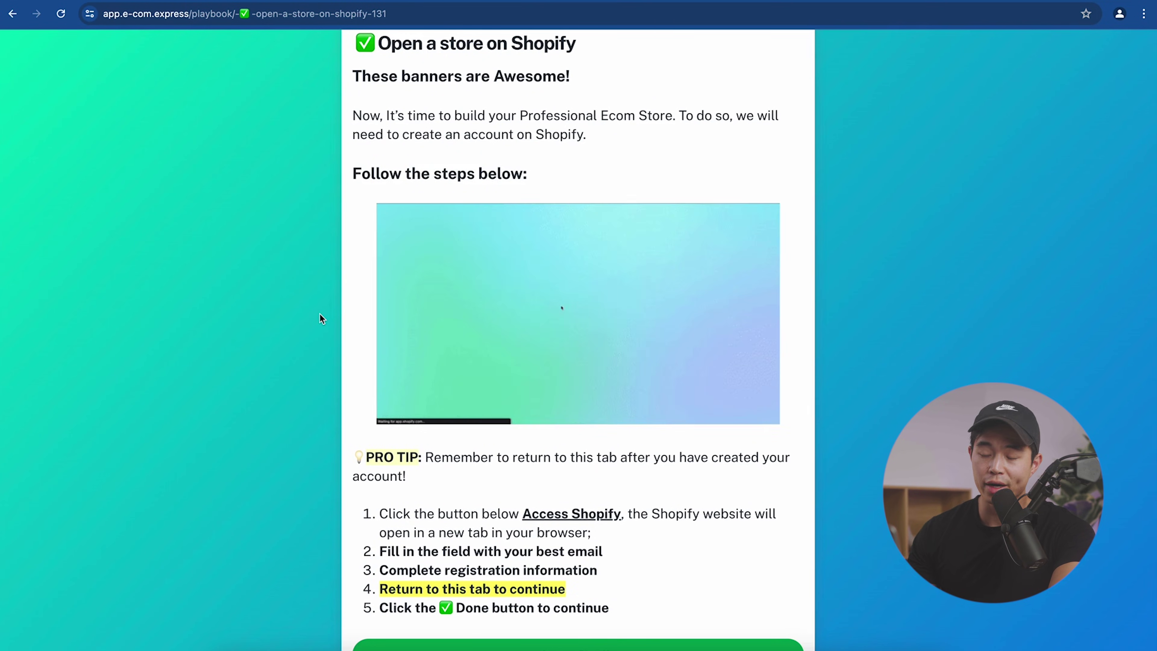
Start a Shopify free trial with the account e-mail
scroll(319, 313, down, 3)
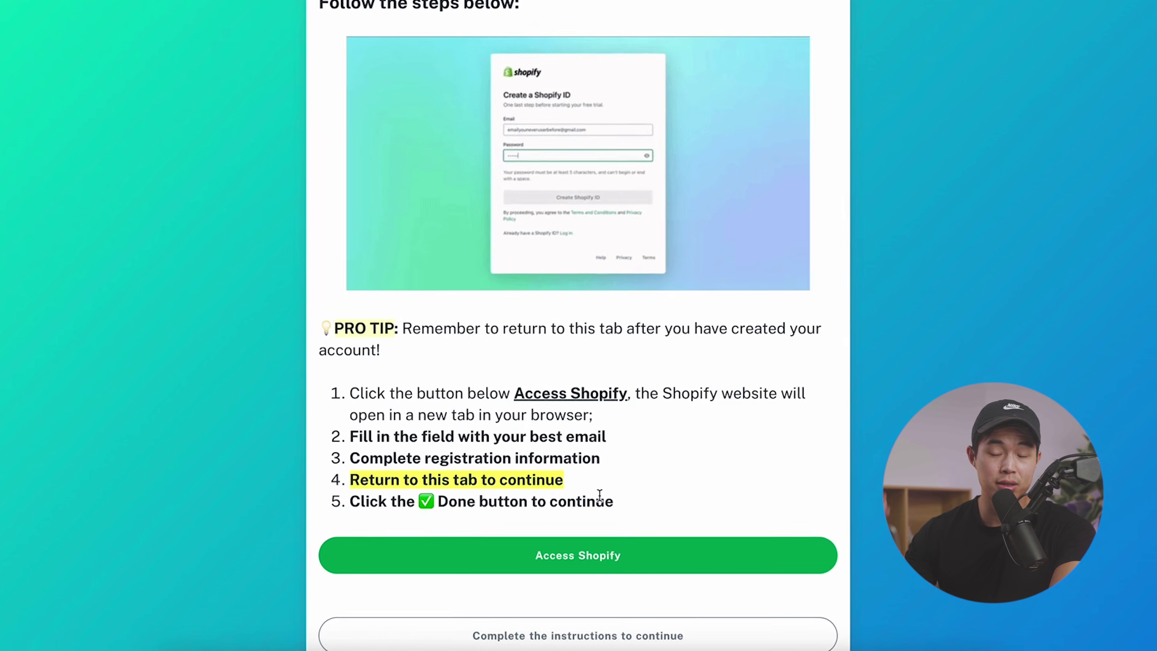
click(592, 556)
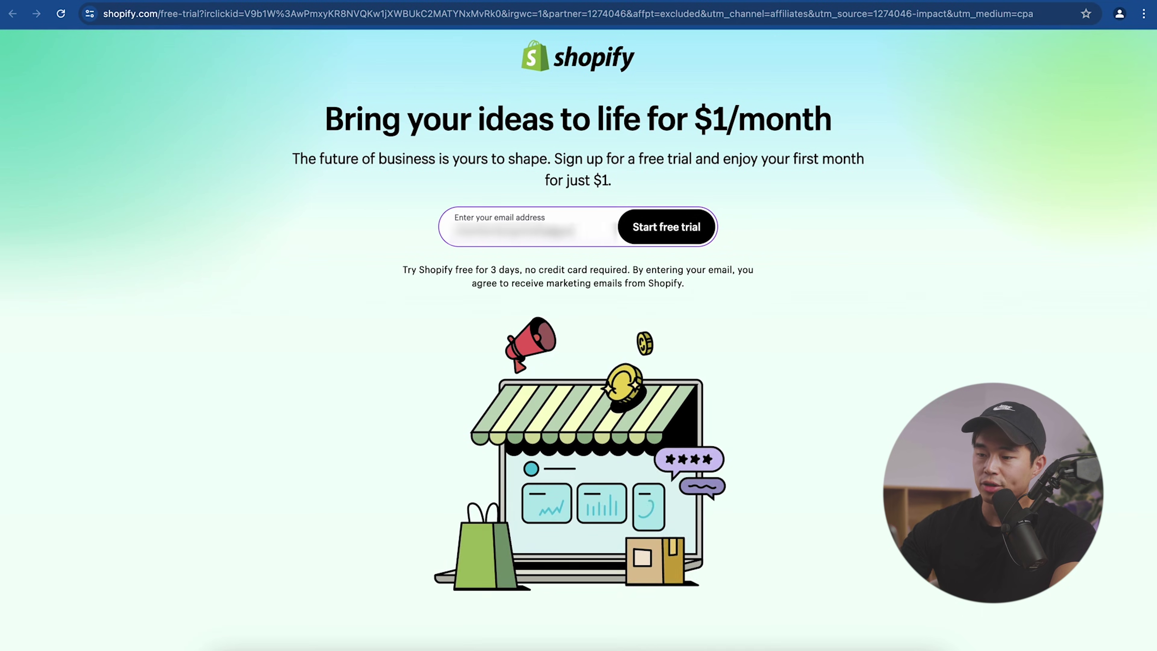
click(683, 228)
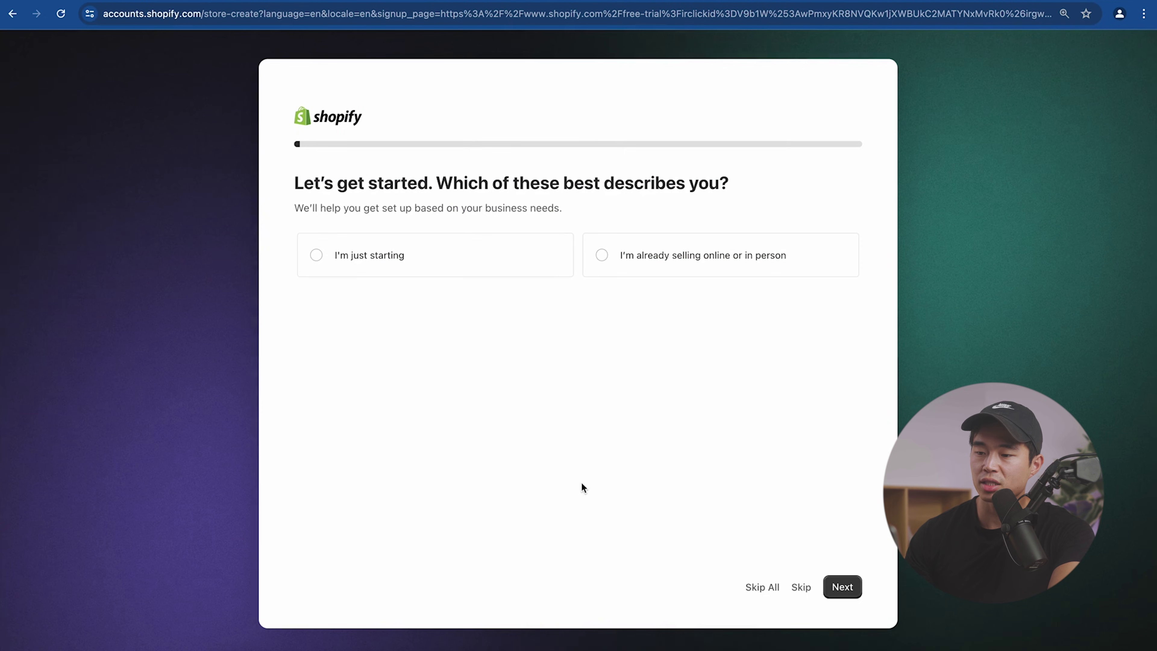
Skip onboarding, keep United States as the store location, and mark the step done
click(760, 588)
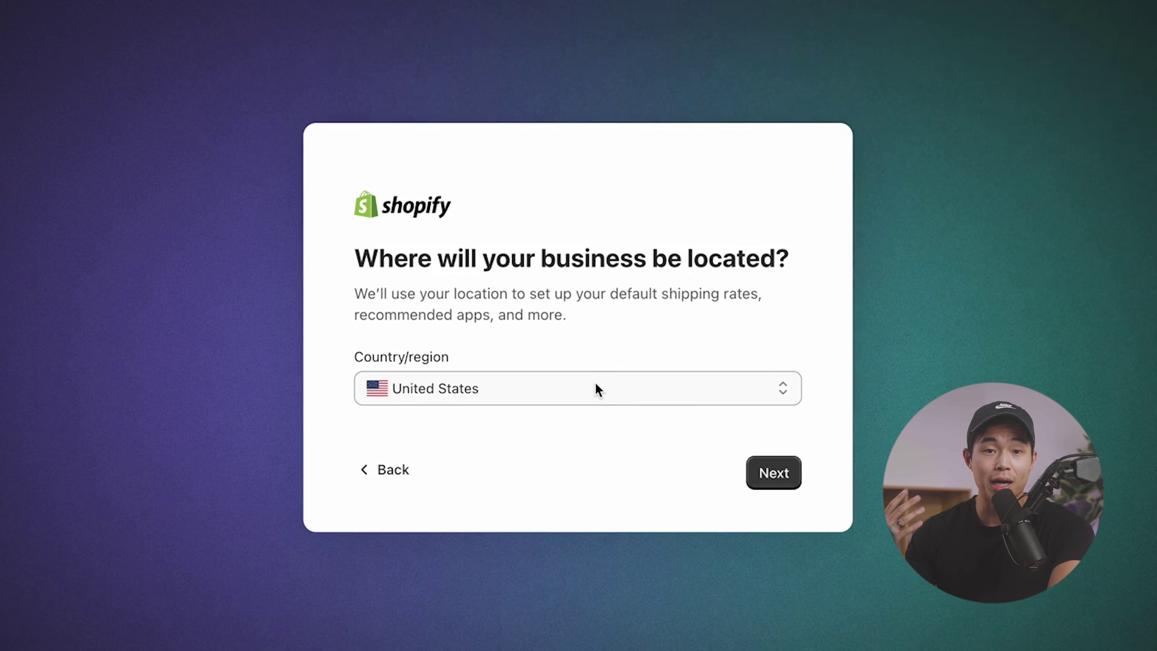
click(596, 384)
click(596, 387)
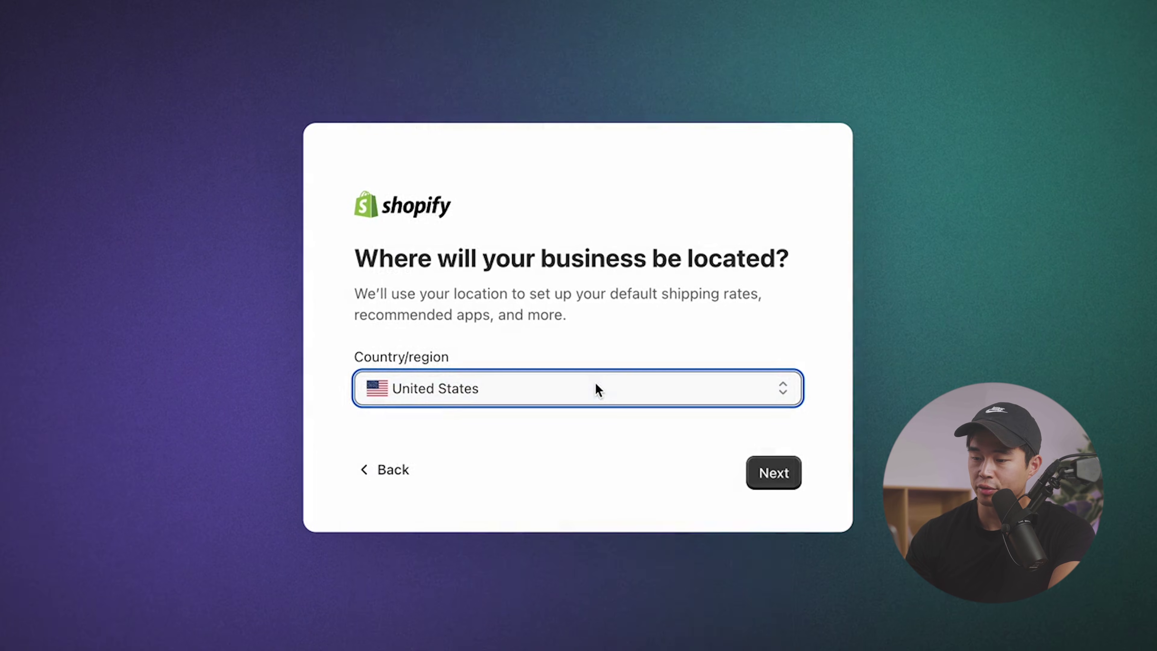
click(779, 476)
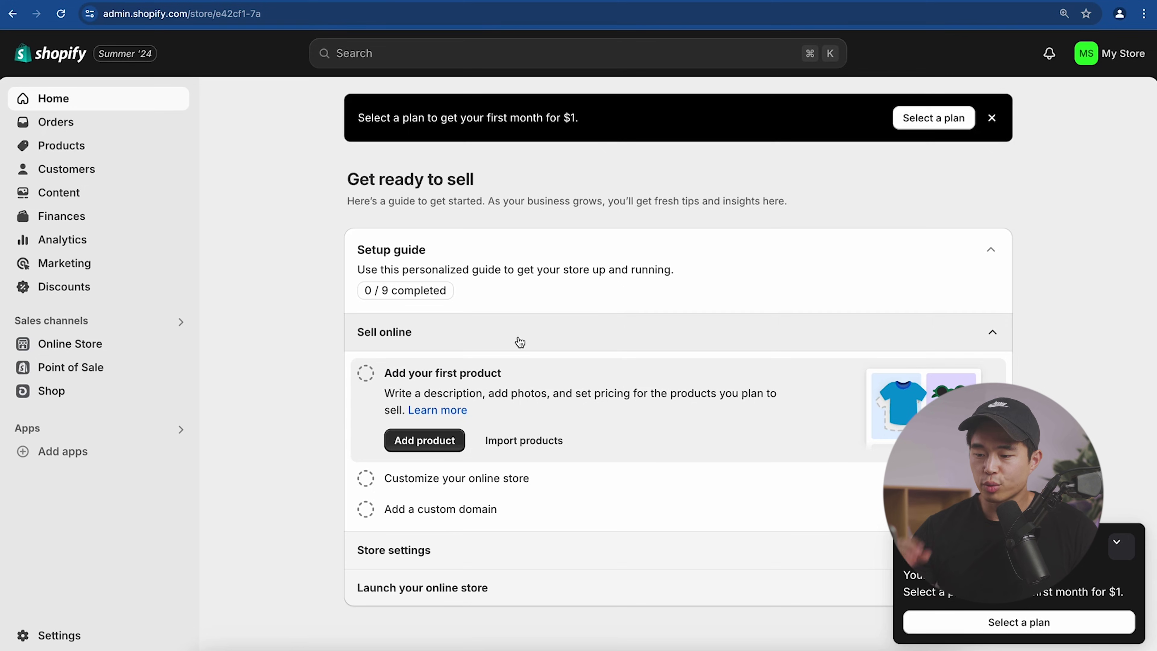
click(178, 2)
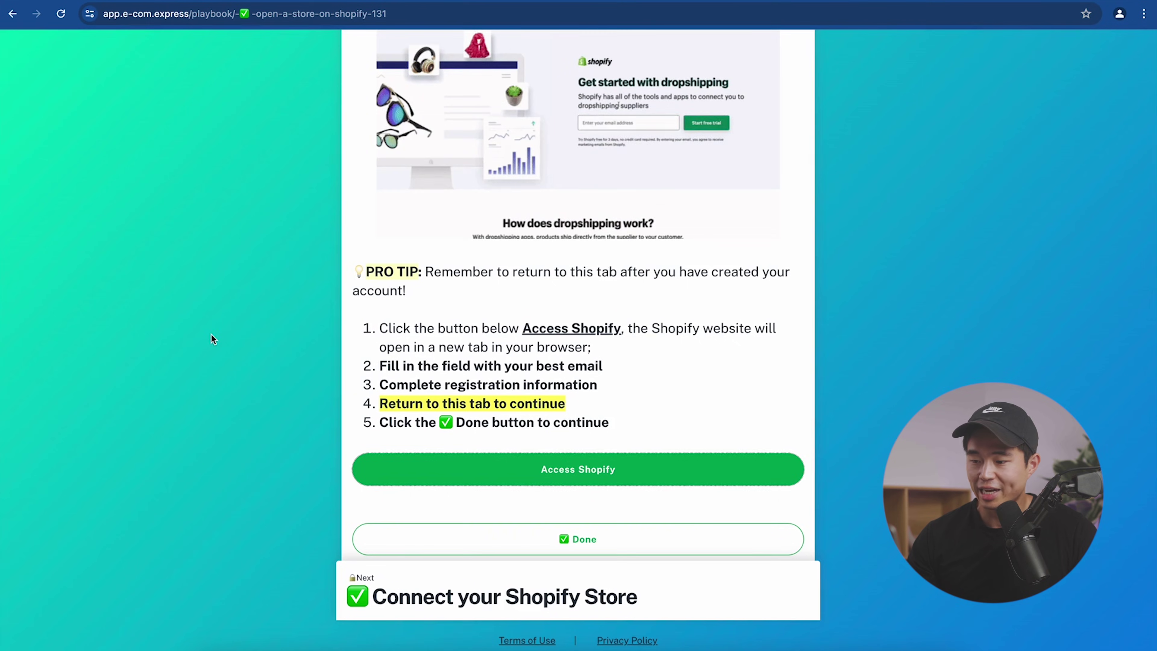
click(576, 537)
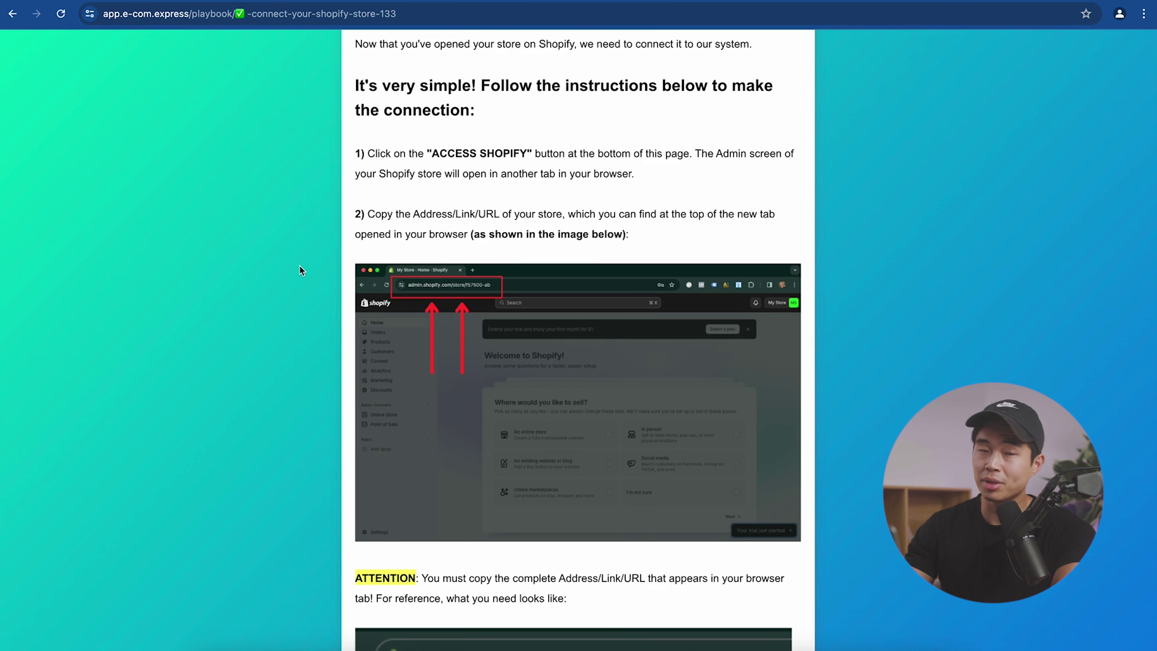
Copy the store's Shopify admin URL and save it in E-com Express's URL field
scroll(299, 269, down, 10)
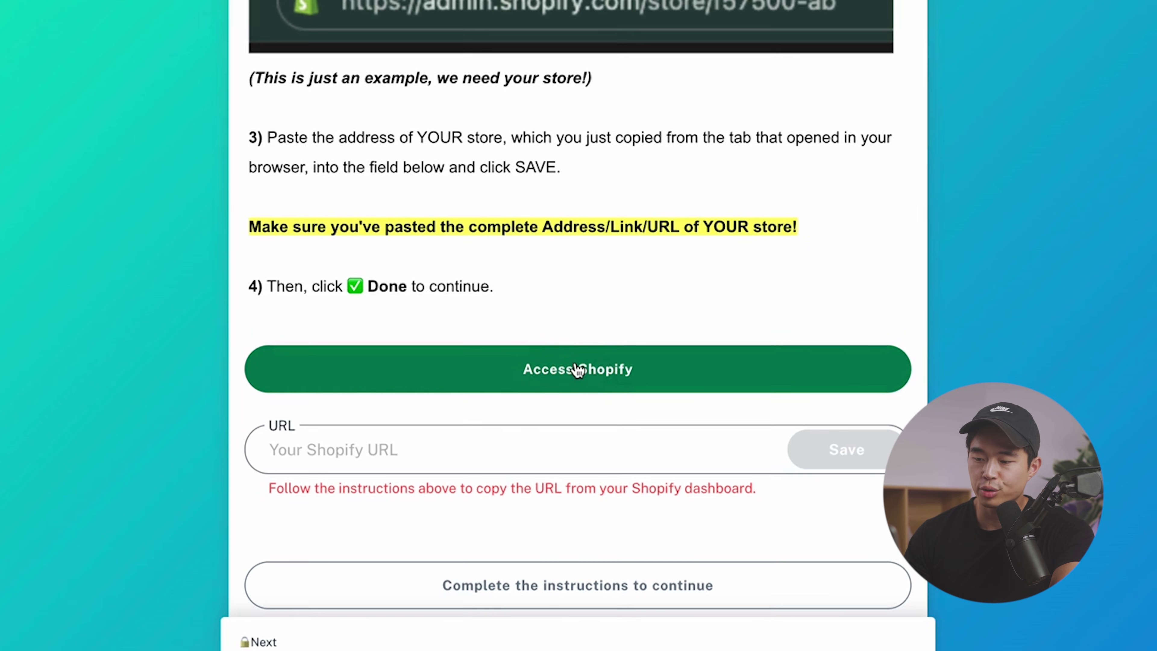
click(586, 374)
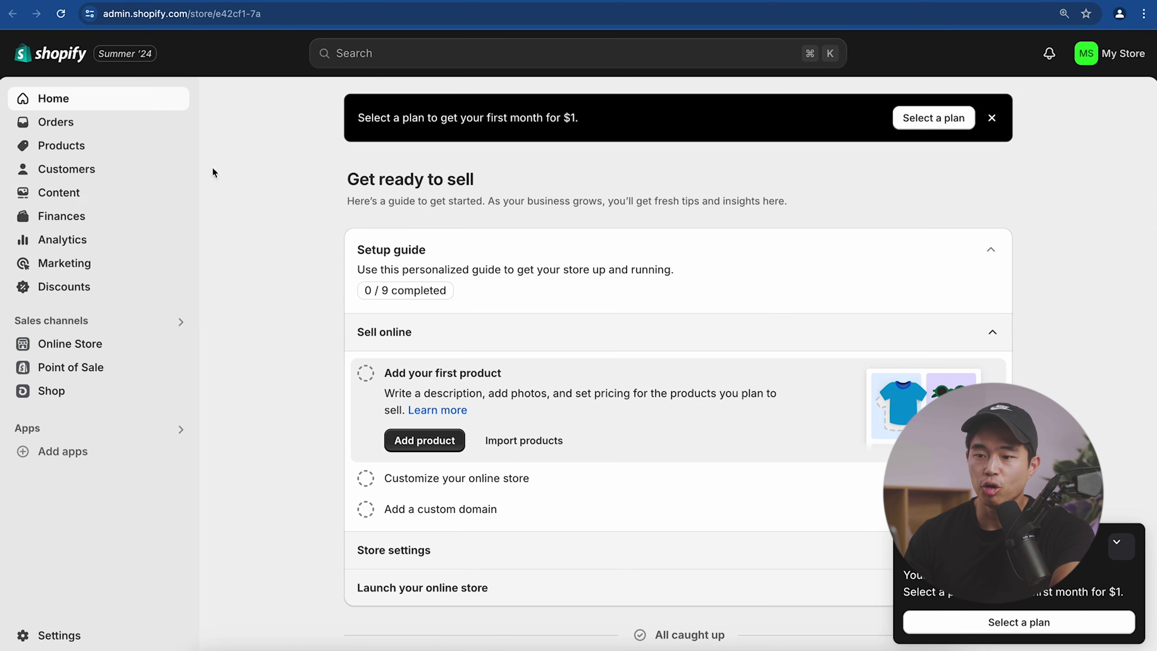
click(273, 15)
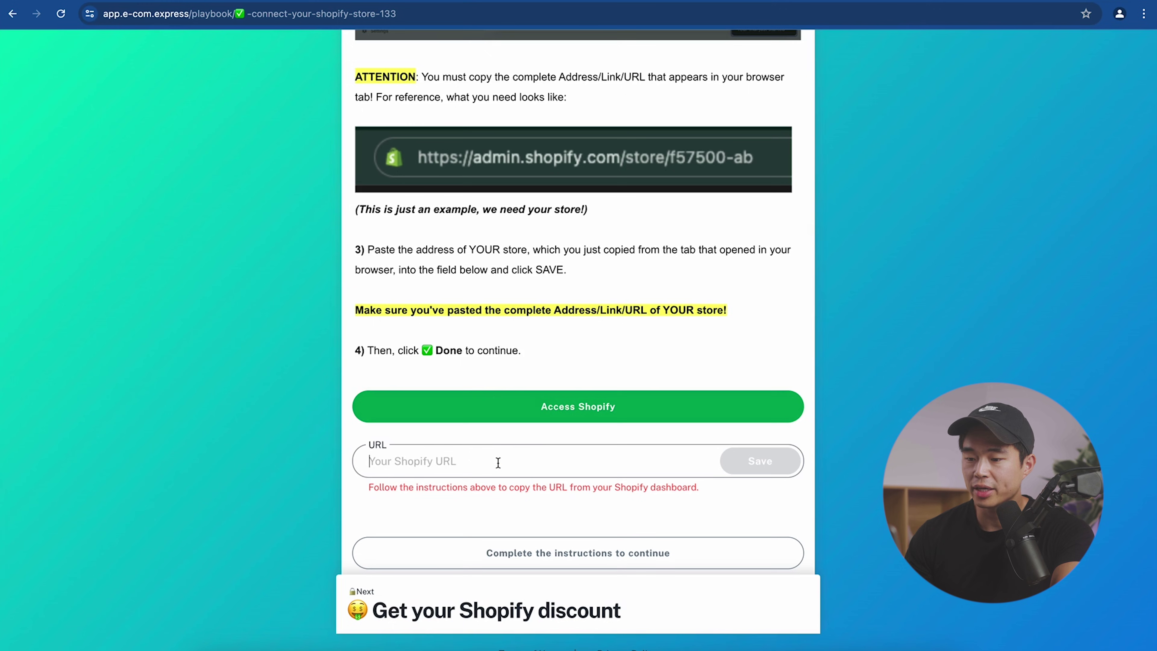
text(https://admin.shopify.com/store/e42cf1-7a)
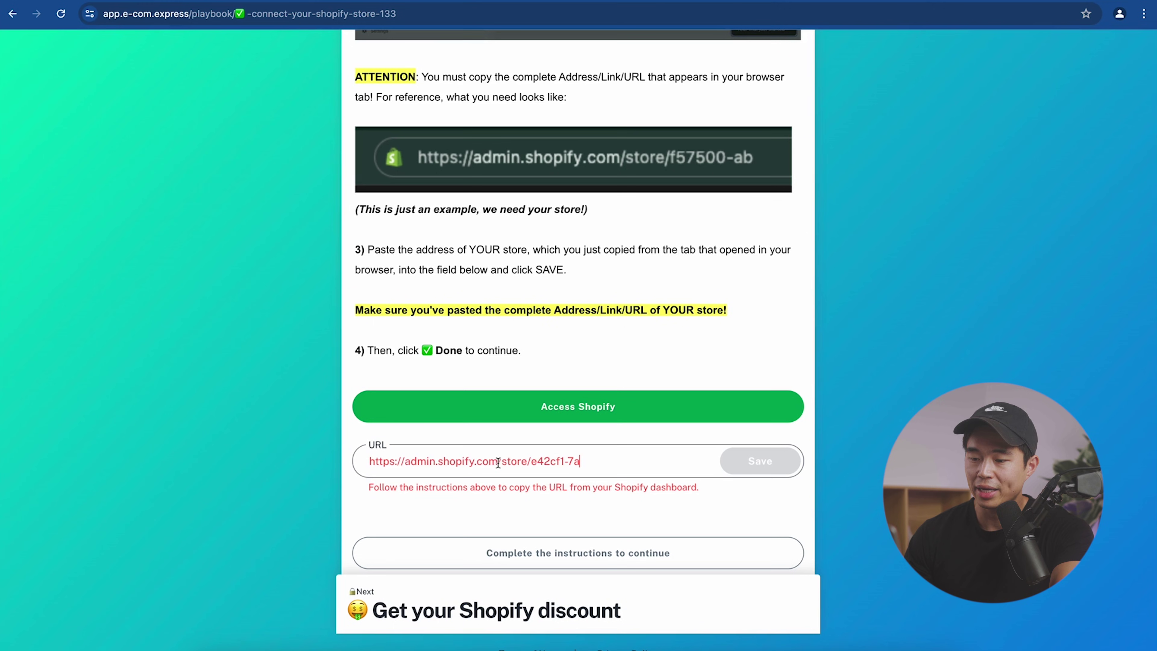
click(755, 462)
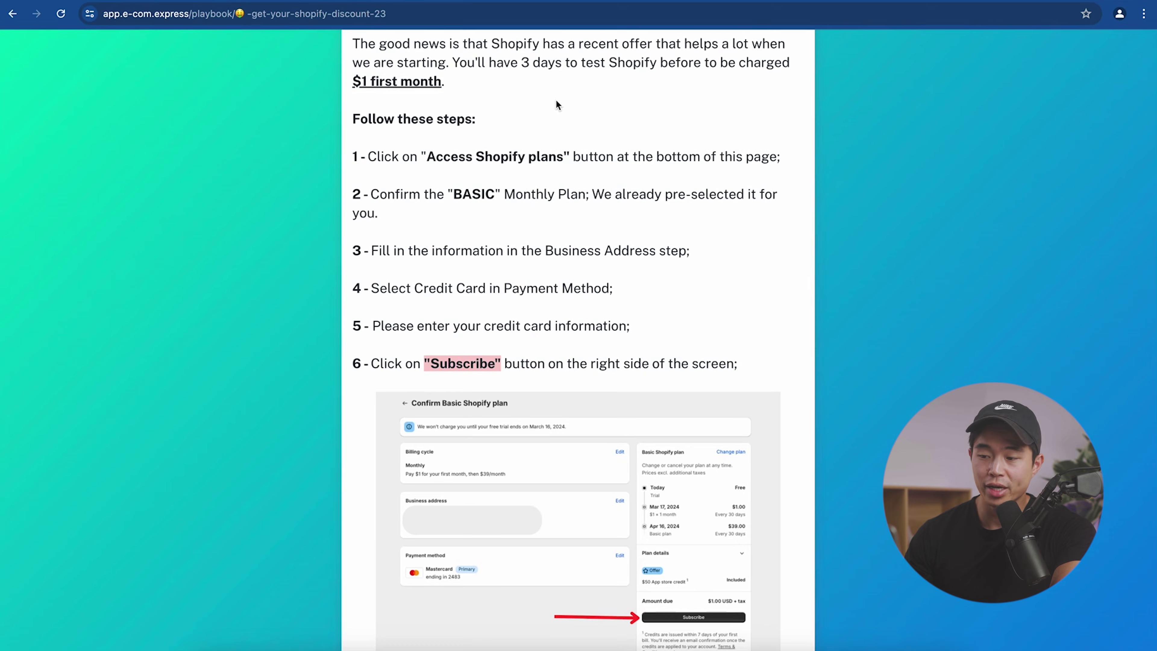
Confirm monthly billing for the Basic plan and save the business address
scroll(556, 101, down, 5)
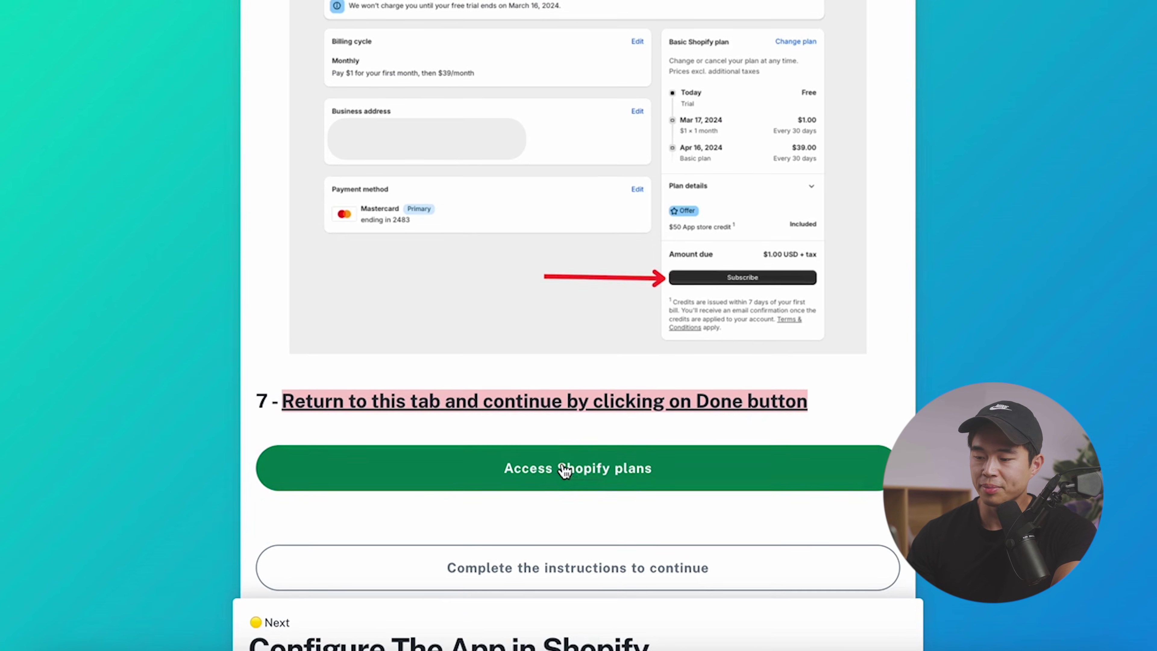
click(598, 470)
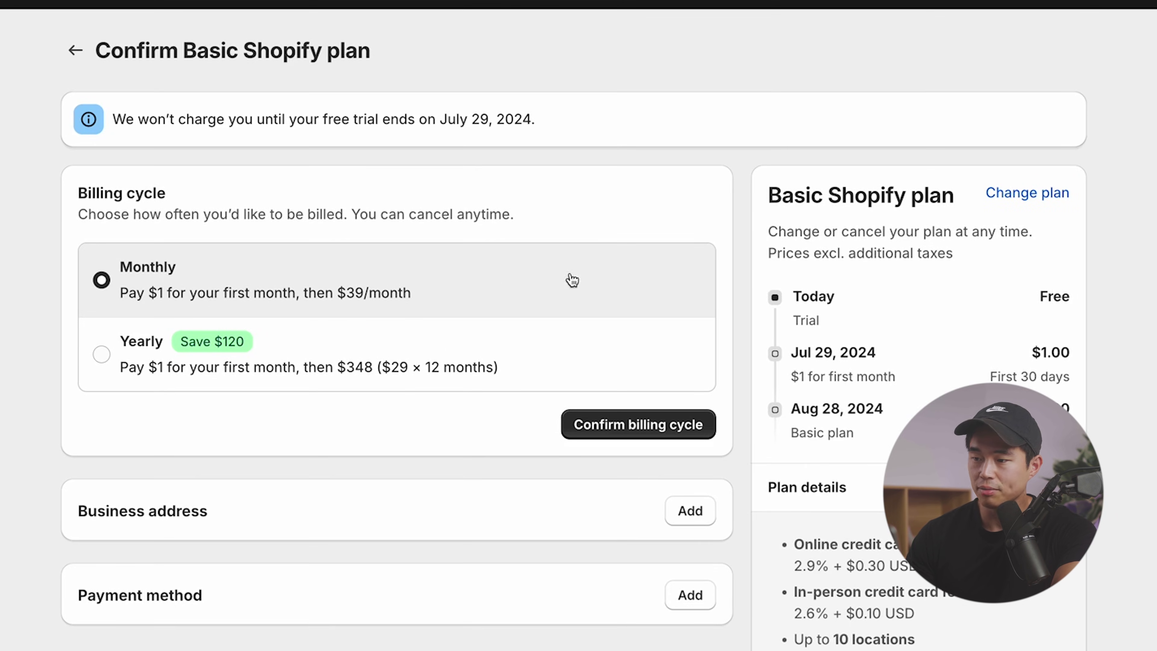
click(661, 430)
scroll(319, 407, down, 4)
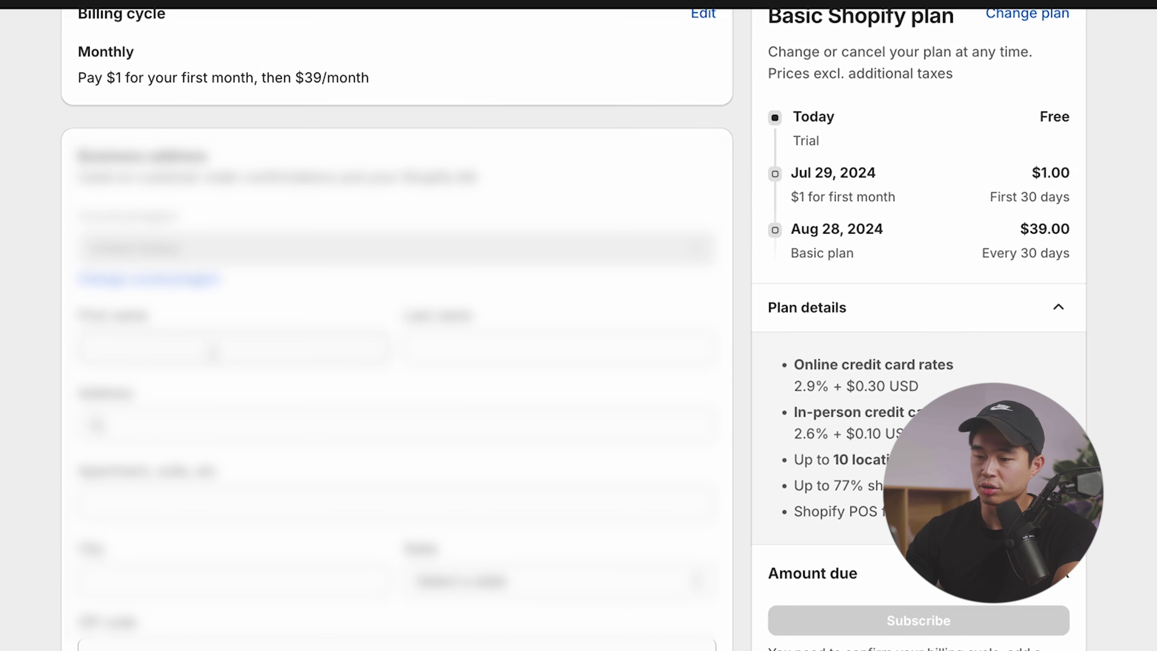
click(212, 353)
scroll(318, 364, down, 3)
click(693, 624)
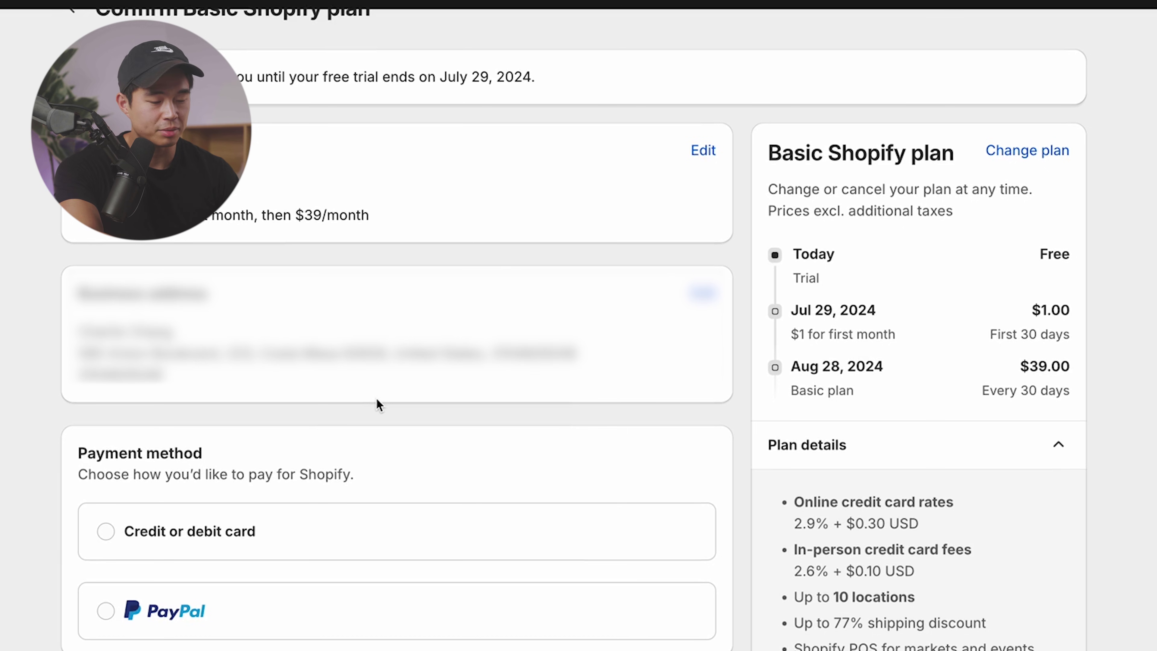
Pay by credit or debit card, subscribe to Basic, and mark the discount step done
scroll(376, 399, up, 1)
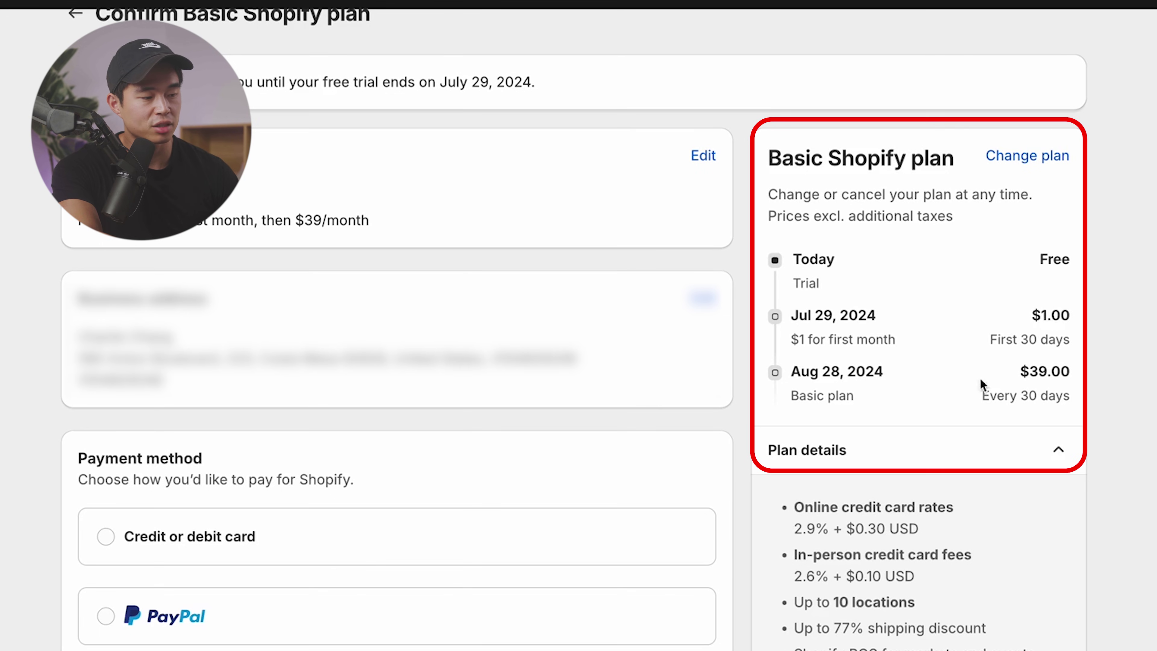
click(105, 536)
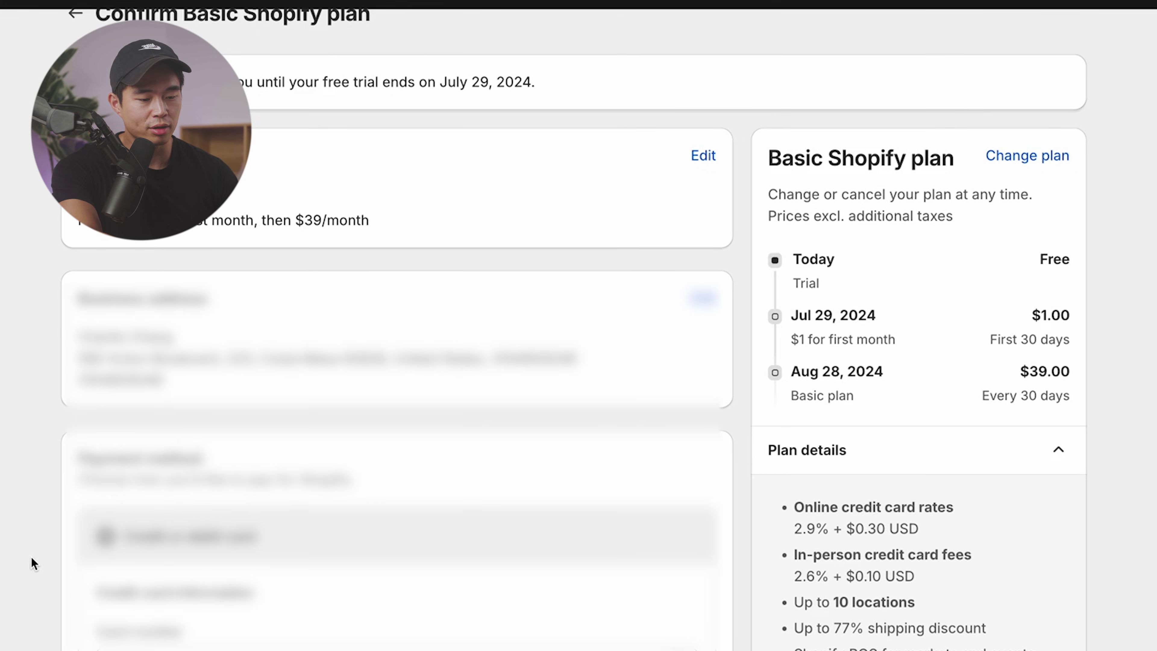
scroll(30, 557, down, 8)
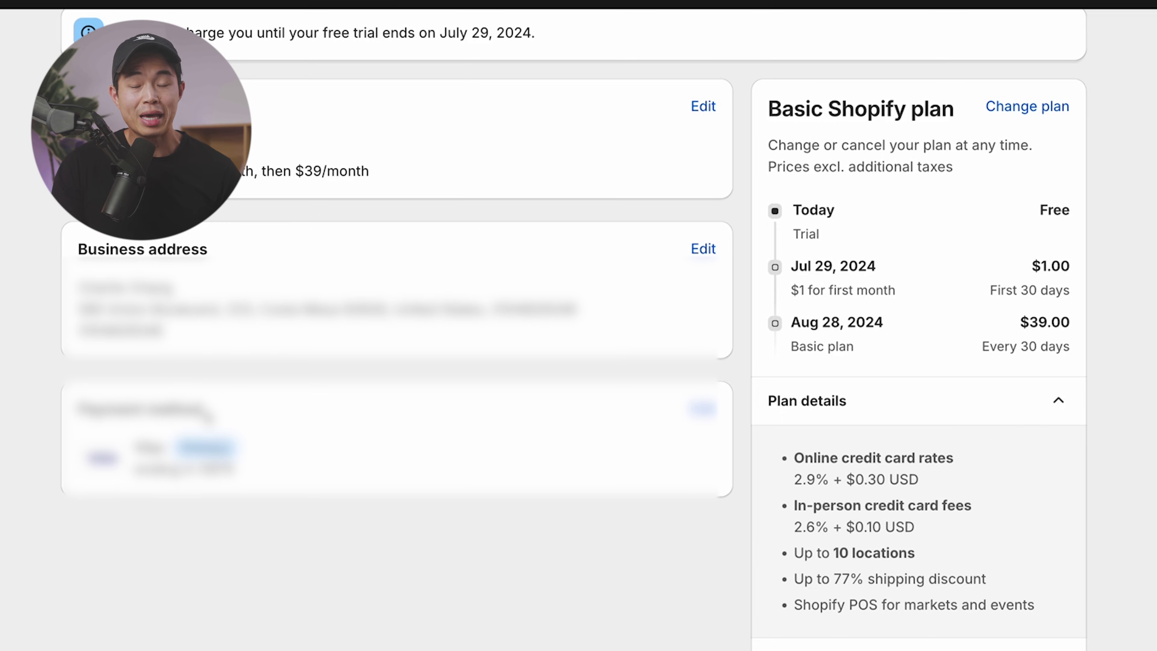
scroll(1098, 564, down, 3)
click(924, 588)
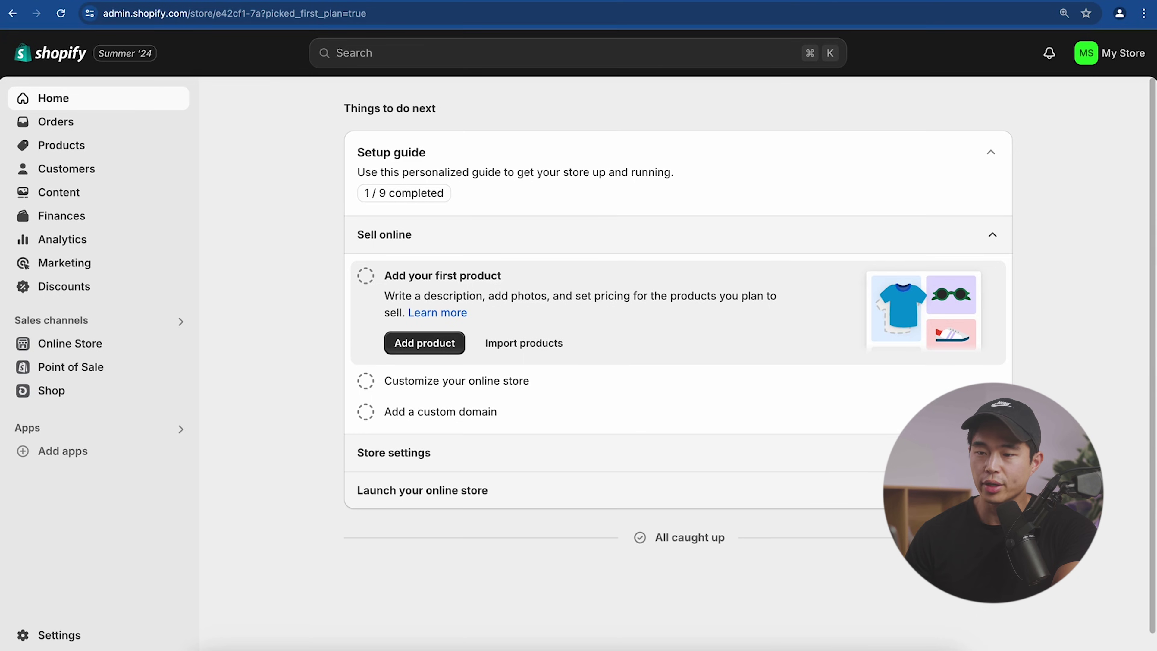
key(ctrl+Tab)
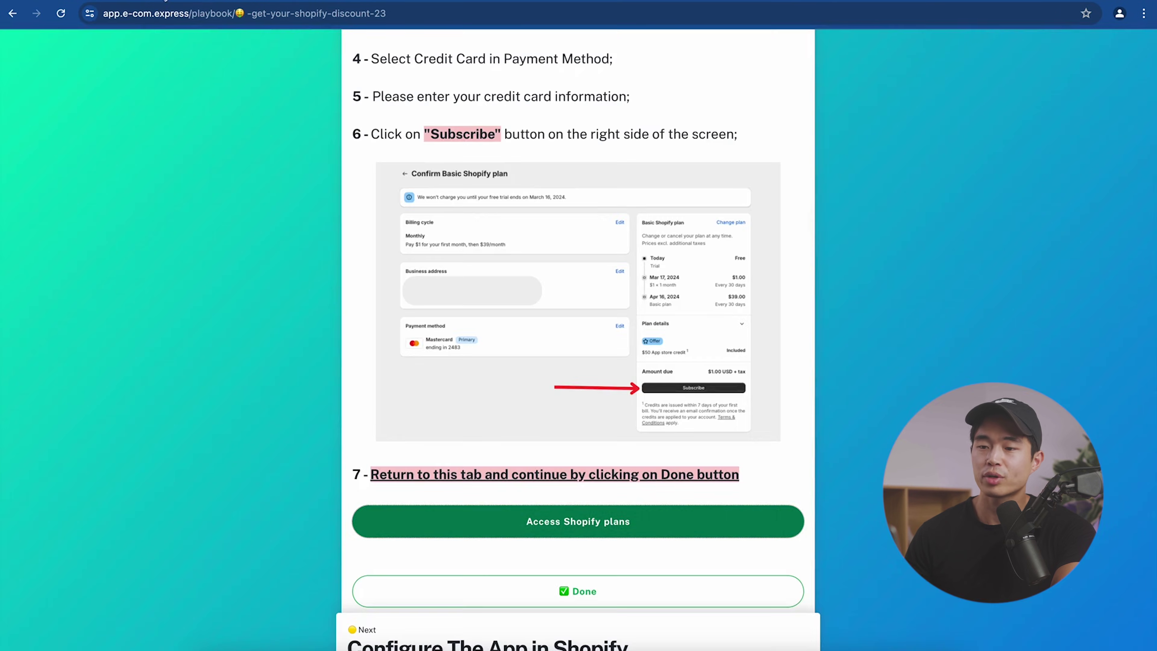
click(580, 593)
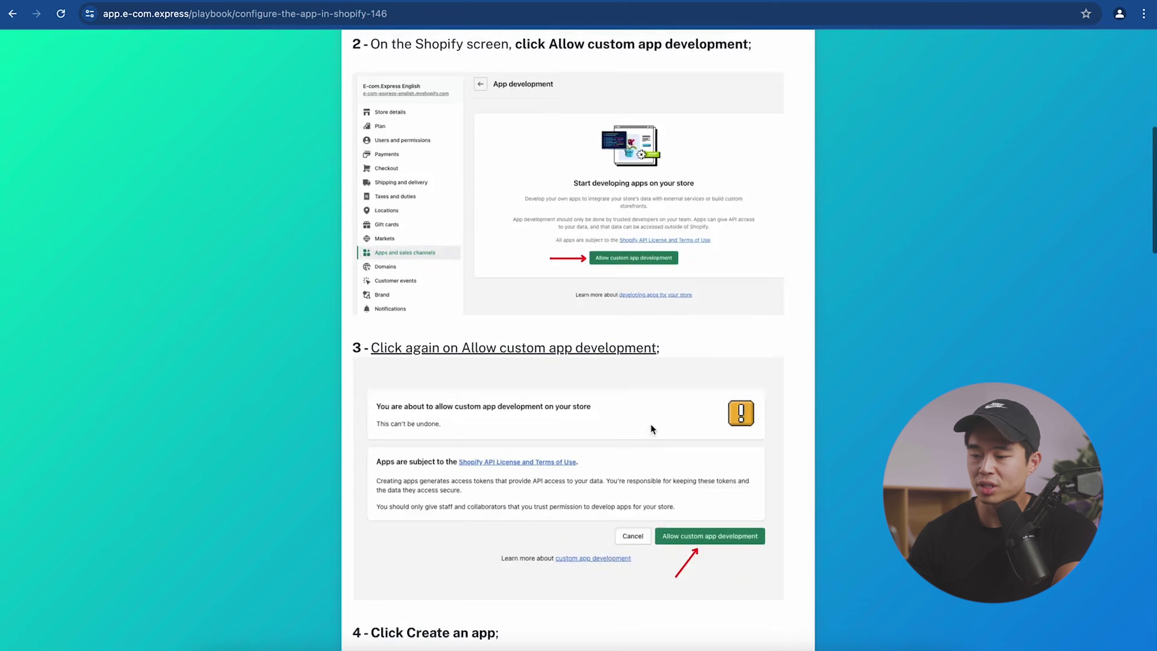
Allow custom app development on the Shopify store
scroll(651, 424, down, 3)
key(ctrl+minus)
scroll(616, 300, down, 20)
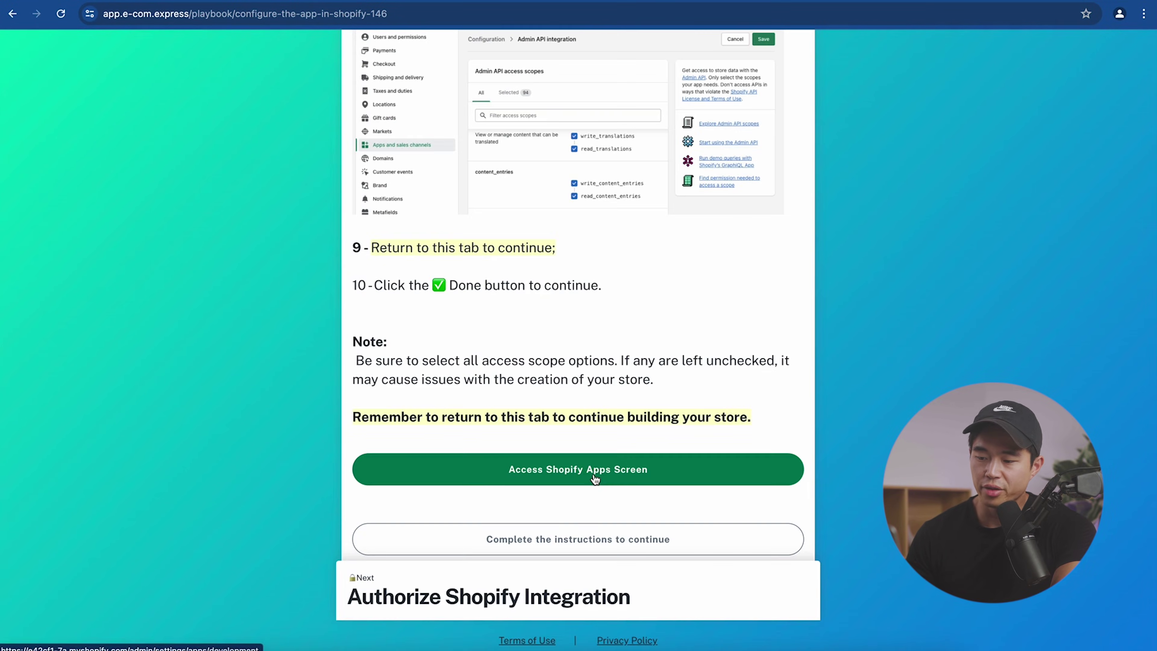
click(595, 479)
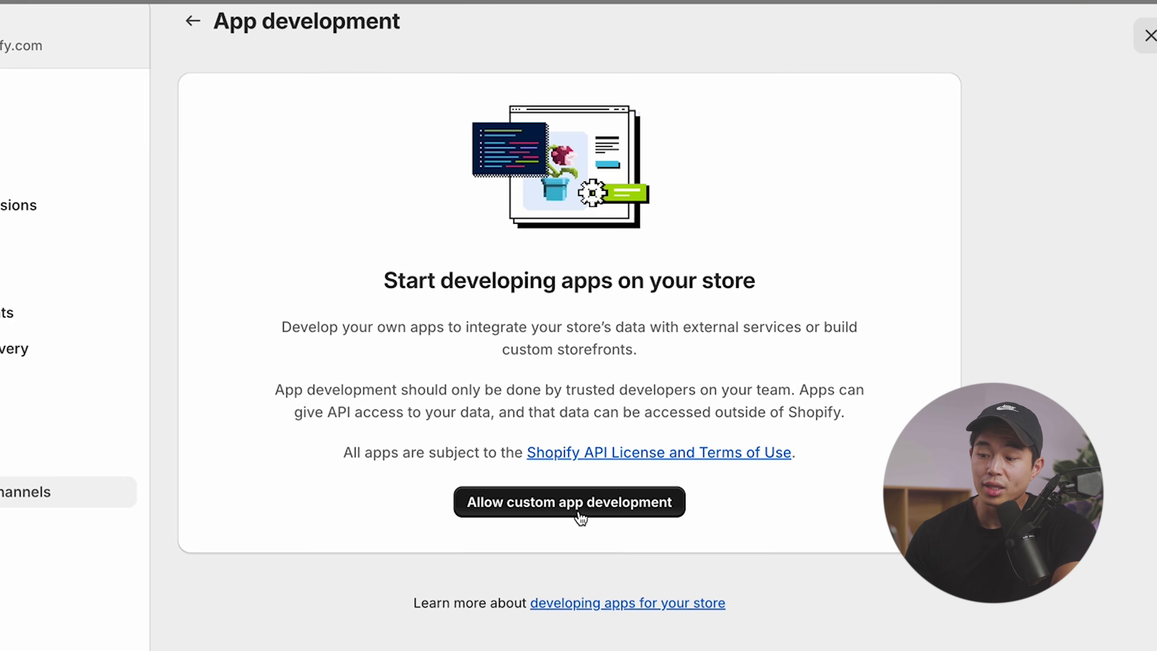
click(597, 513)
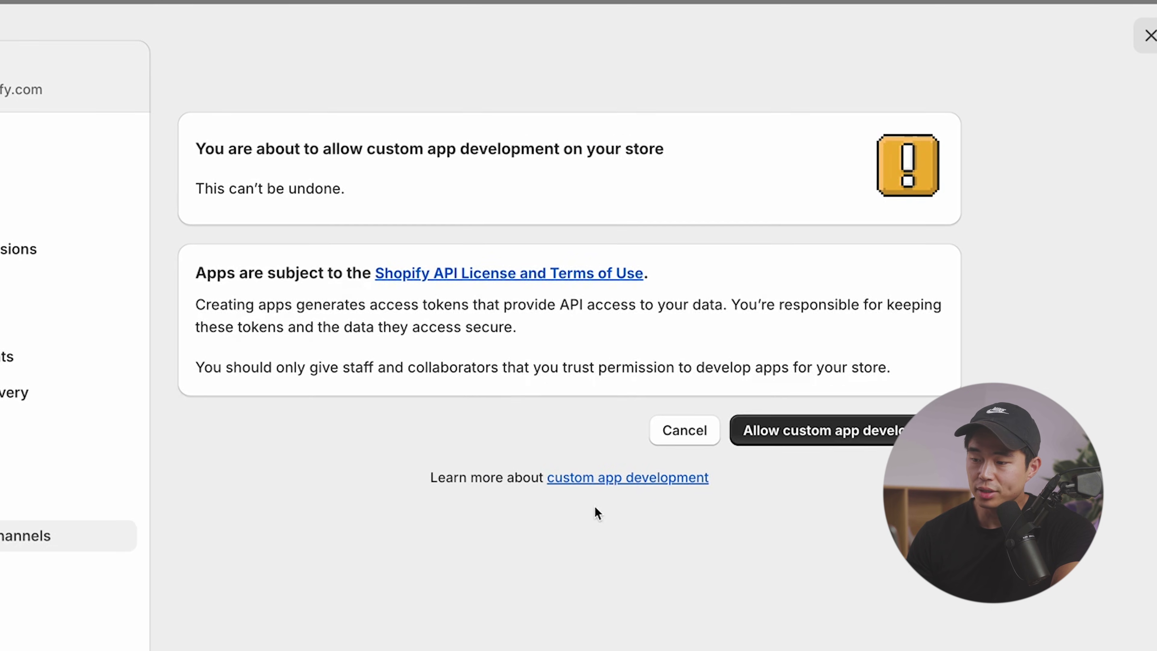
click(863, 445)
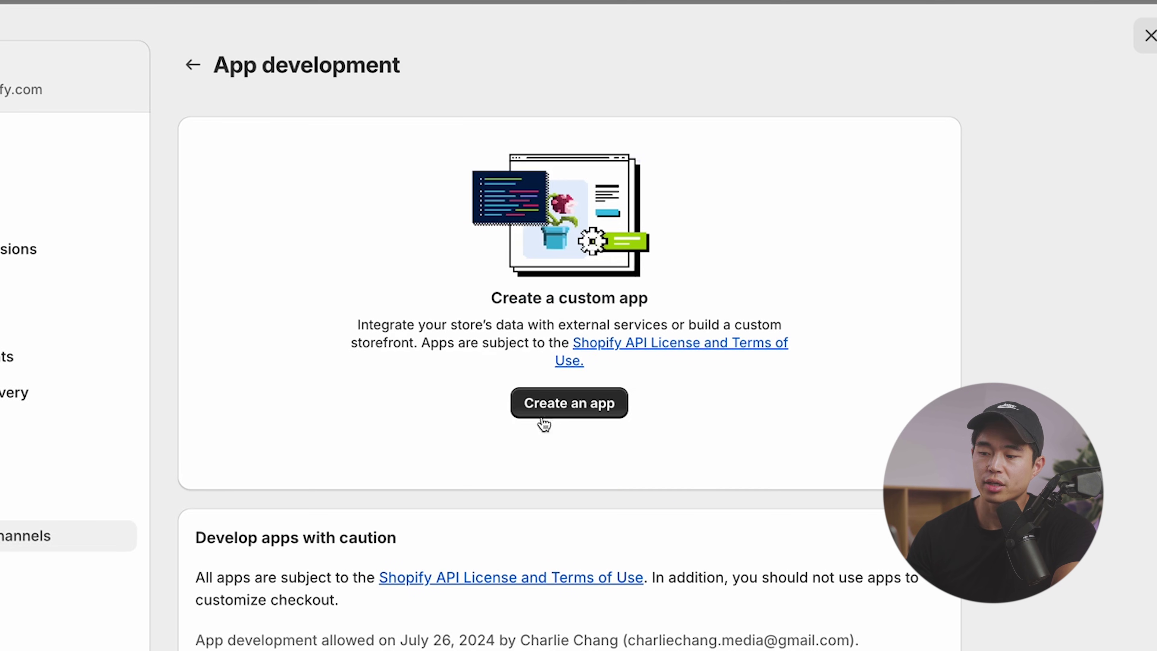
Create a custom app named 'e-com.express'
click(591, 407)
text(e-com.express)
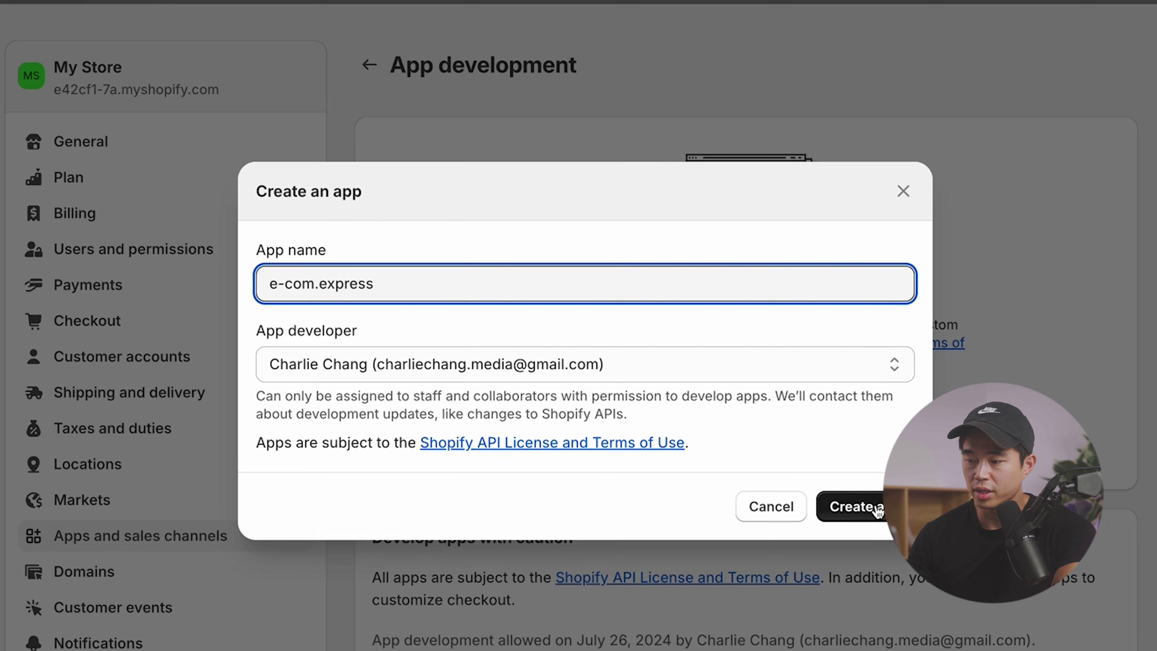
click(865, 504)
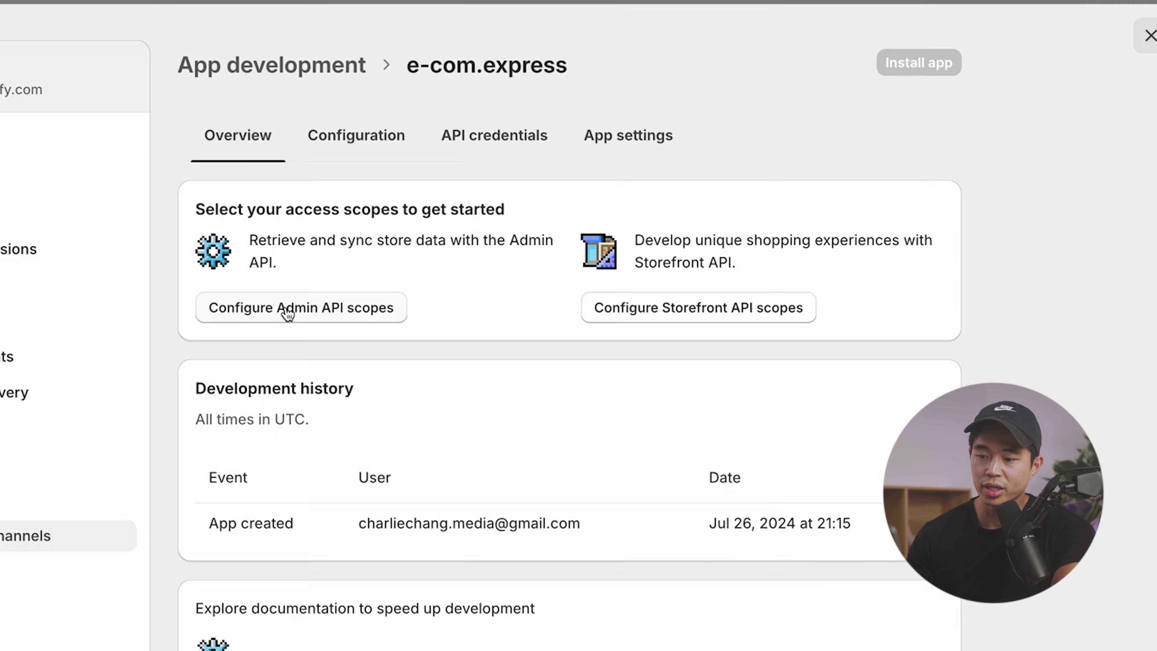
Tick all 129 Admin API access scopes for the app and save them
click(323, 317)
scroll(706, 450, down, 4)
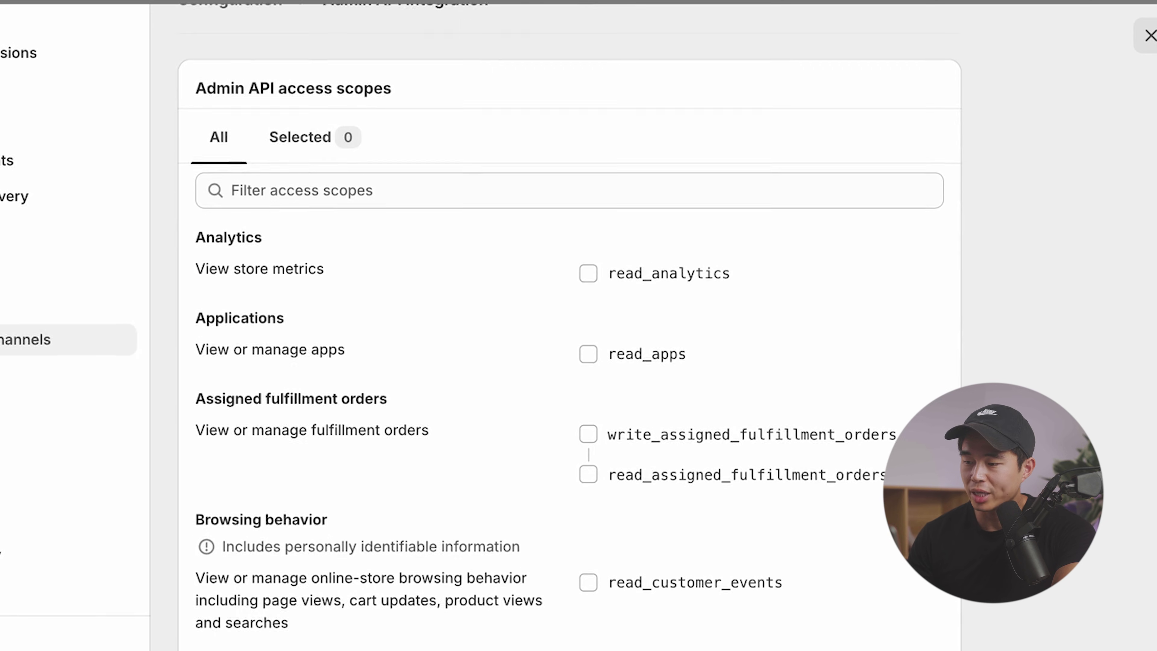
scroll(706, 450, down, 20)
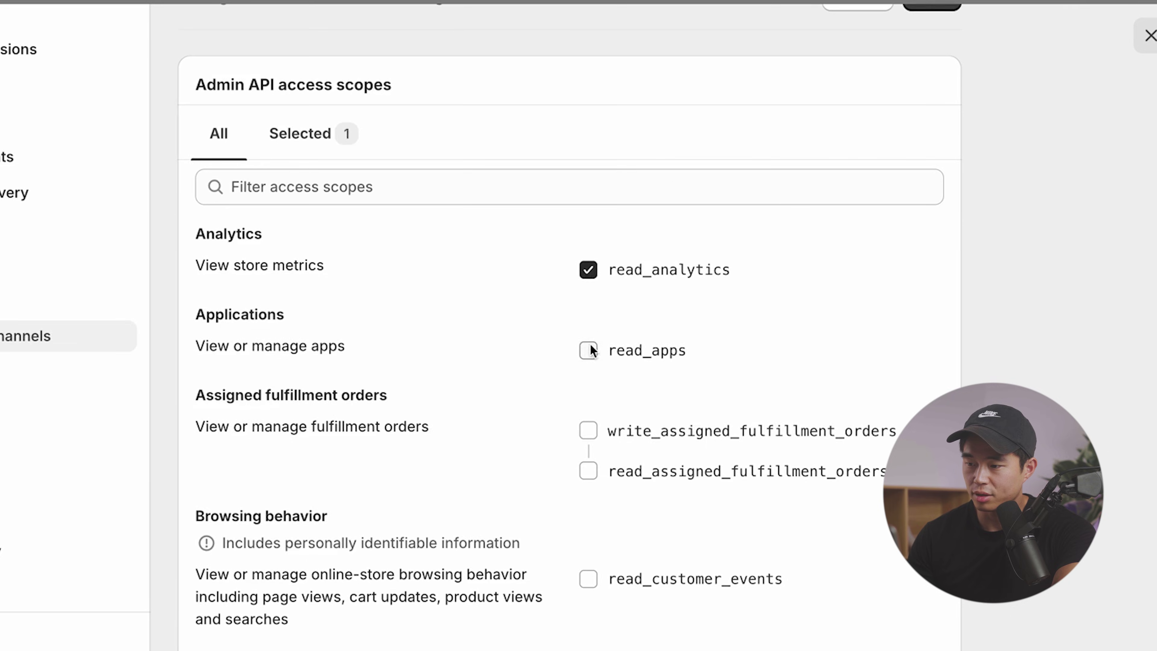
click(588, 351)
click(588, 430)
click(588, 578)
scroll(599, 589, down, 7)
scroll(589, 593, down, 1)
click(589, 339)
click(588, 463)
click(588, 610)
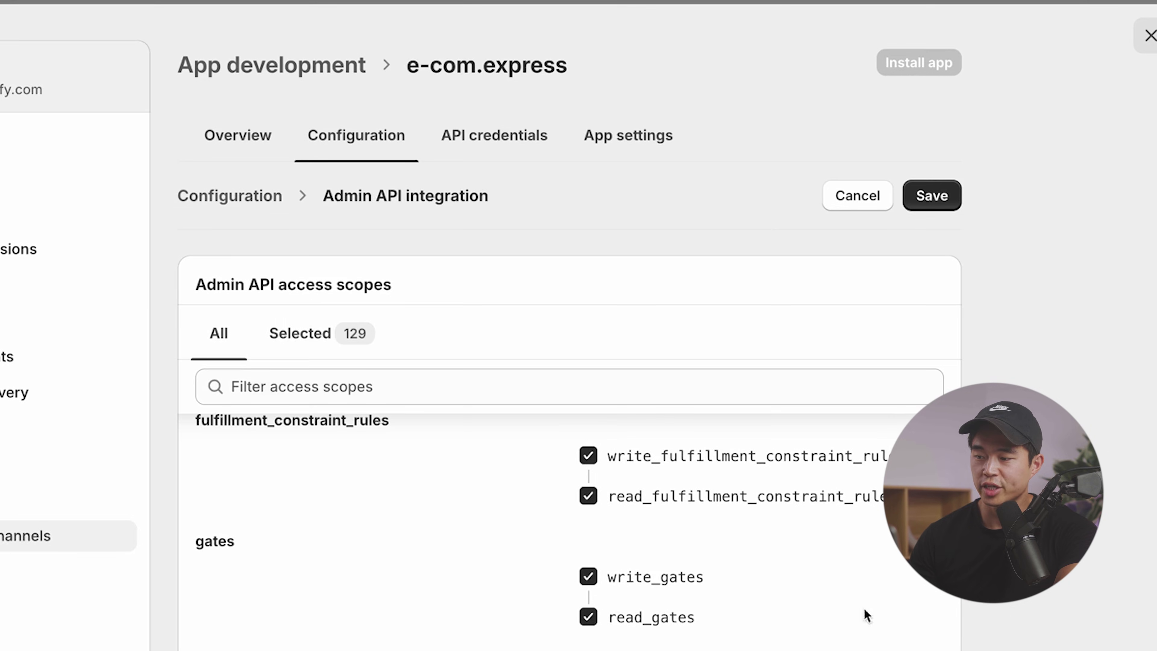
click(943, 196)
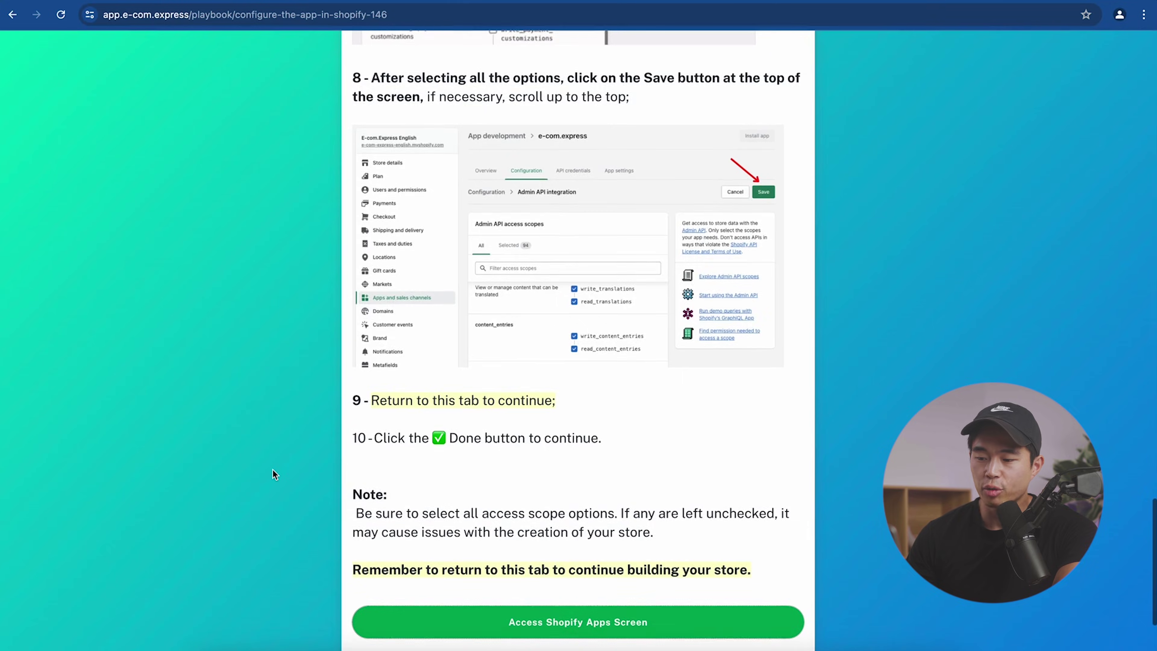
scroll(273, 474, down, 3)
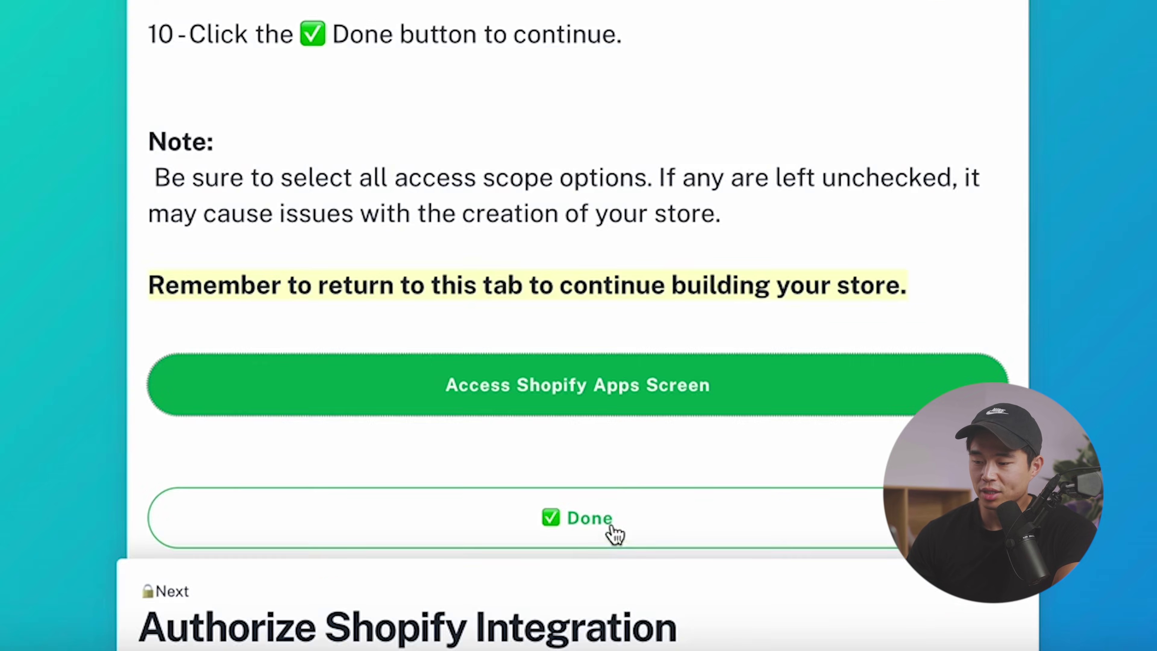
Mark app configuration done and open Shopify's App development list from the Authorize step
click(601, 591)
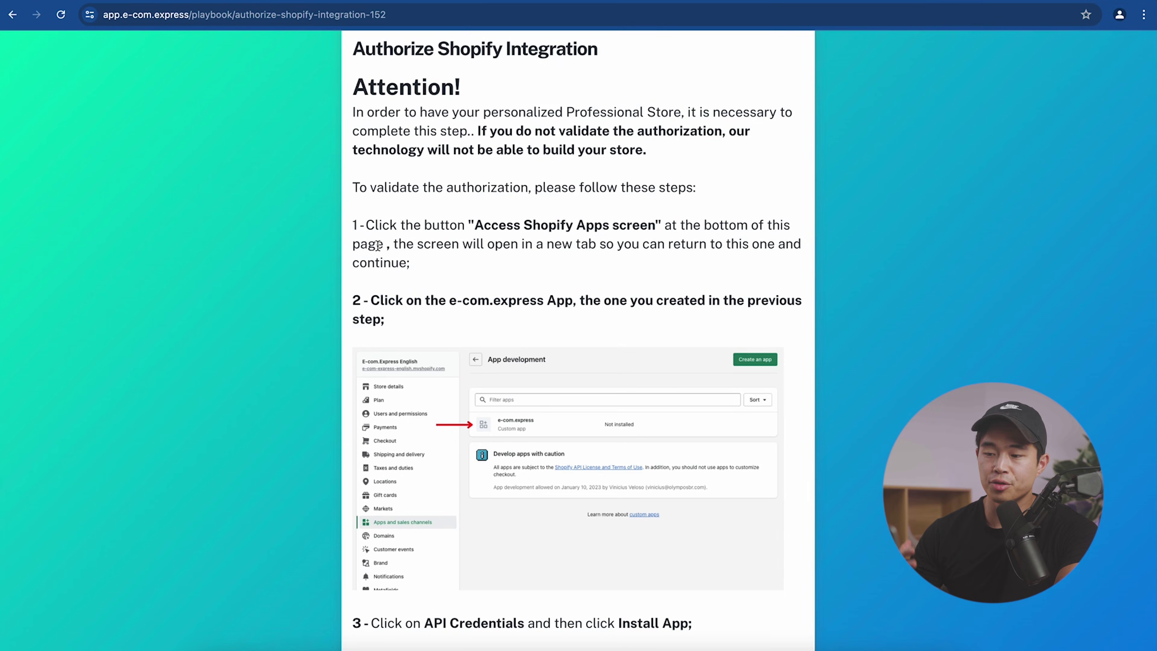
scroll(377, 245, down, 15)
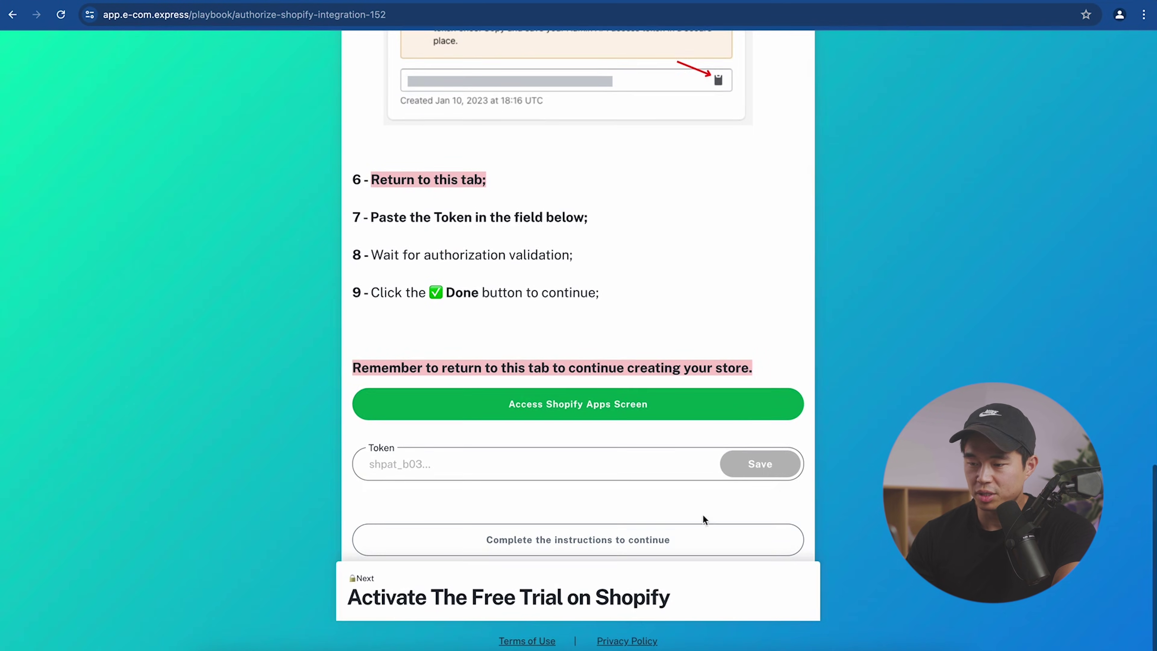
click(591, 406)
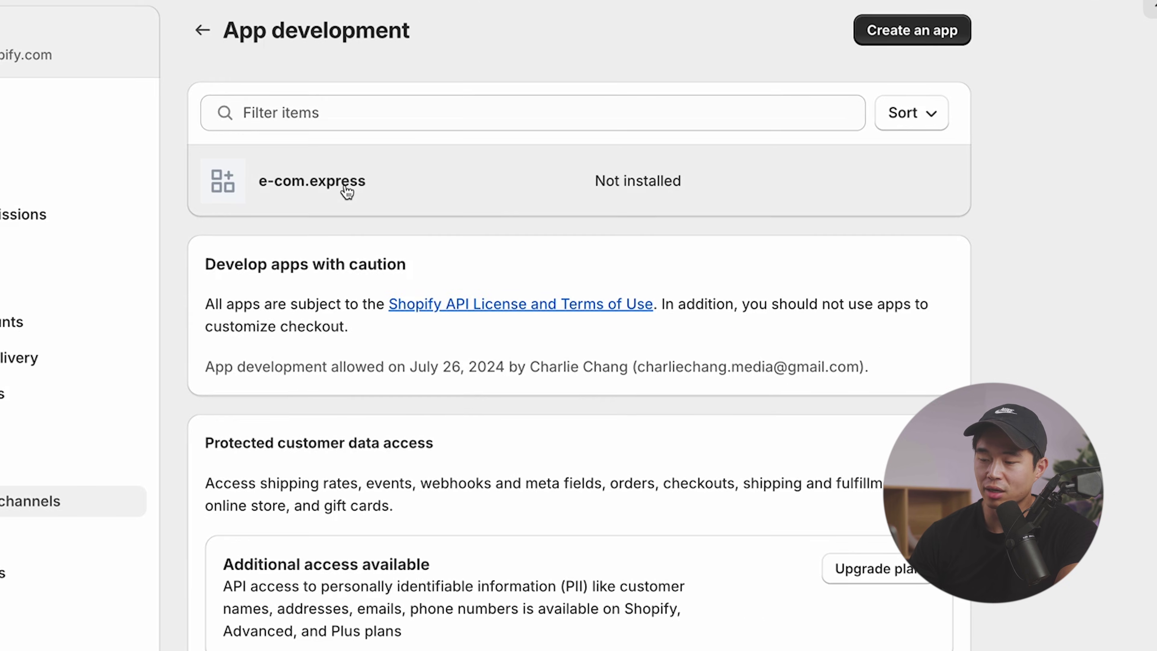
Install the e-com.express app in Shopify admin
click(346, 191)
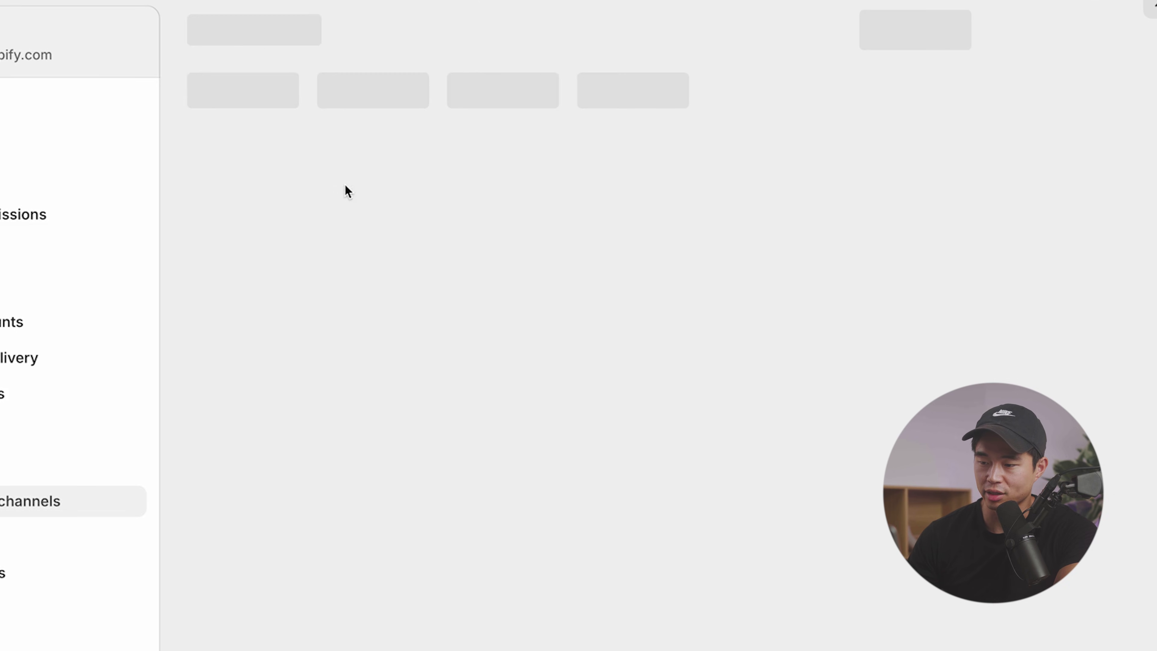
click(247, 249)
click(720, 429)
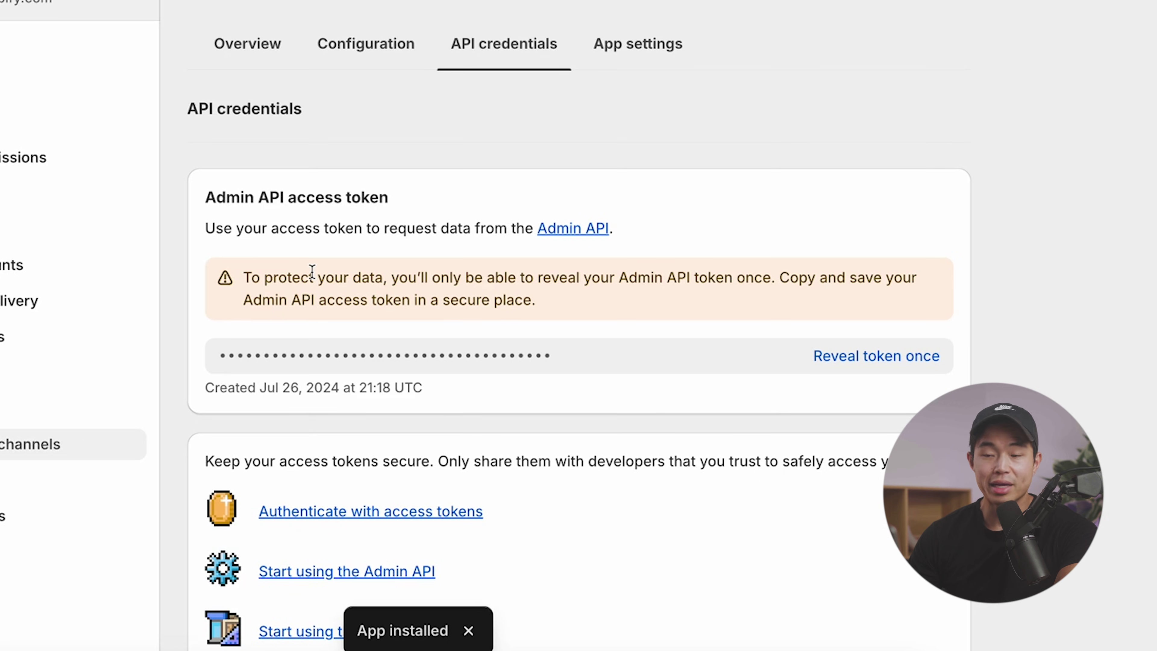
Reveal the app's Admin API access token and copy it
click(880, 365)
click(928, 356)
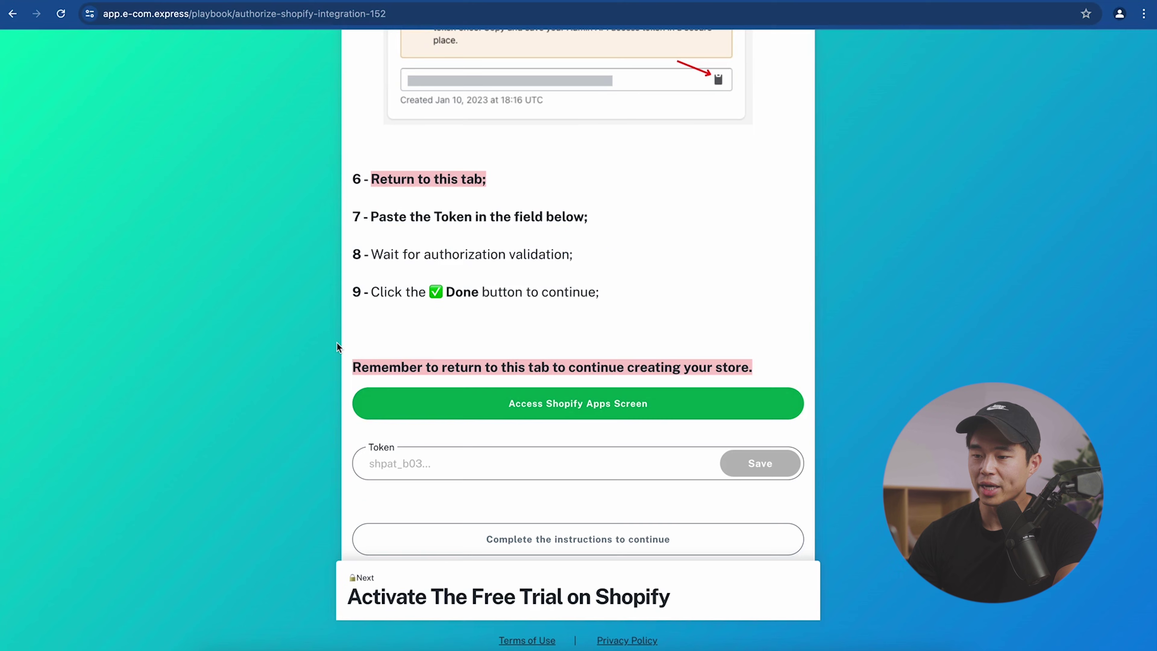
scroll(450, 484, up, 8)
scroll(450, 485, down, 8)
Paste the access token into the Token field and finish authorization
click(450, 485)
key(ctrl+v)
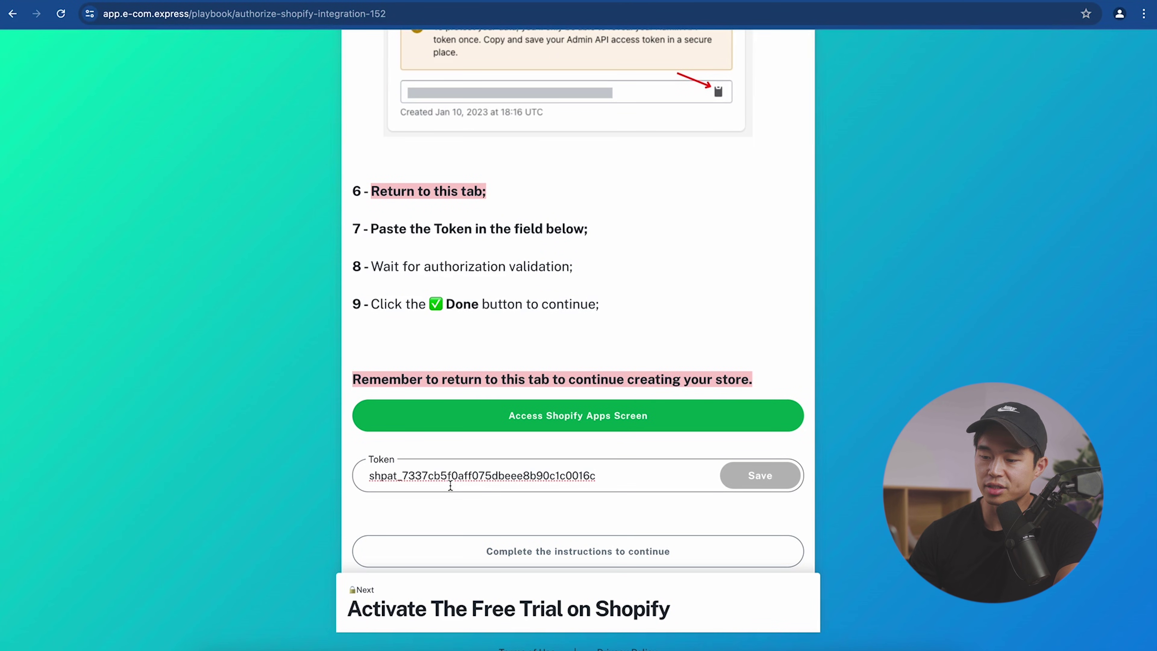
scroll(671, 488, down, 1)
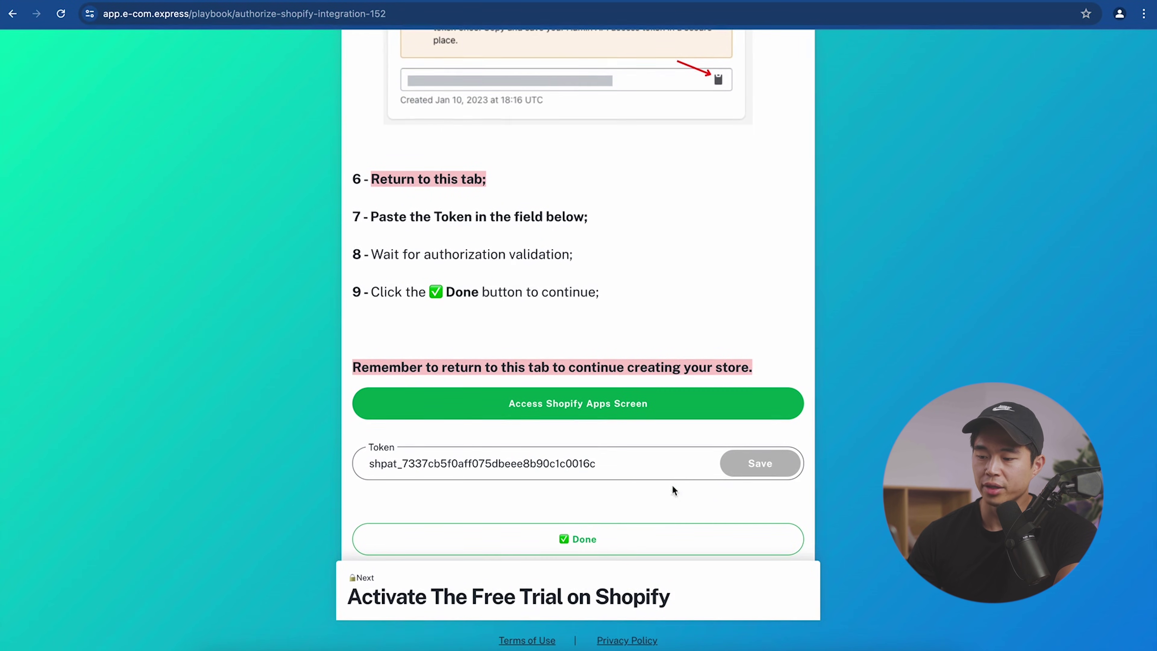
click(606, 540)
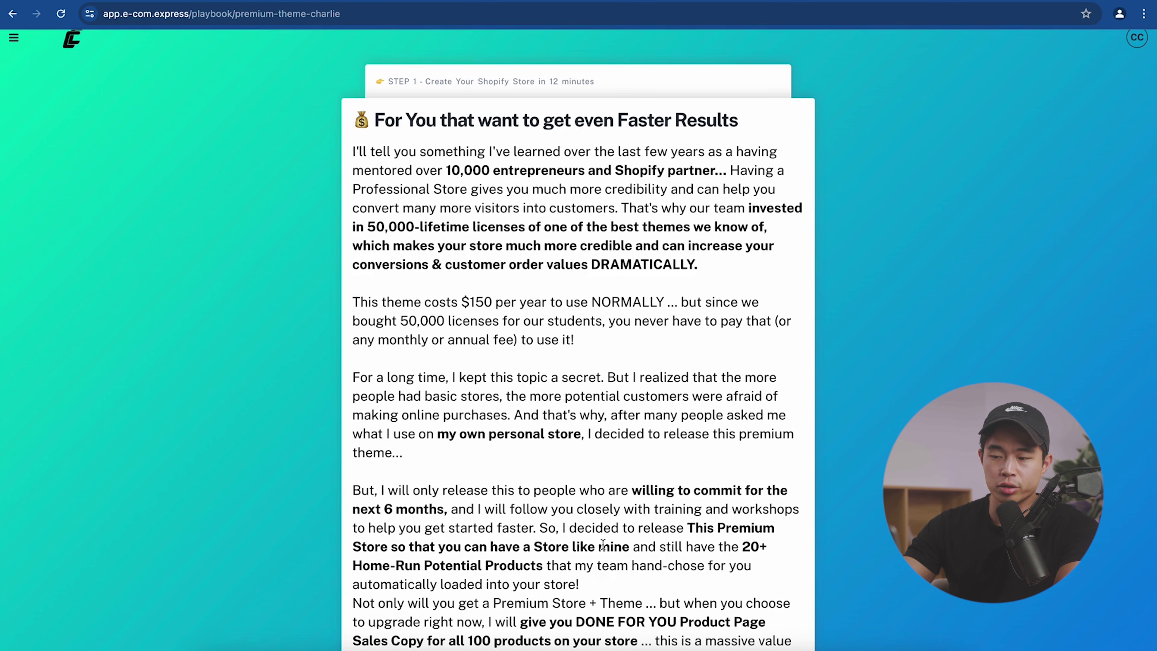
Skip the premium theme offer
scroll(602, 545, down, 5)
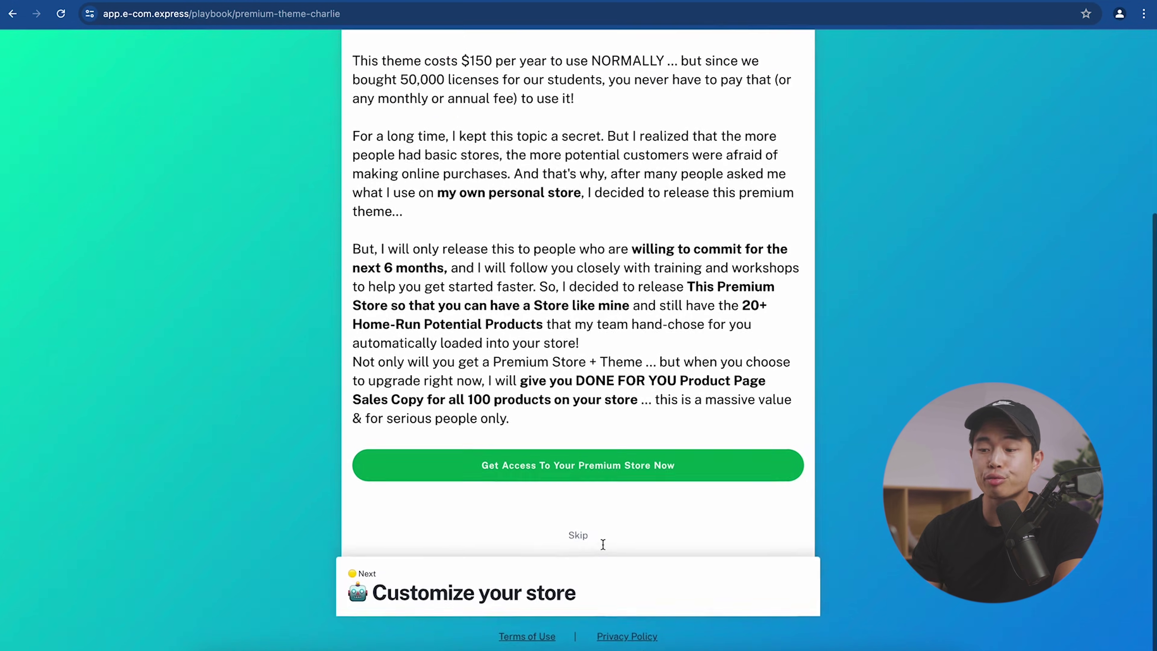
scroll(745, 246, up, 5)
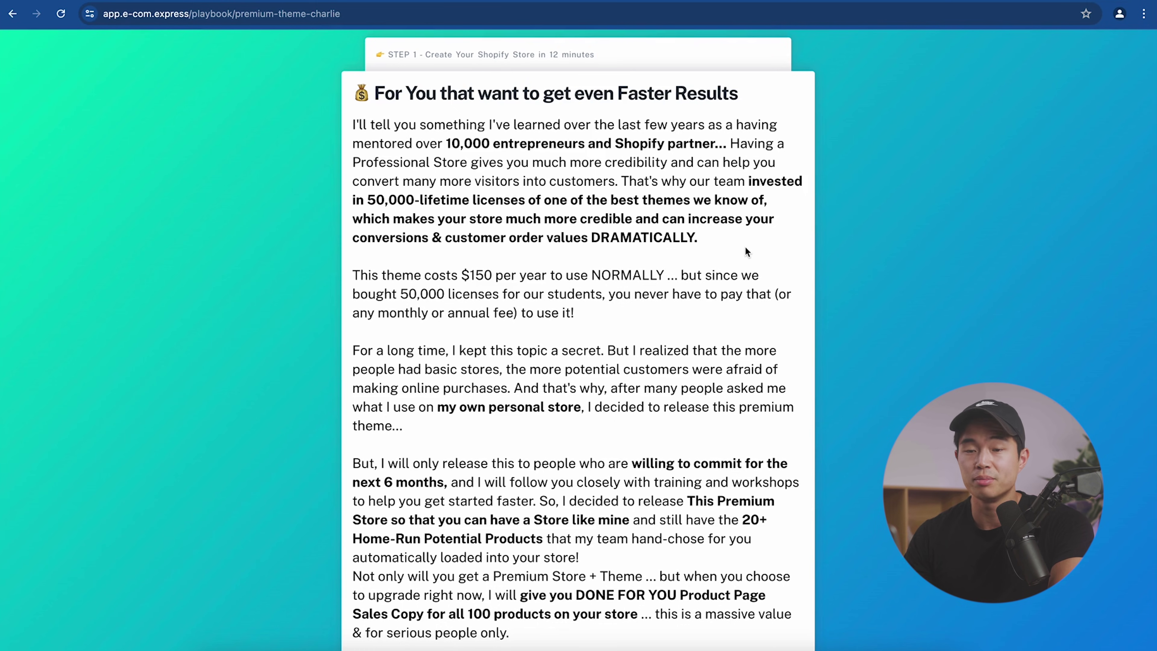
scroll(576, 361, down, 3)
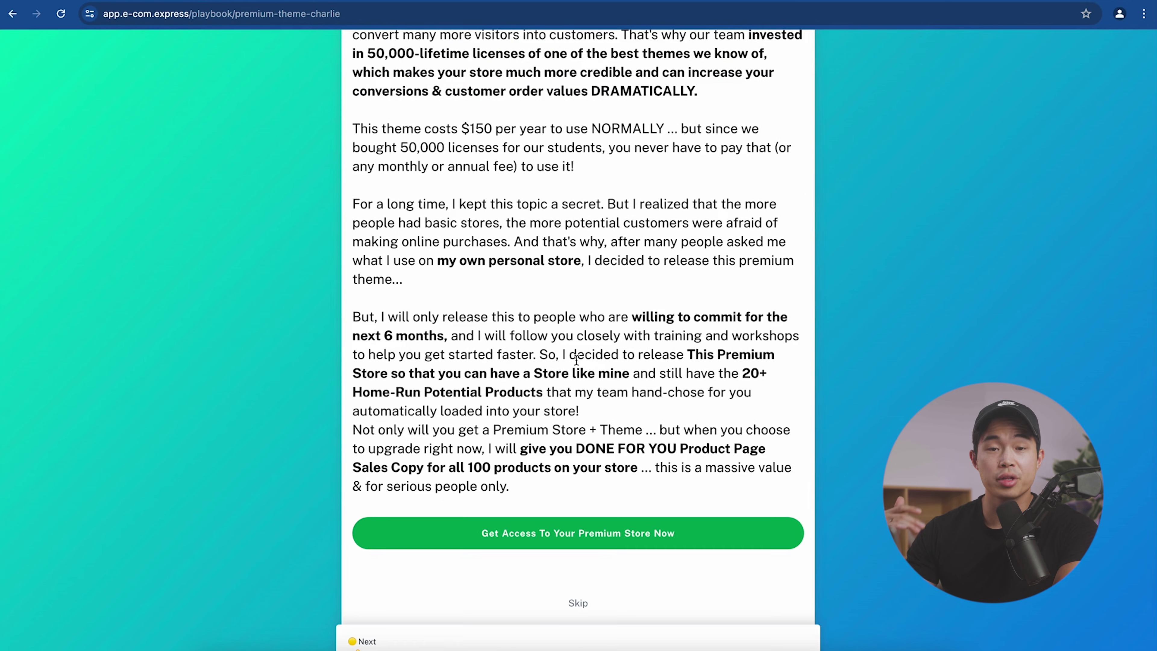
scroll(576, 360, down, 1)
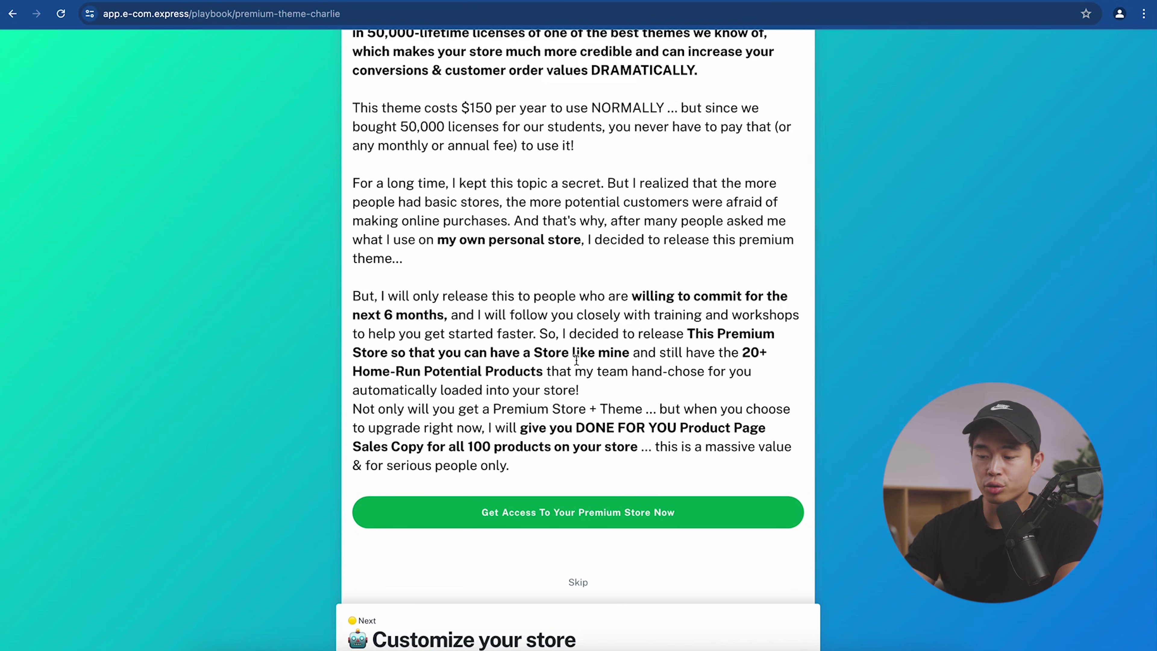
scroll(576, 360, down, 2)
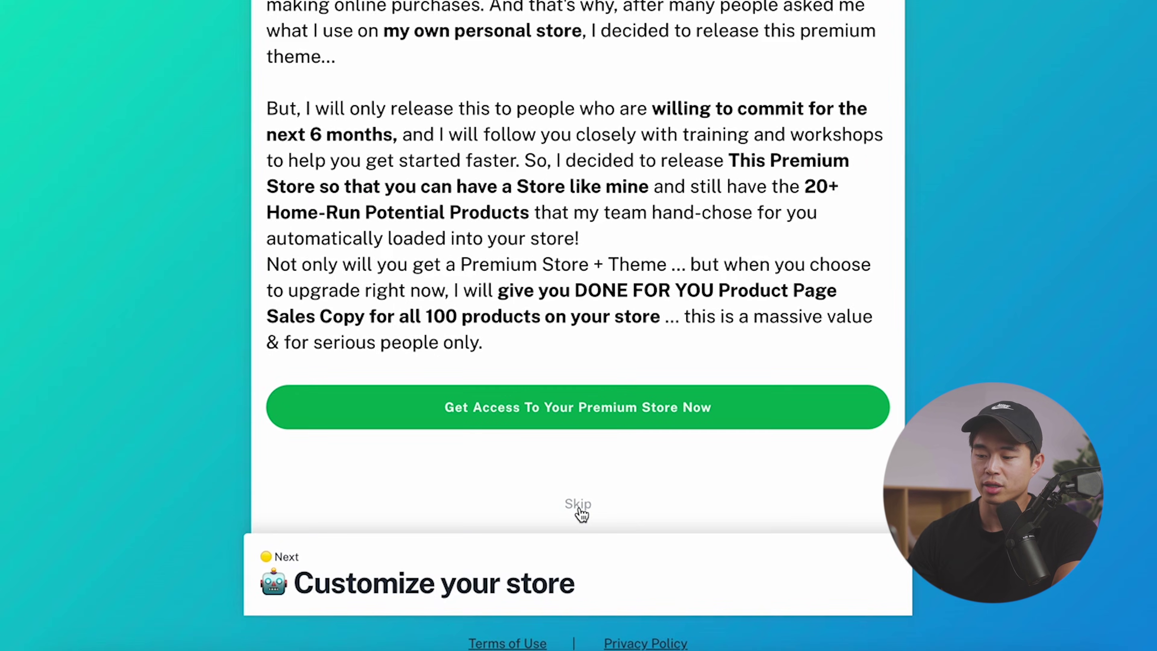
click(578, 505)
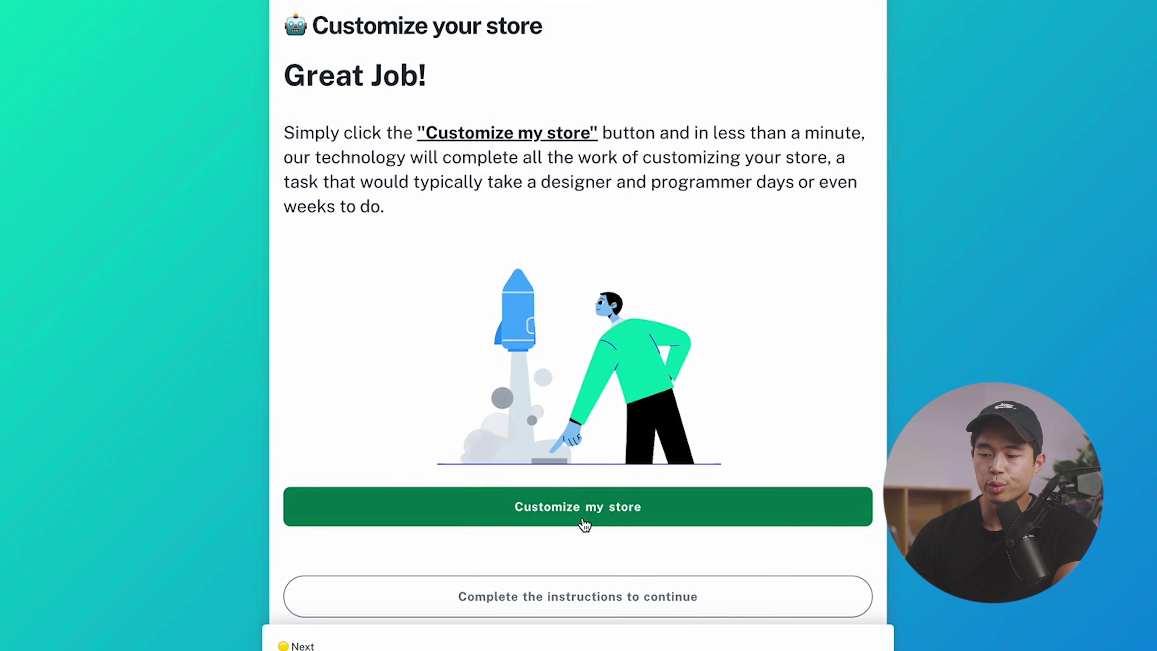
Run the automatic store customization, then add the 20 winning products
click(605, 526)
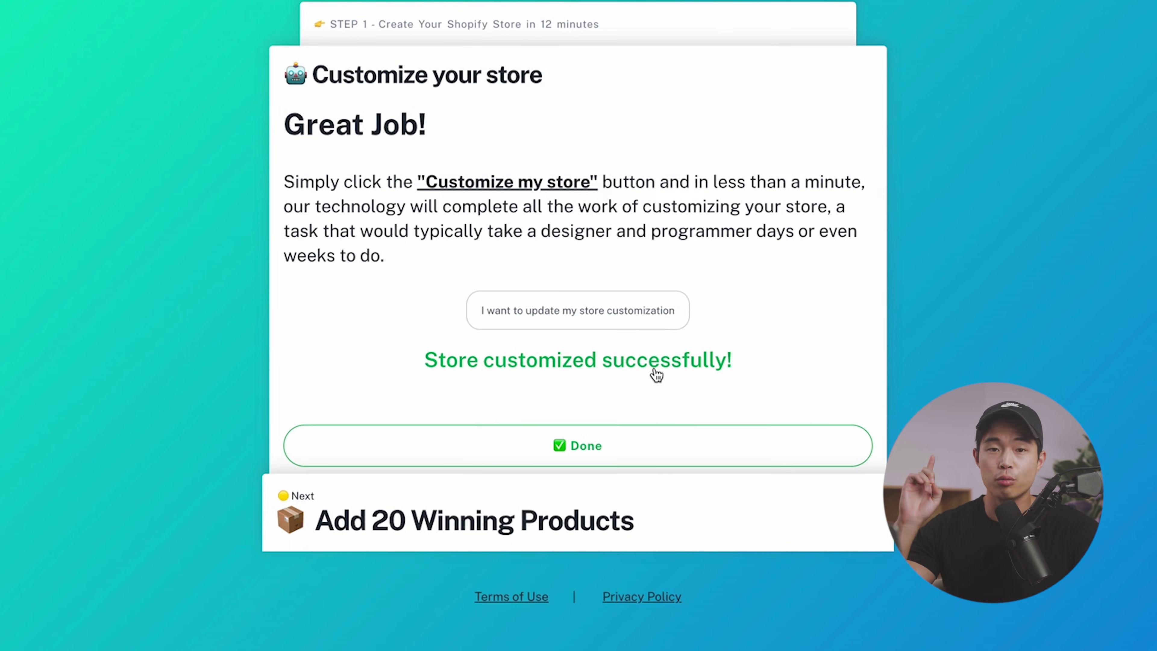
click(615, 458)
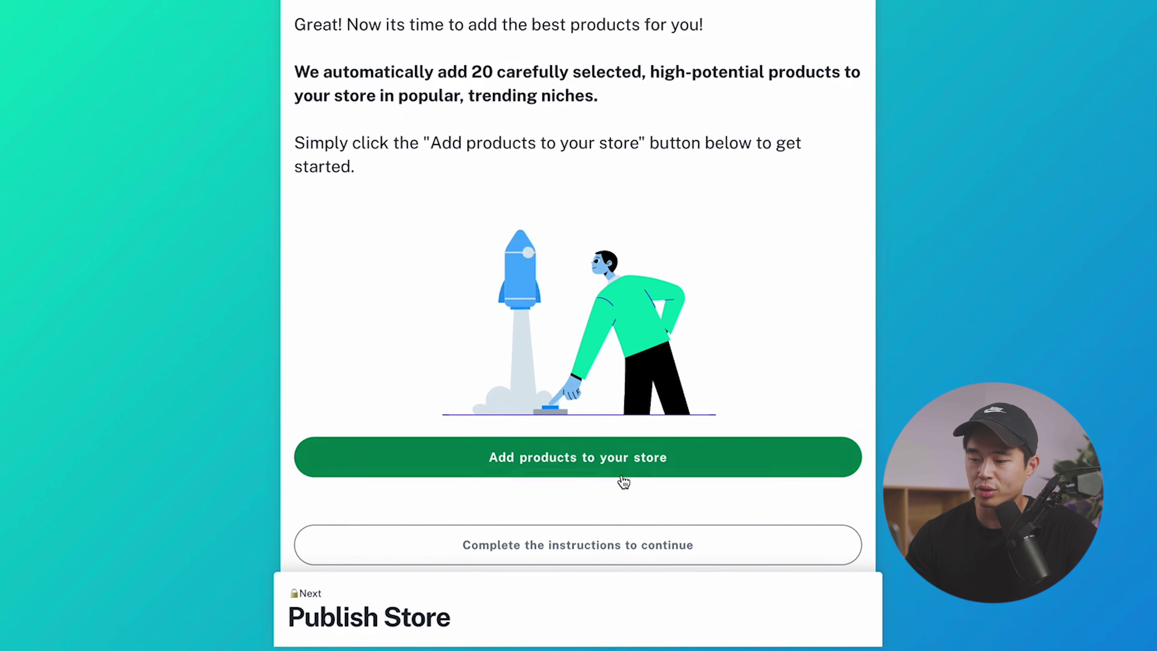
click(630, 461)
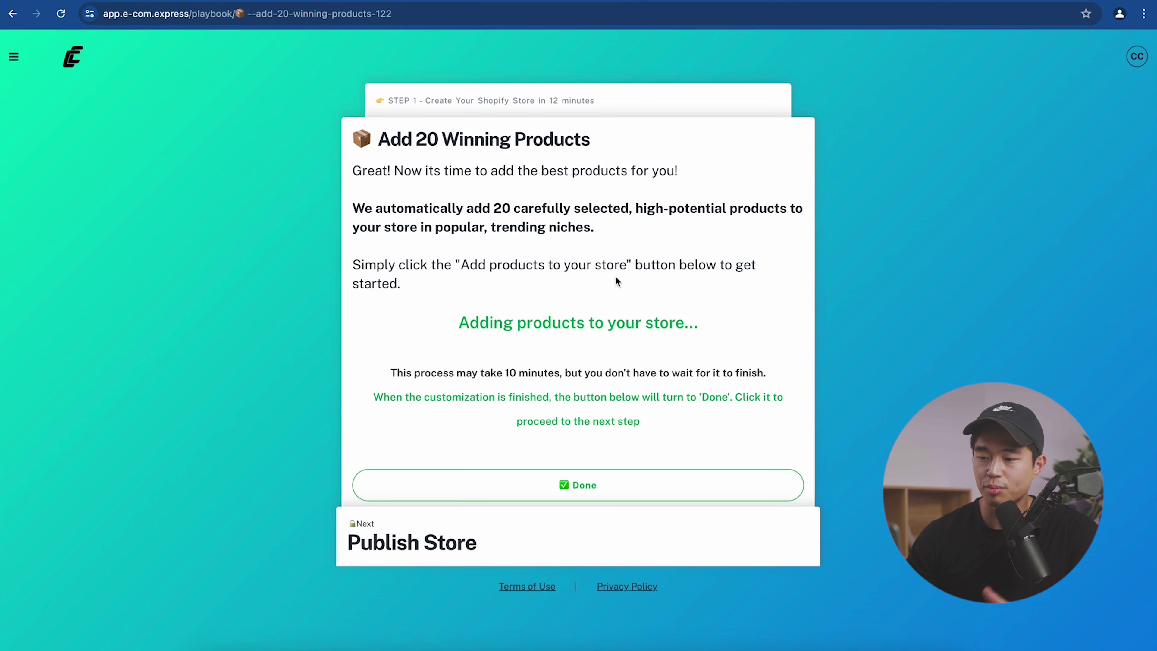
click(587, 488)
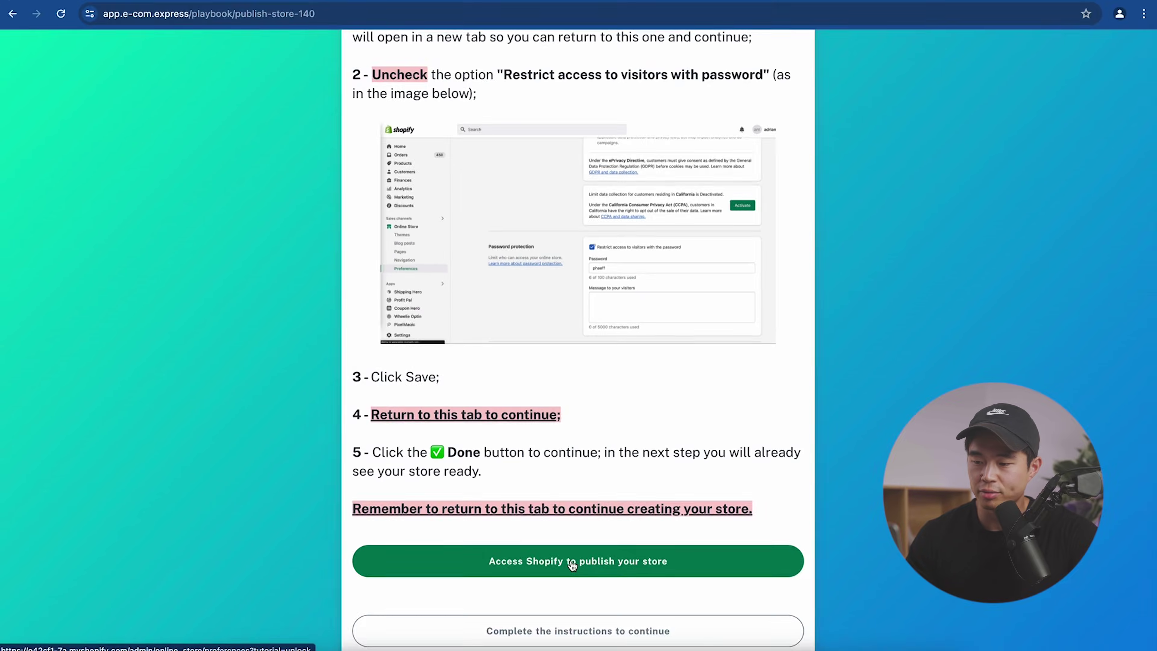
Remove the online store password in Shopify preferences, save, and mark the publish step done
click(572, 616)
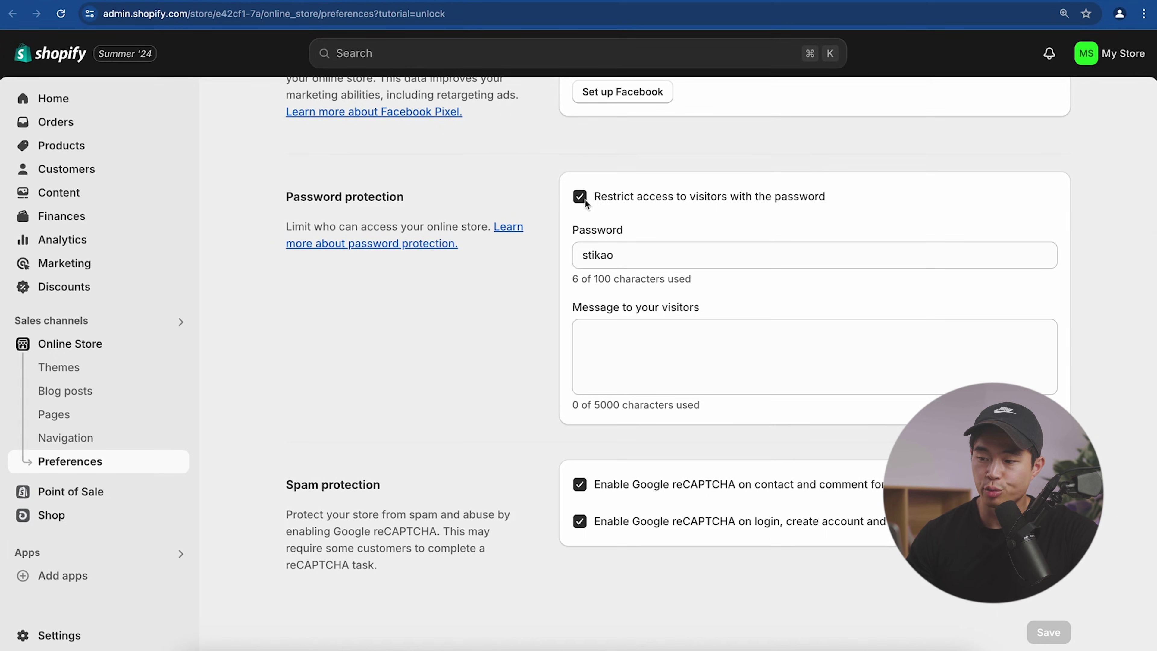
click(581, 199)
click(1048, 632)
key(ctrl+shift+Tab)
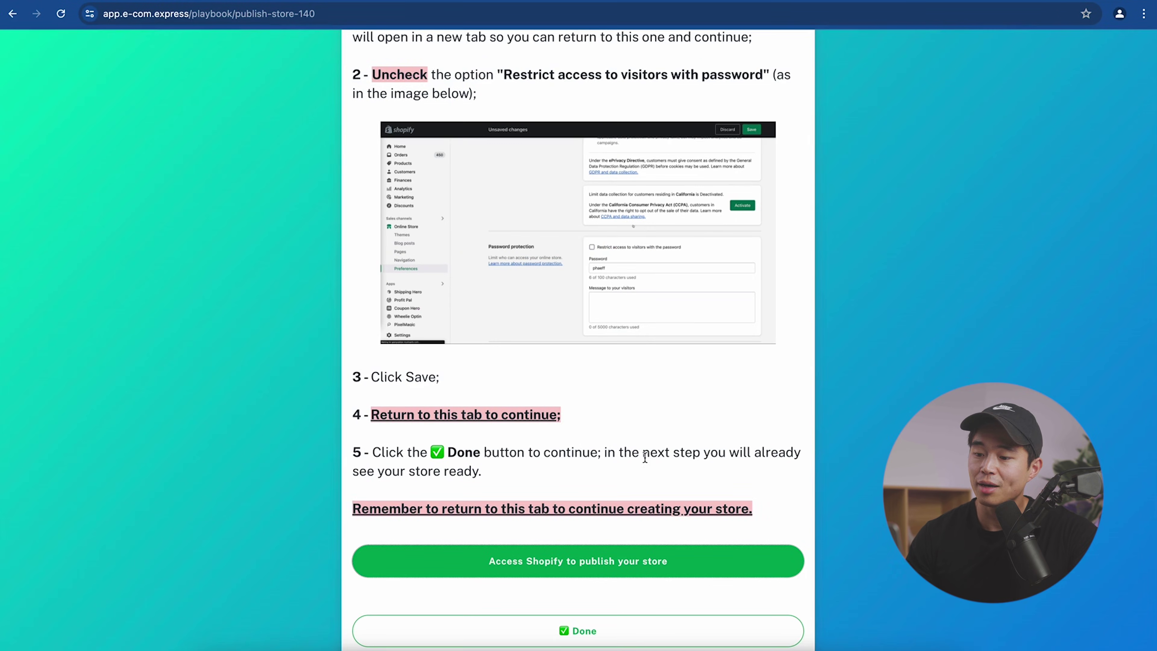
click(578, 629)
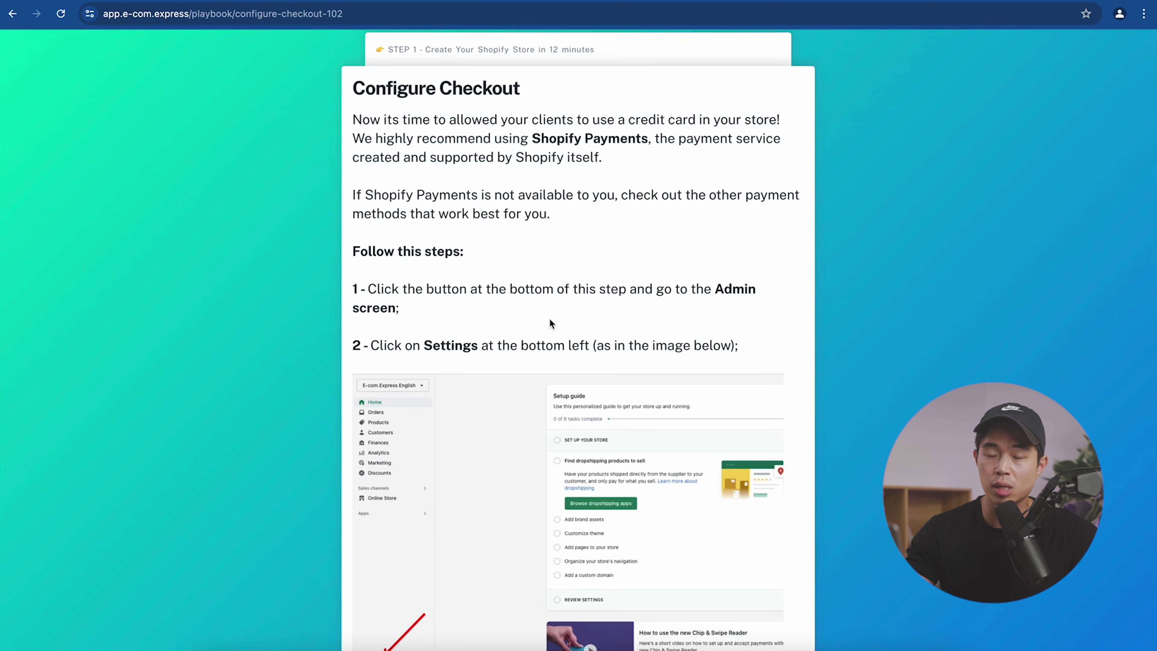
Go from the guide into Shopify admin's Settings > Payments
scroll(550, 319, down, 10)
click(565, 578)
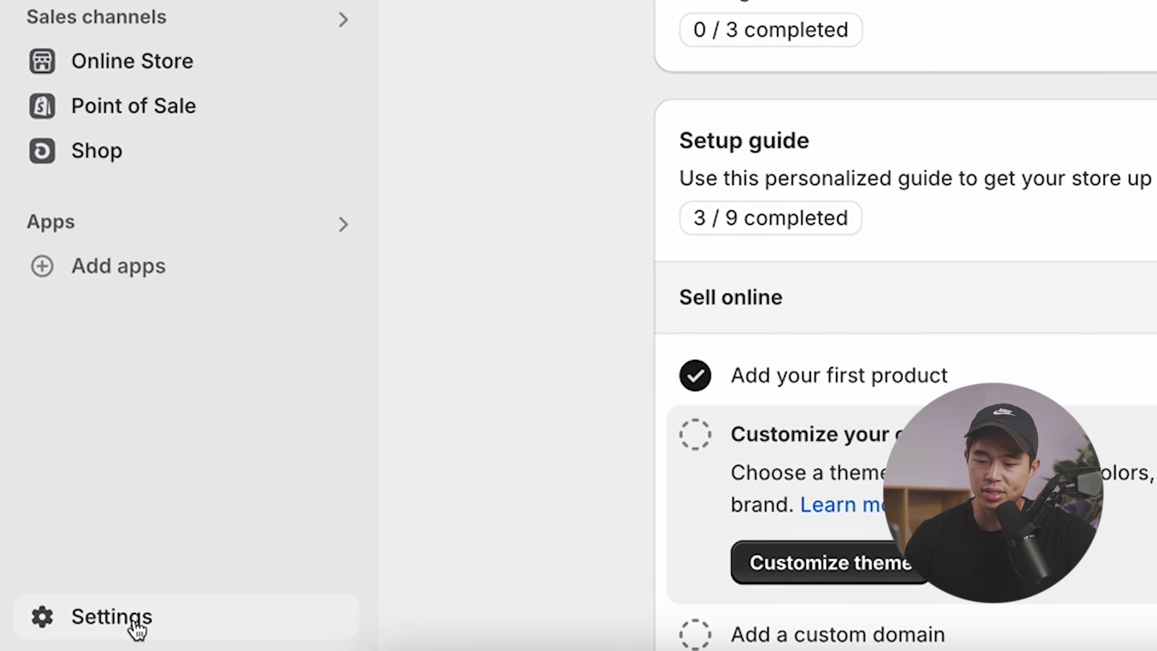
click(69, 637)
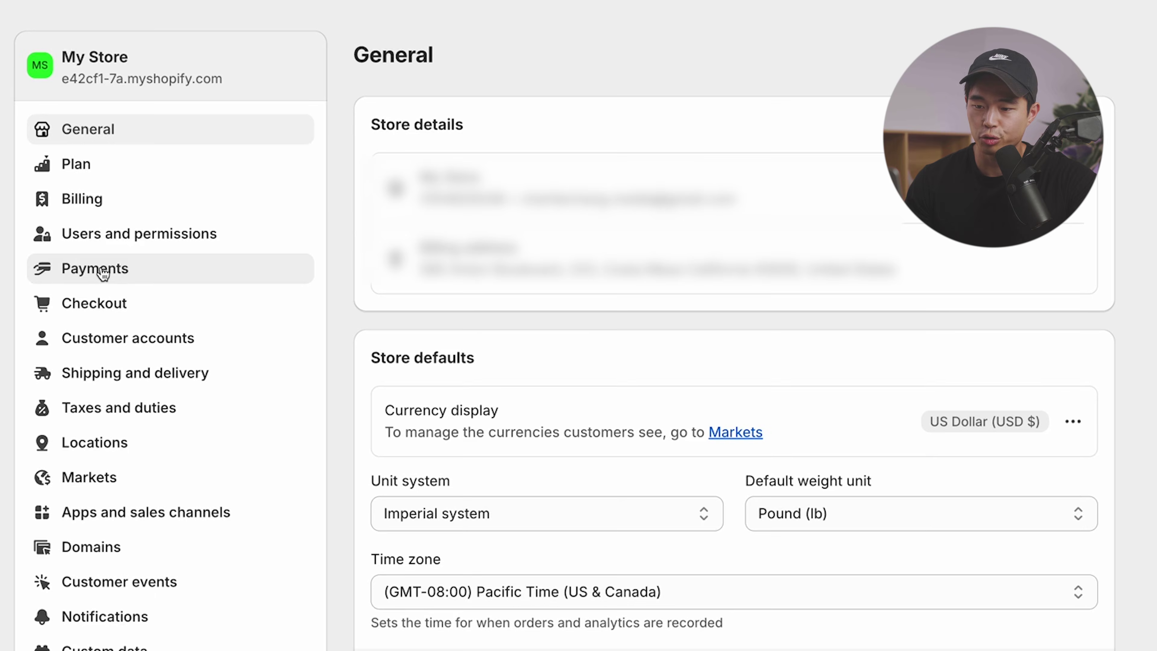
click(103, 274)
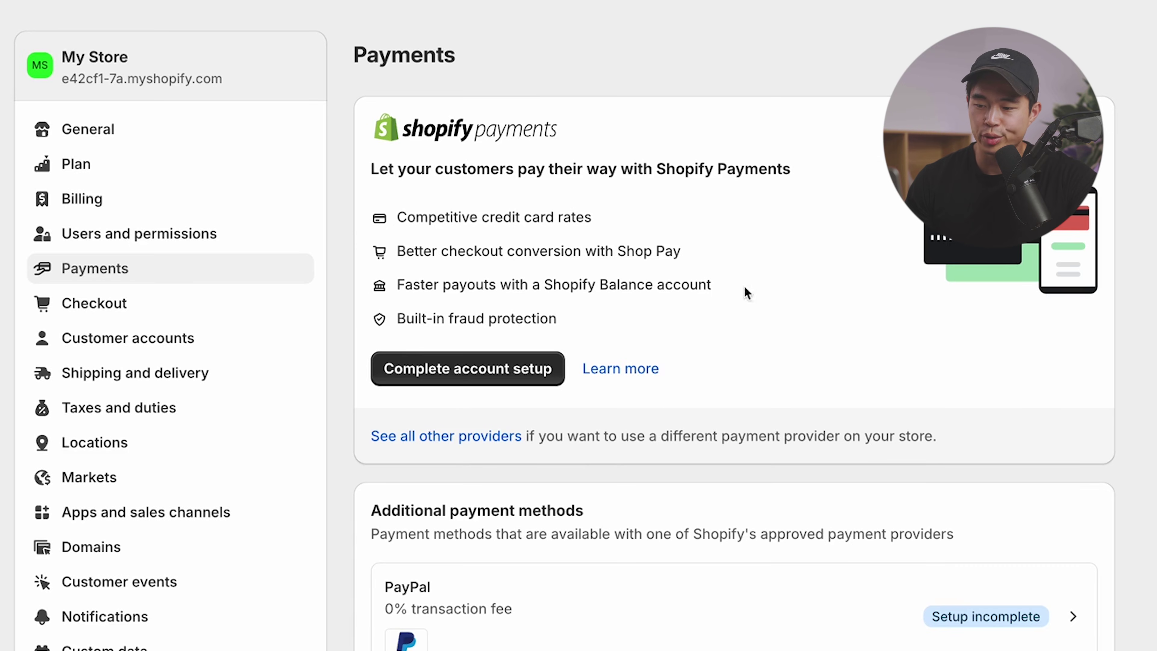
Start Shopify Payments account setup and submit details as an individual store owner
click(485, 369)
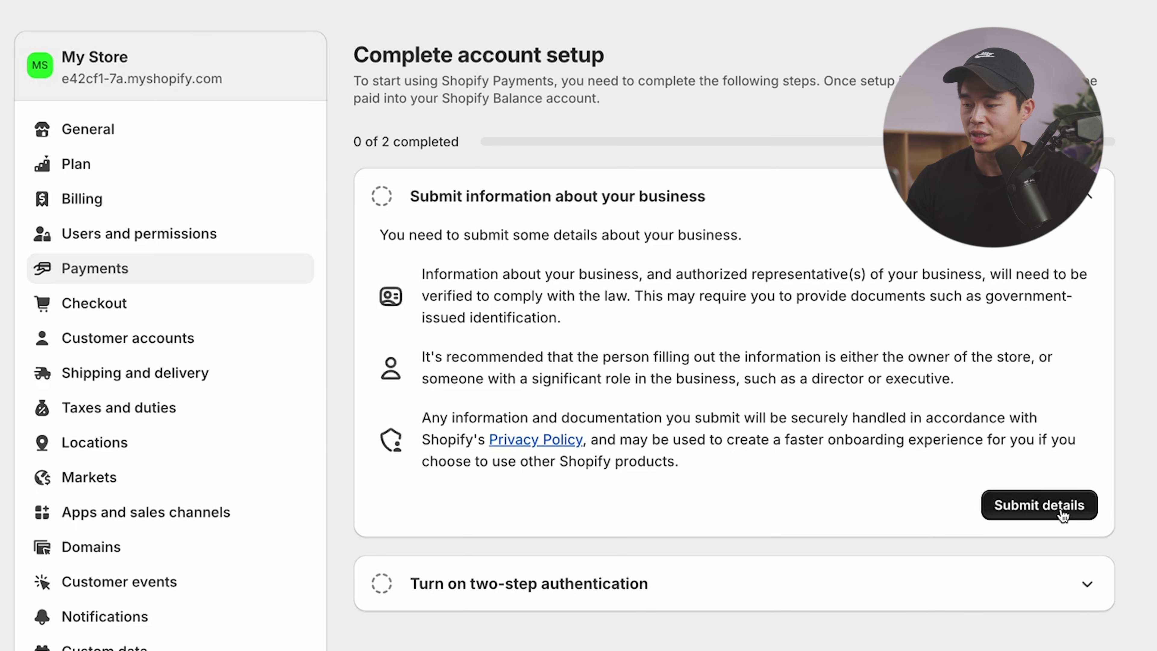
click(991, 510)
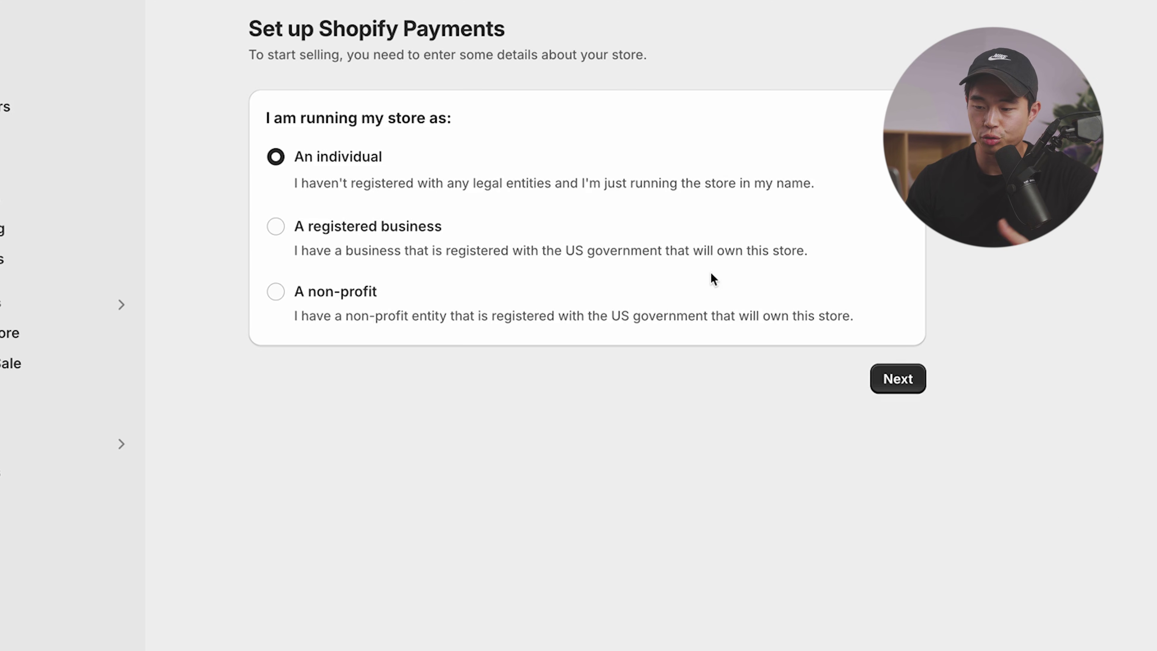
click(907, 387)
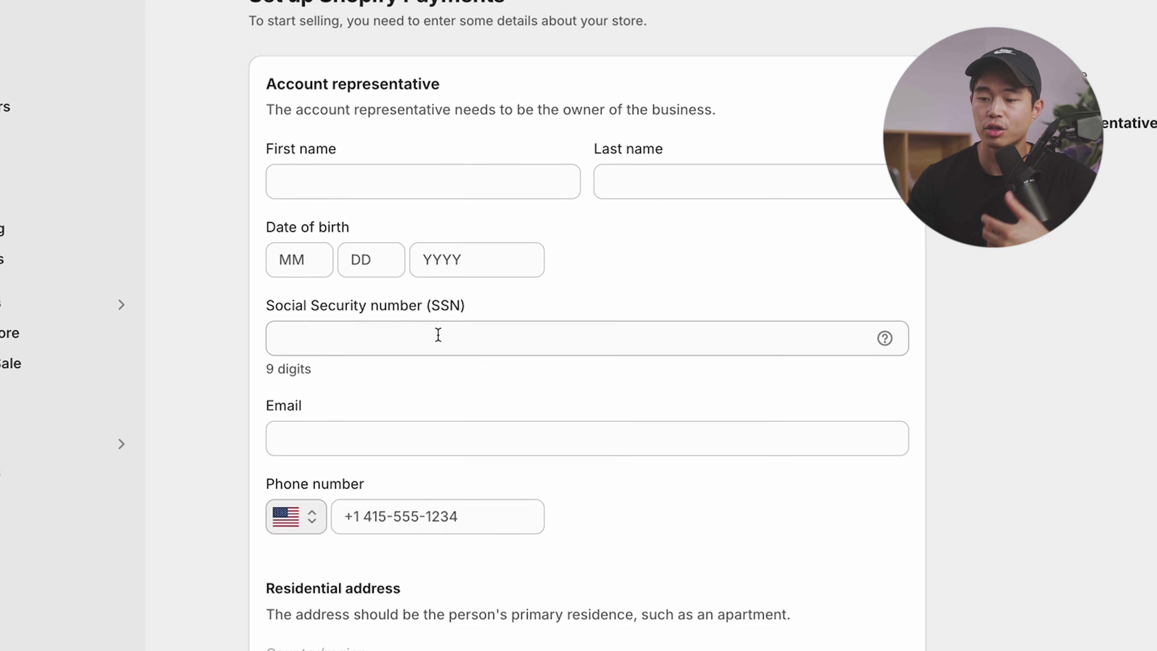
scroll(436, 335, down, 2)
scroll(433, 485, down, 5)
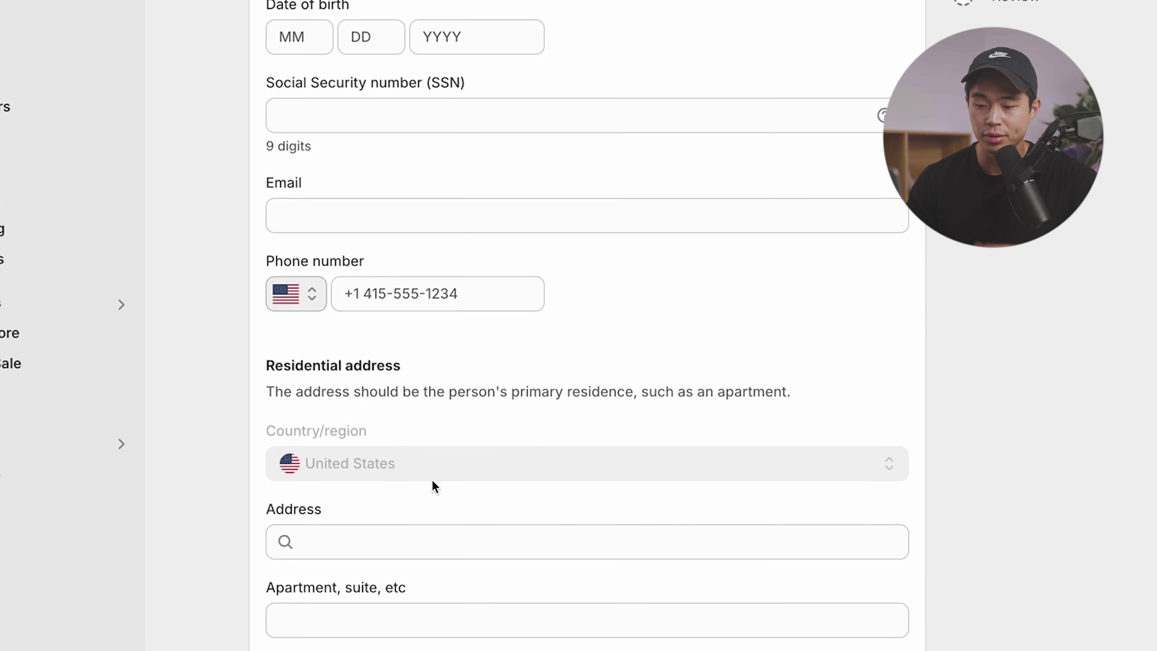
scroll(431, 483, up, 7)
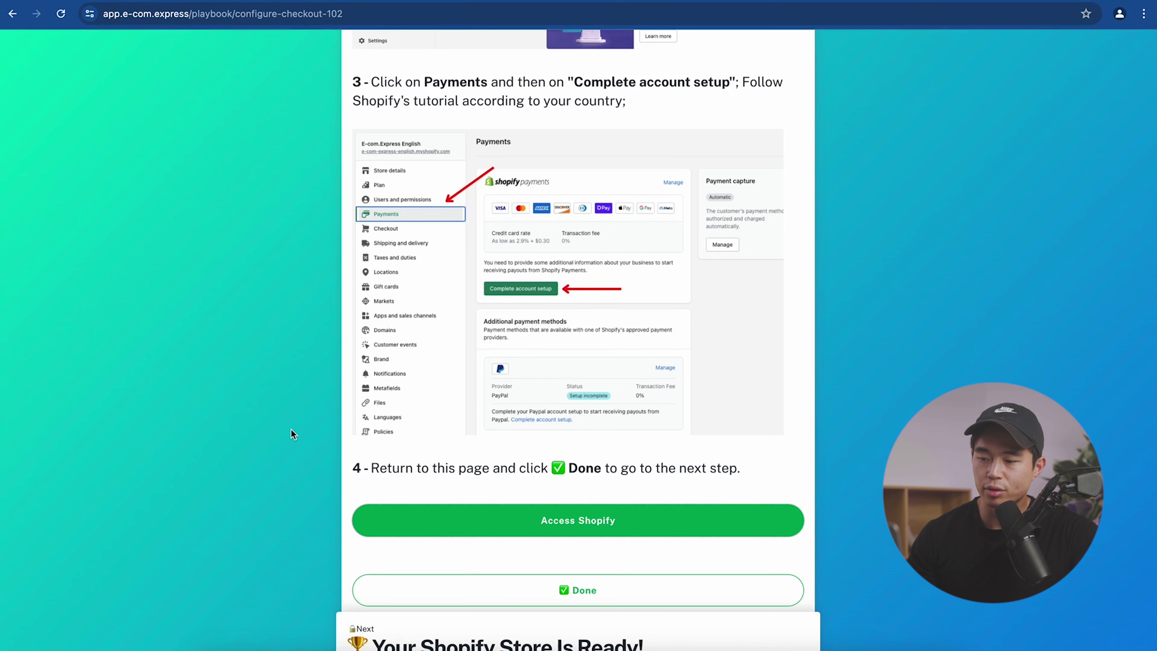
scroll(291, 429, down, 1)
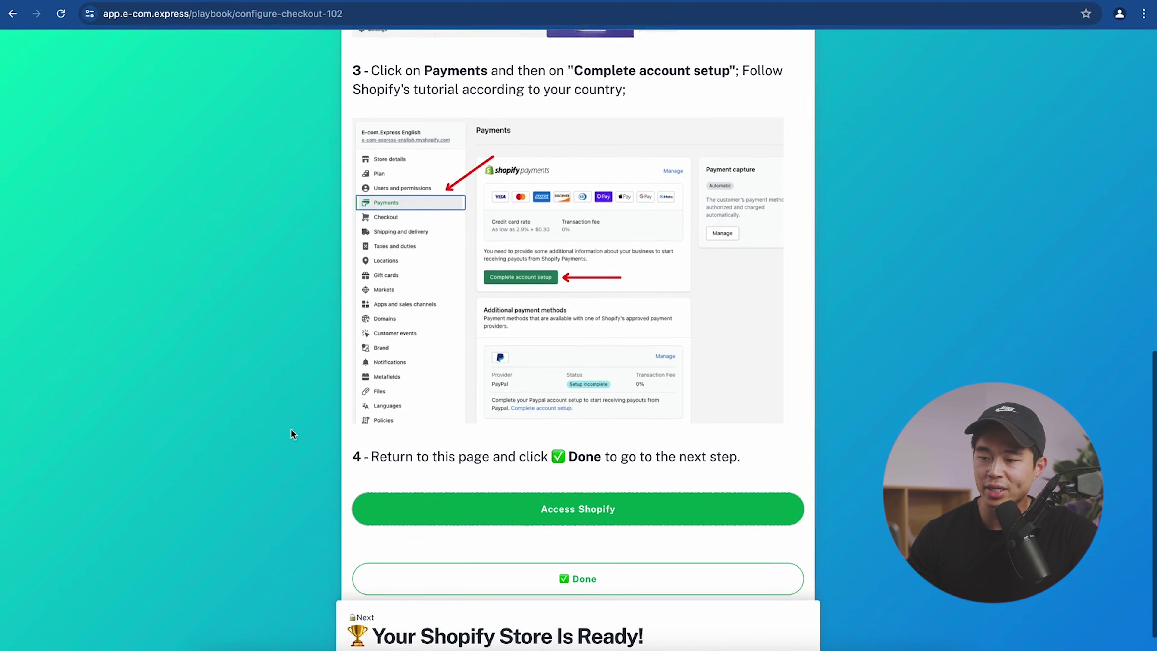
Mark checkout done, scroll through the live storefront, then close it to return to the guide
click(590, 571)
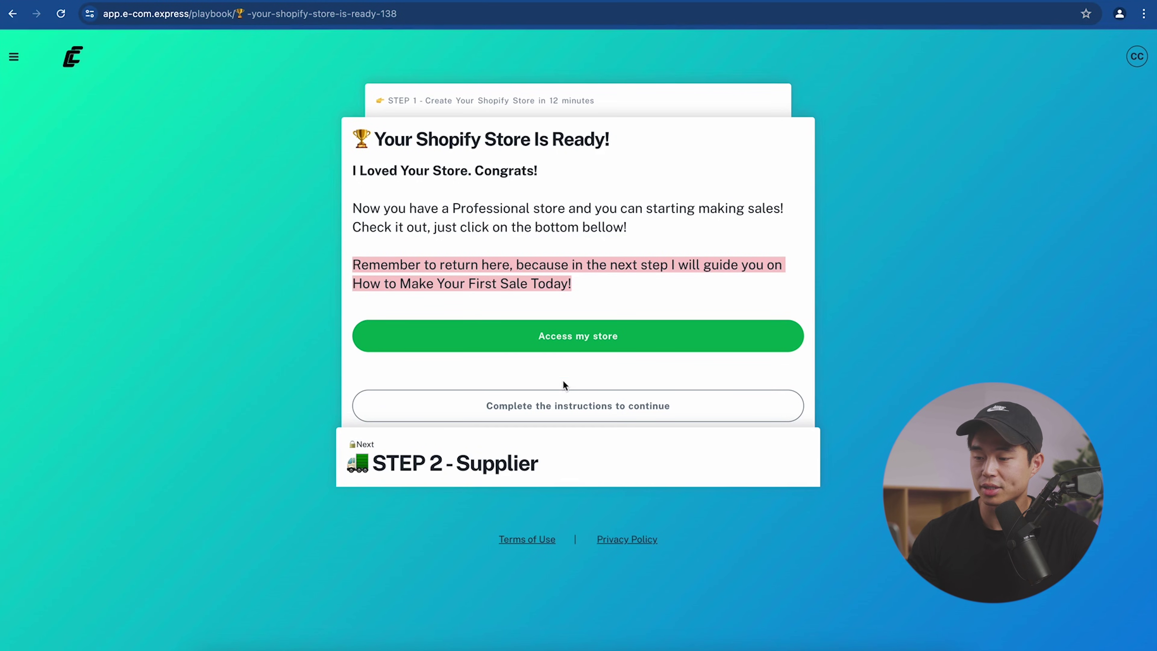
click(584, 336)
scroll(442, 385, down, 10)
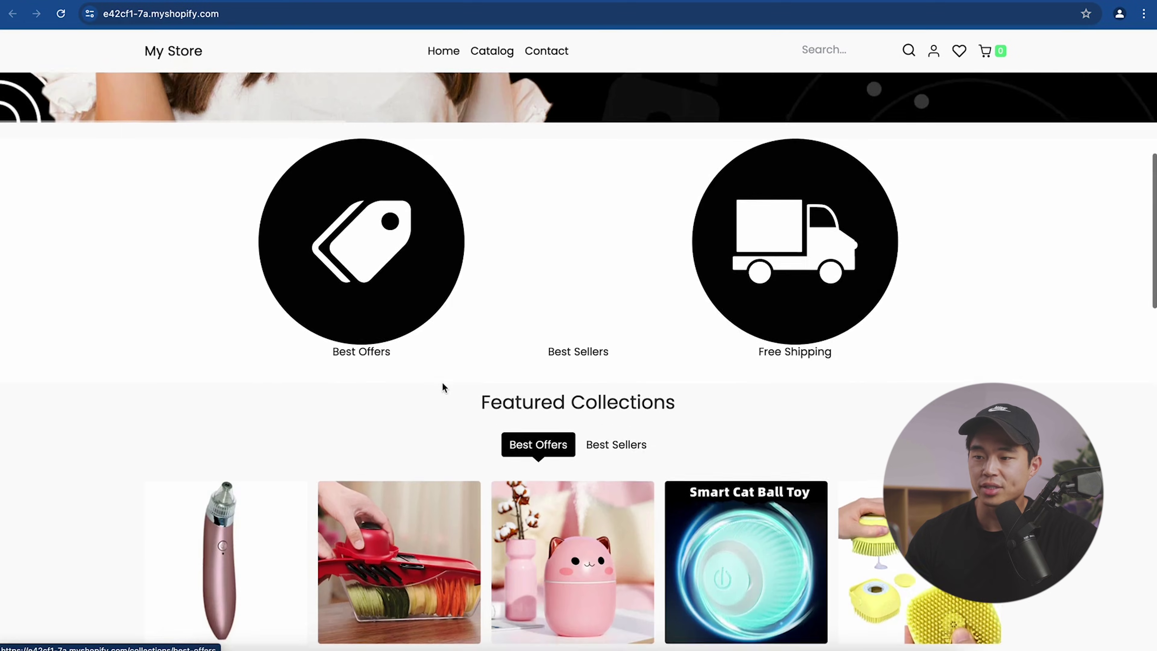
scroll(443, 386, down, 5)
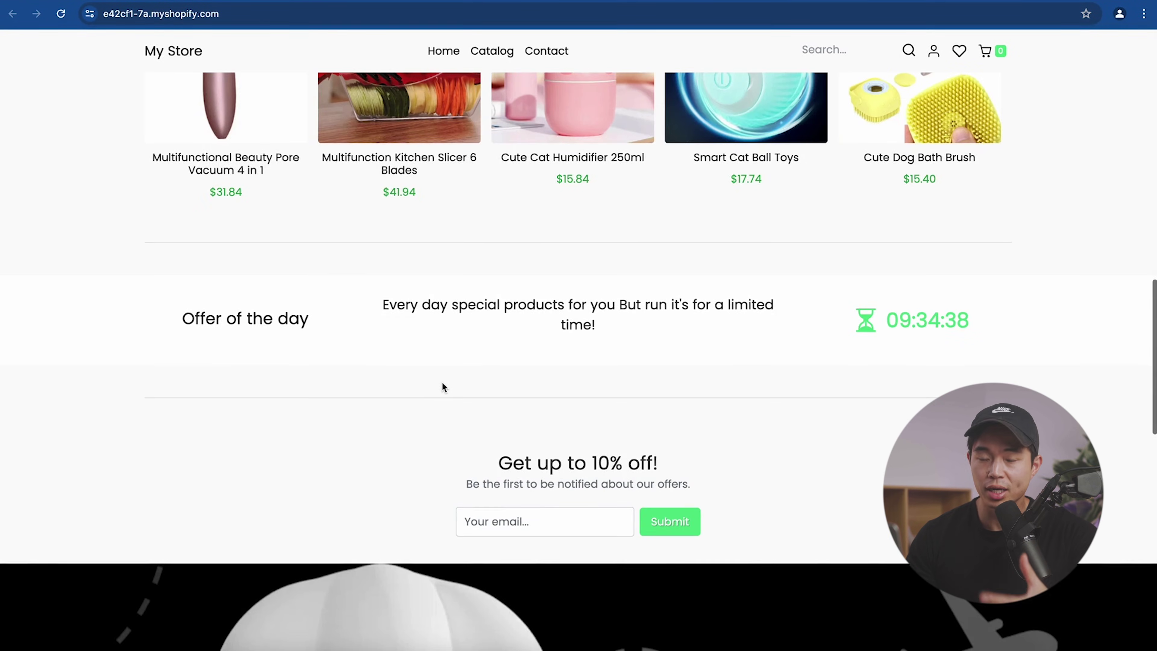
scroll(442, 385, down, 1)
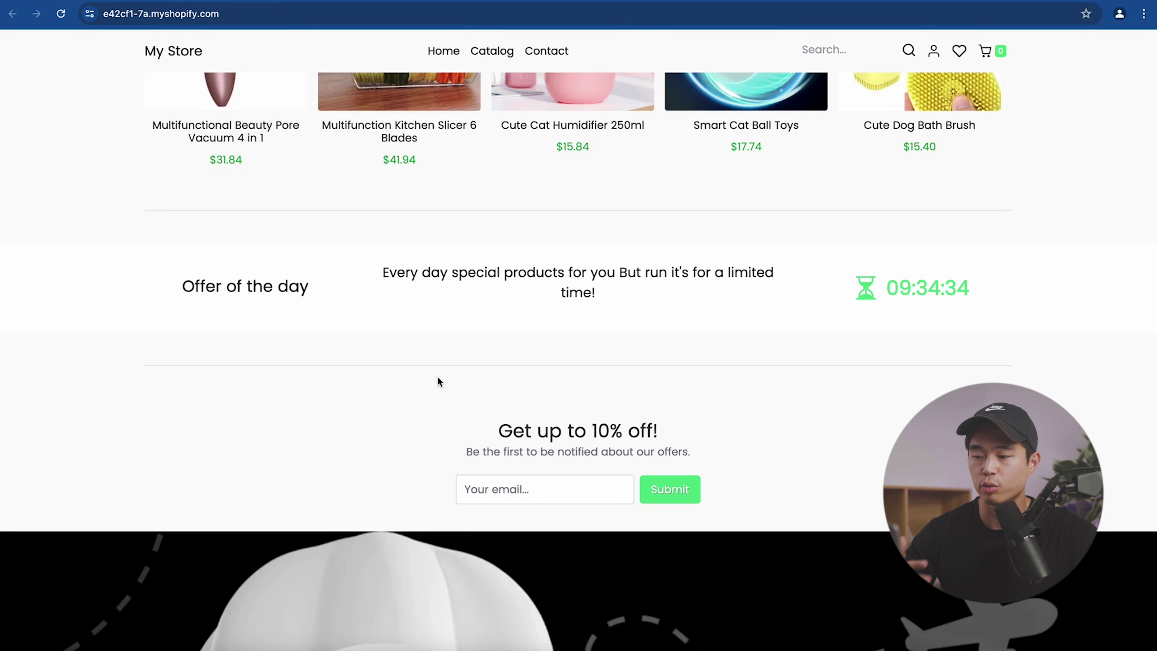
scroll(438, 378, up, 14)
scroll(438, 379, down, 20)
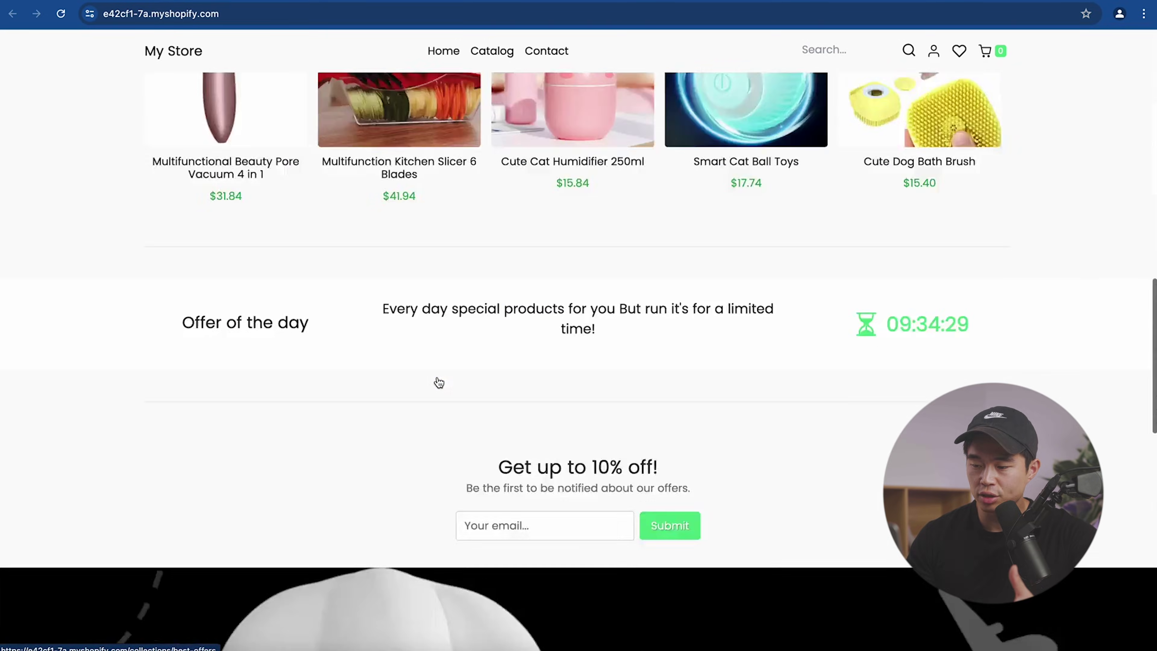
scroll(438, 380, down, 8)
scroll(439, 379, up, 20)
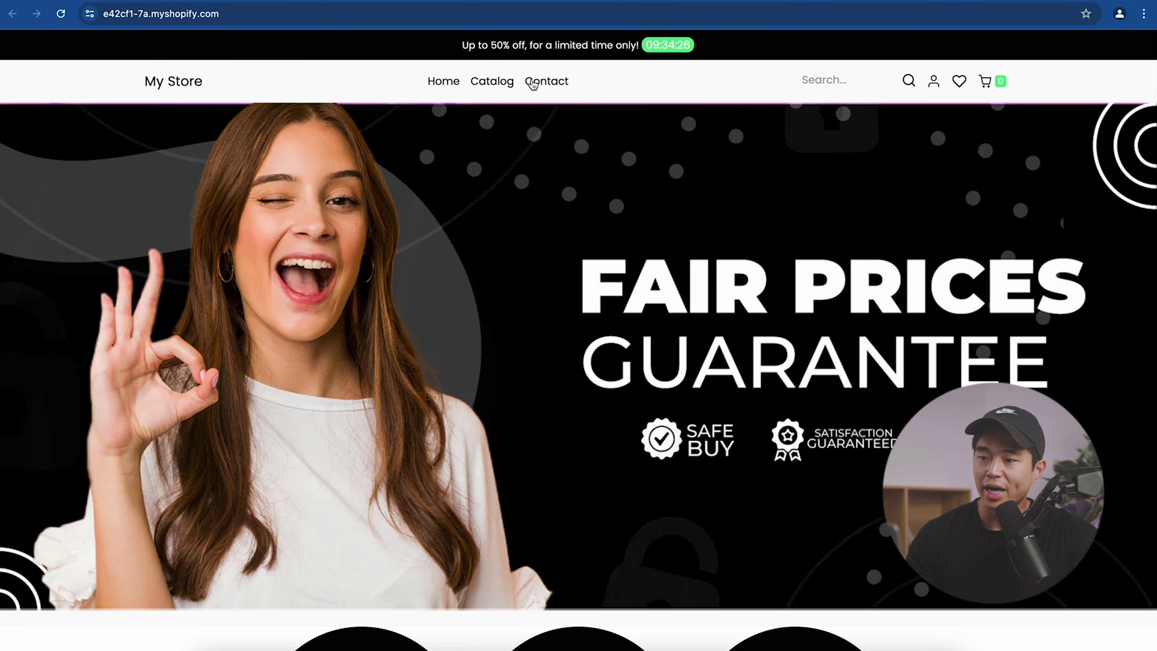
scroll(787, 436, down, 5)
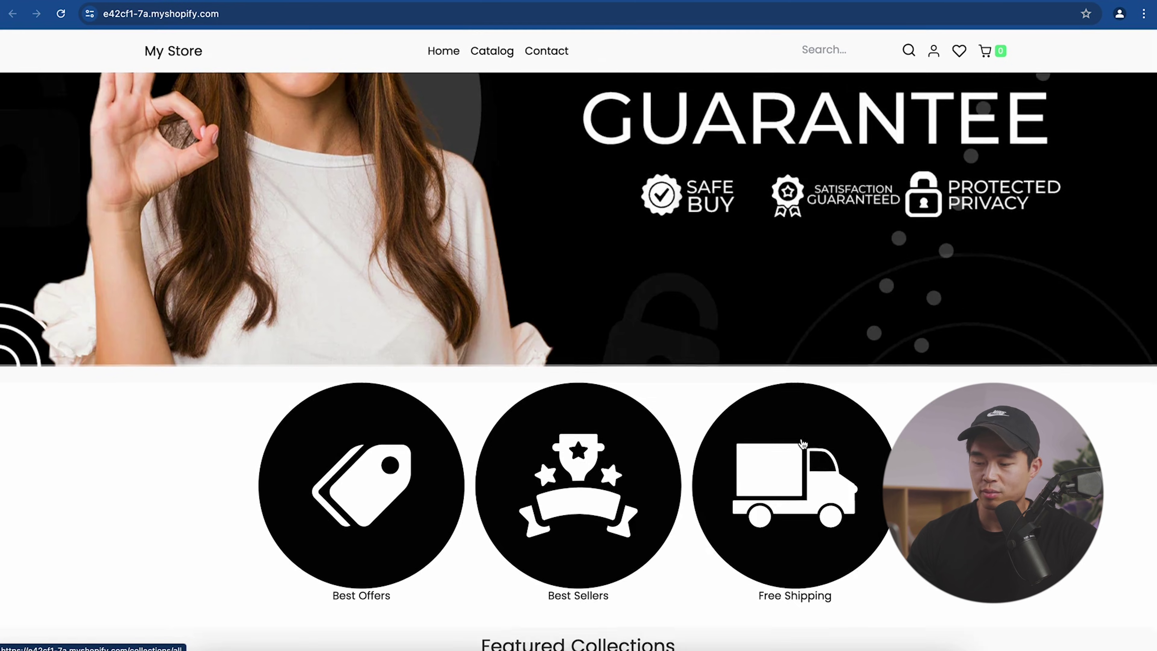
scroll(795, 350, up, 6)
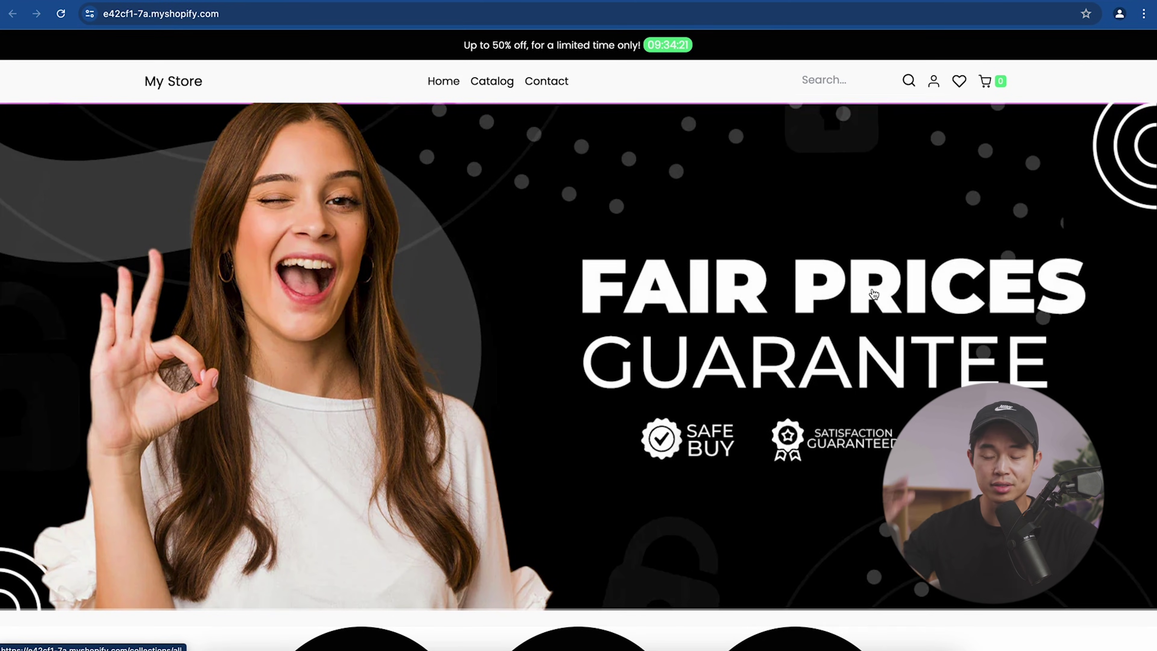
key(super+w)
Mark the store-ready step done and follow 'Choosing your supplier' to Zendrop's free account signup
click(567, 406)
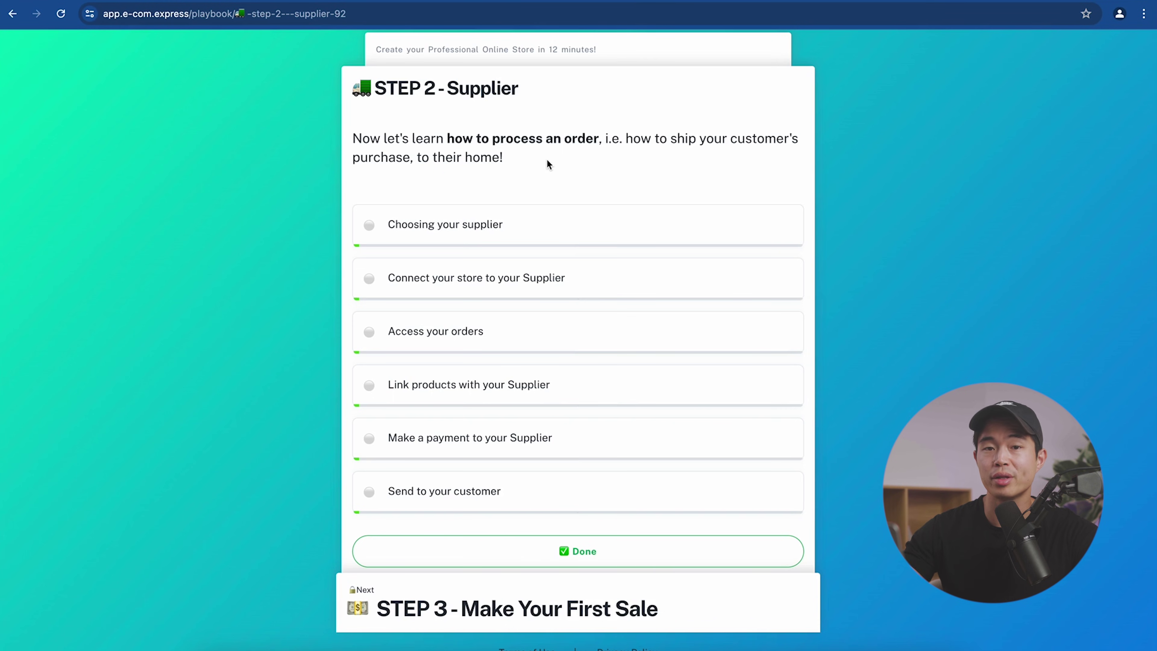
scroll(506, 217, down, 1)
click(562, 213)
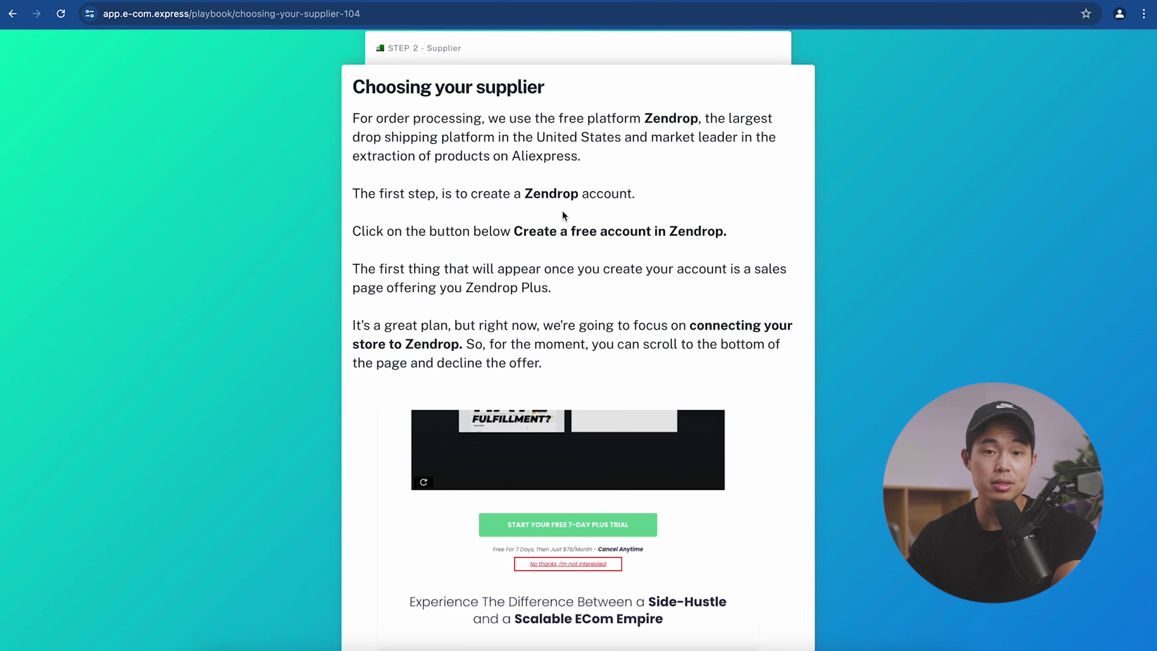
scroll(562, 210, down, 5)
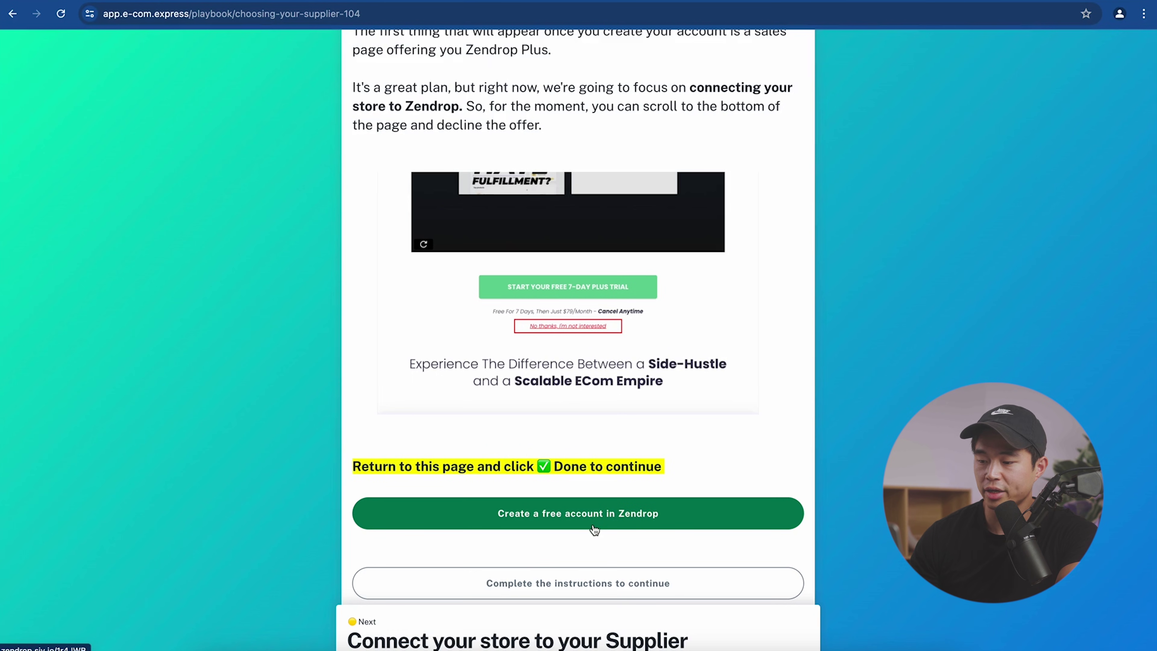
click(609, 514)
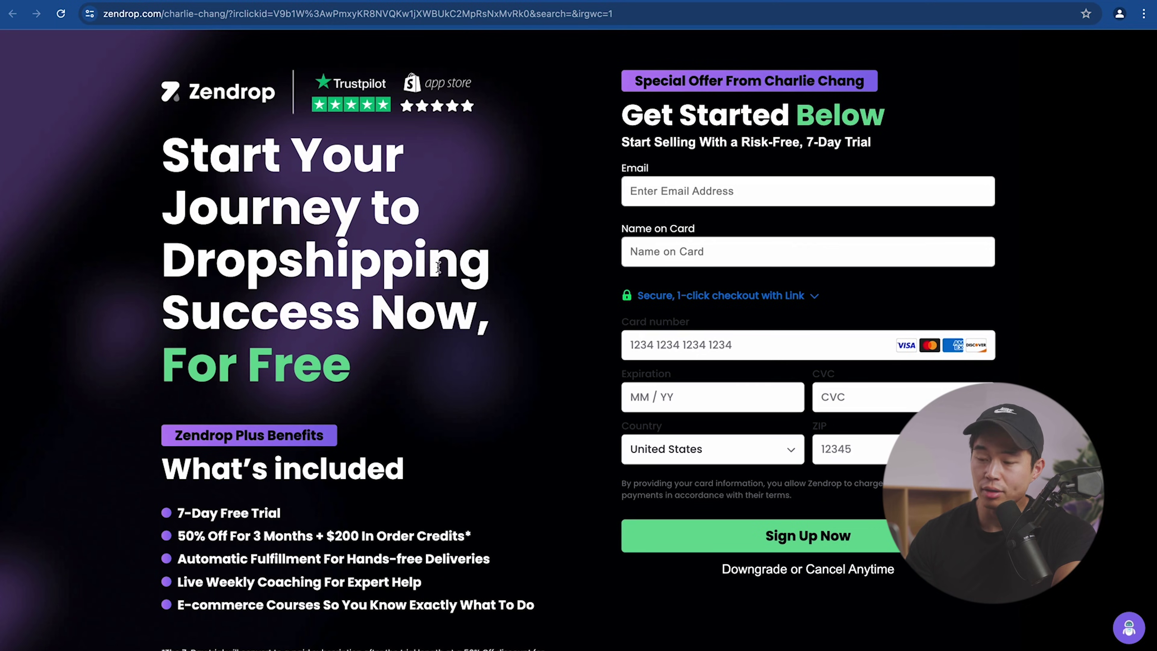
Sign up on Zendrop and install the Zendrop app on the Shopify store
scroll(251, 322, down, 1)
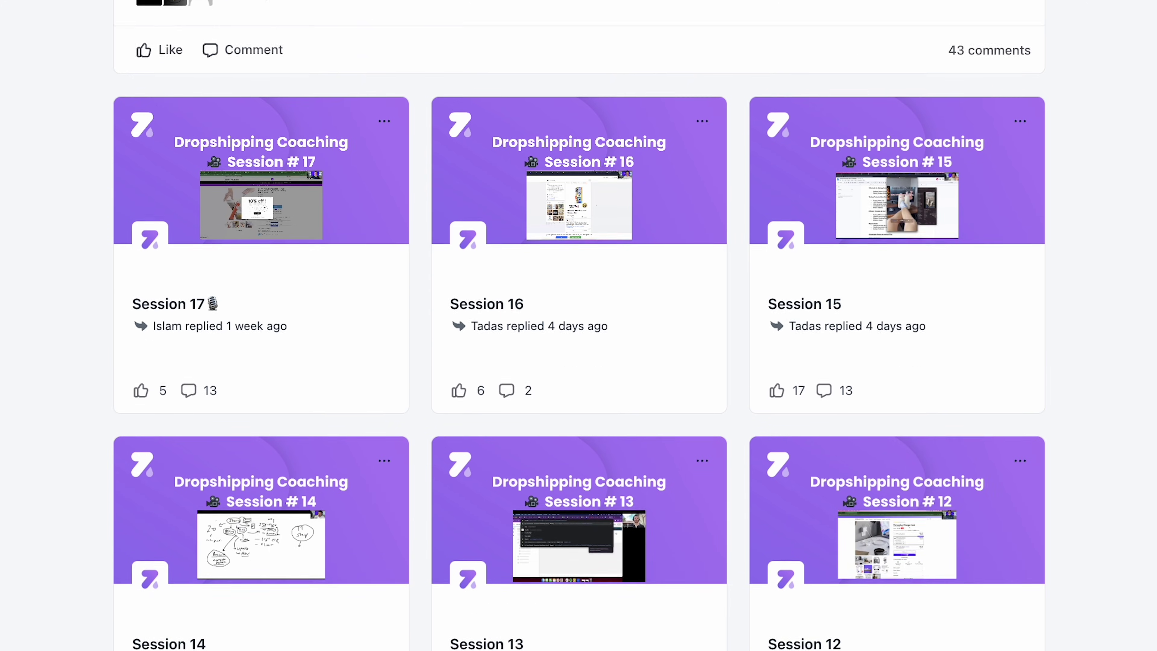
scroll(579, 325, down, 10)
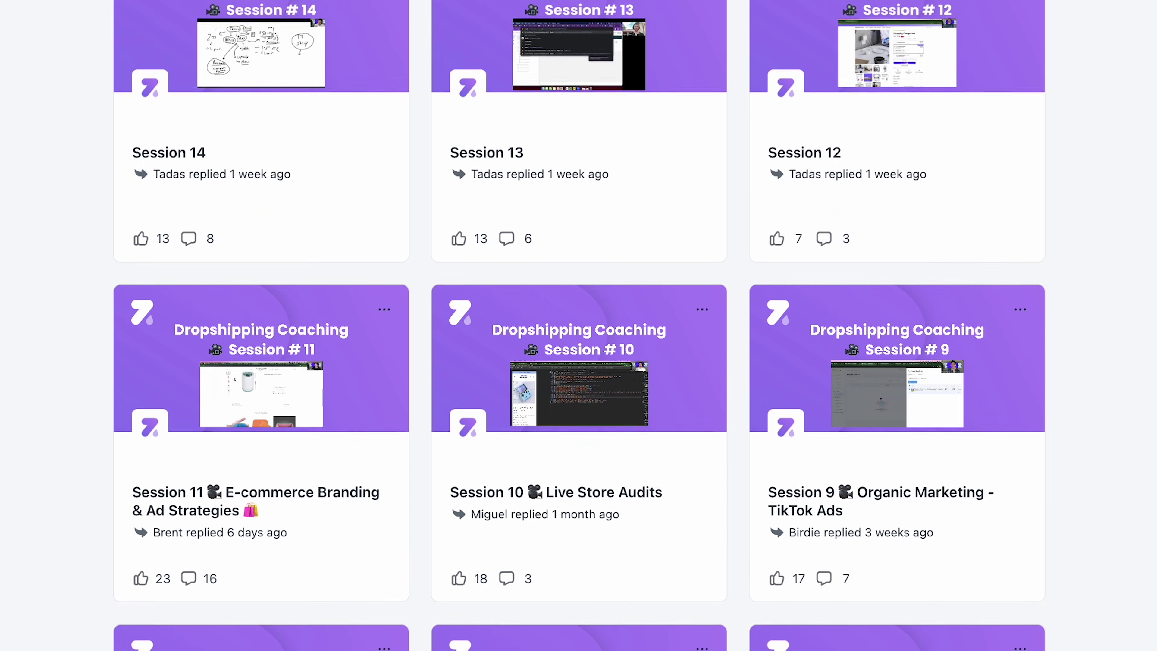
scroll(579, 326, down, 10)
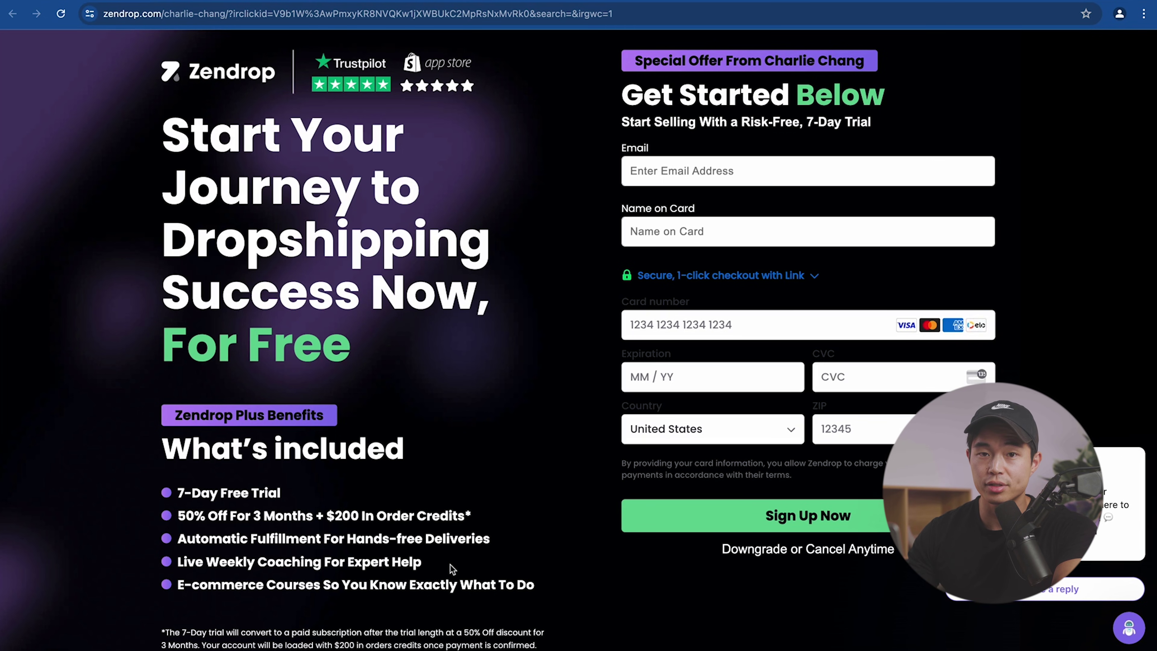
scroll(777, 183, down, 1)
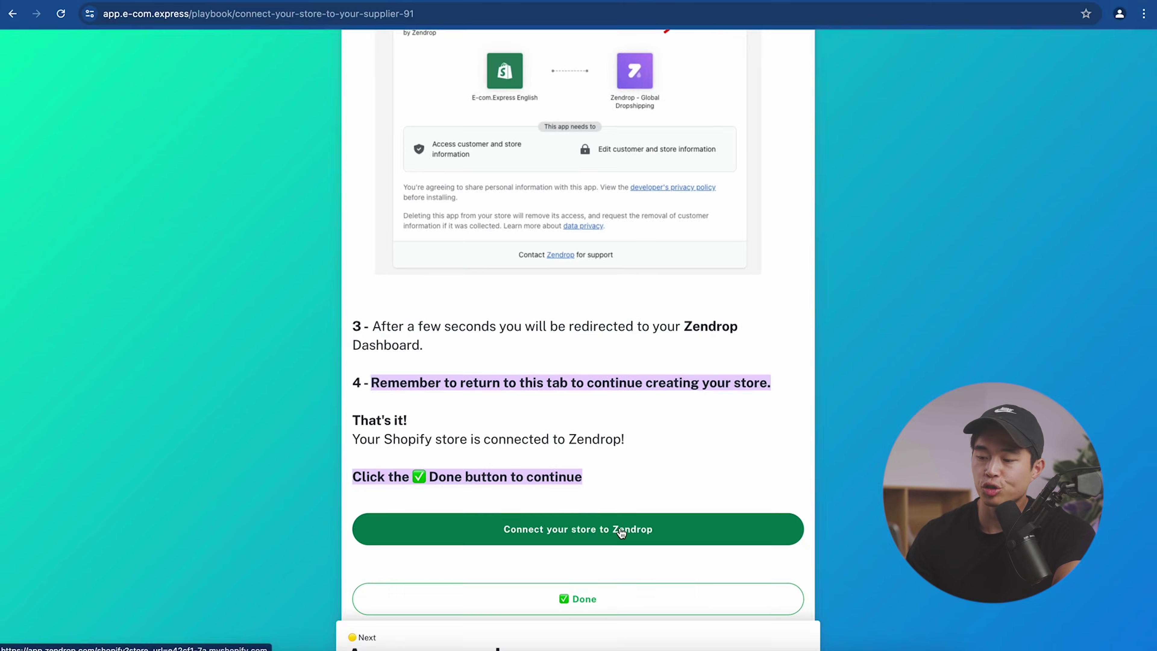
click(621, 534)
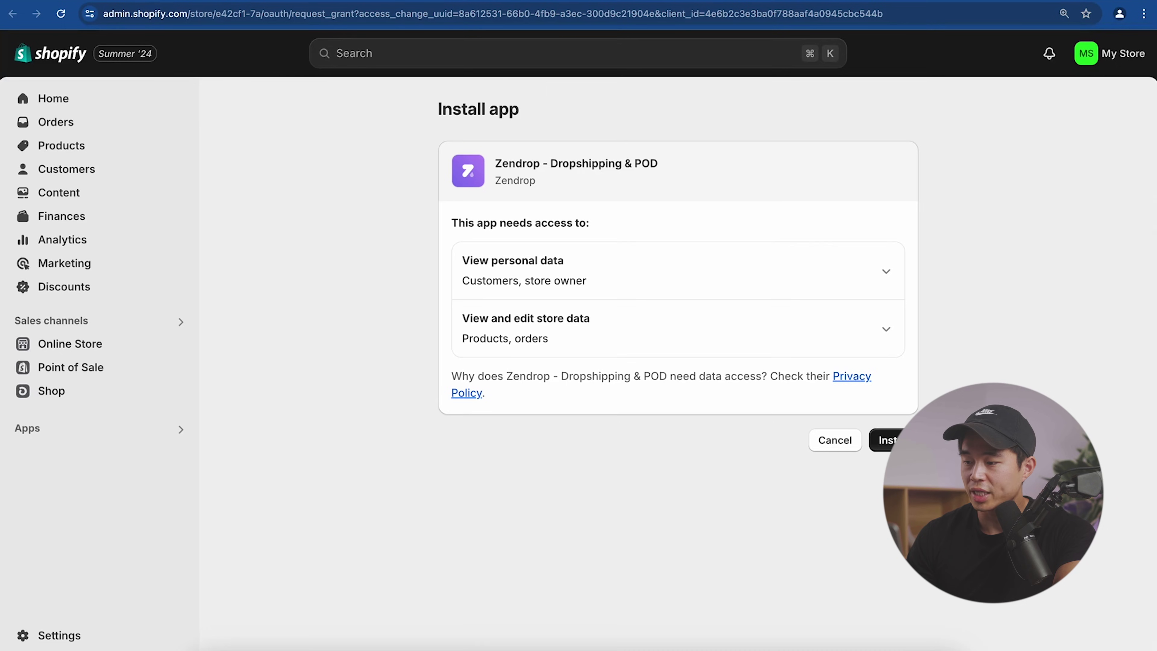
click(888, 440)
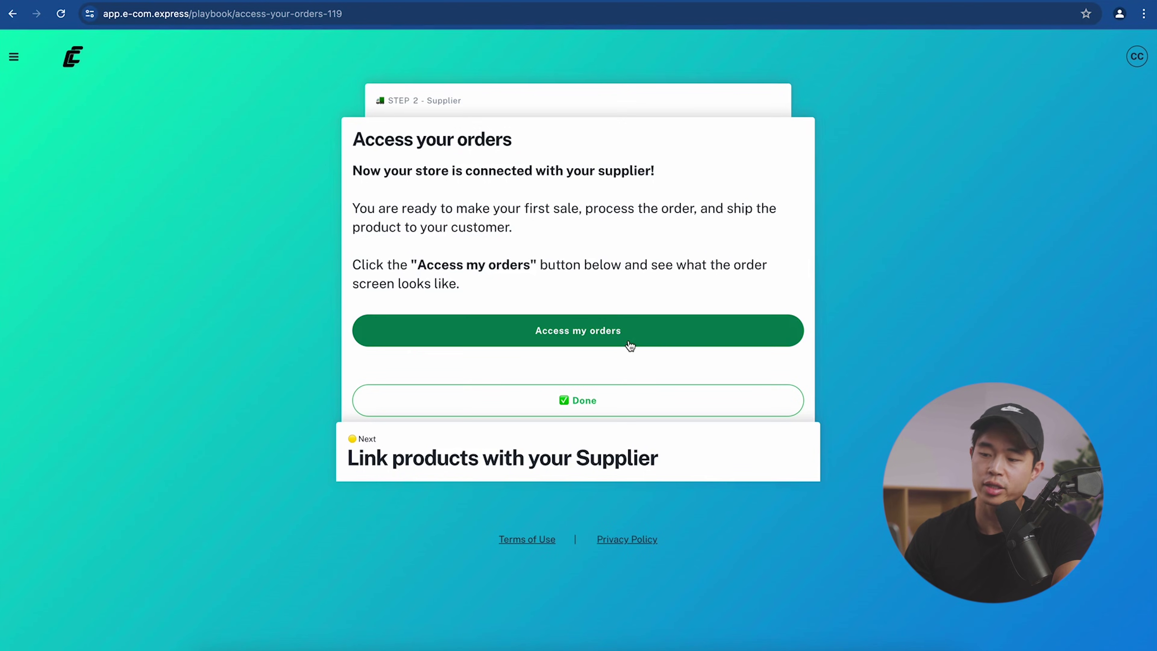
Mark the supplier connection and Access your orders steps done in the guide
click(612, 329)
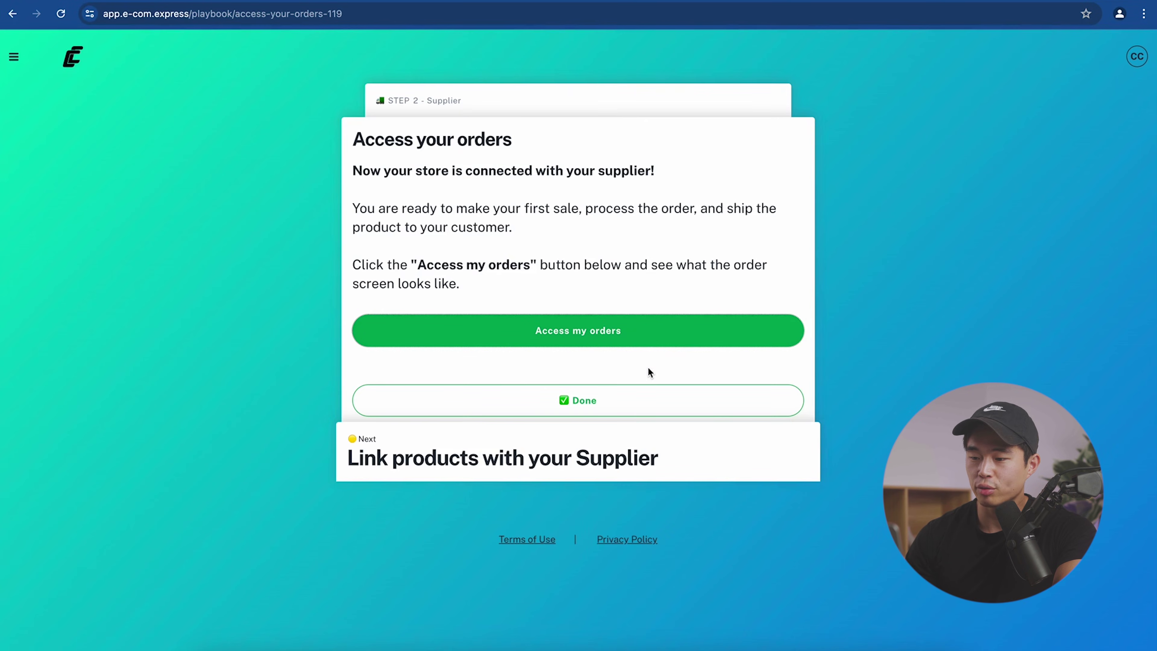
click(605, 401)
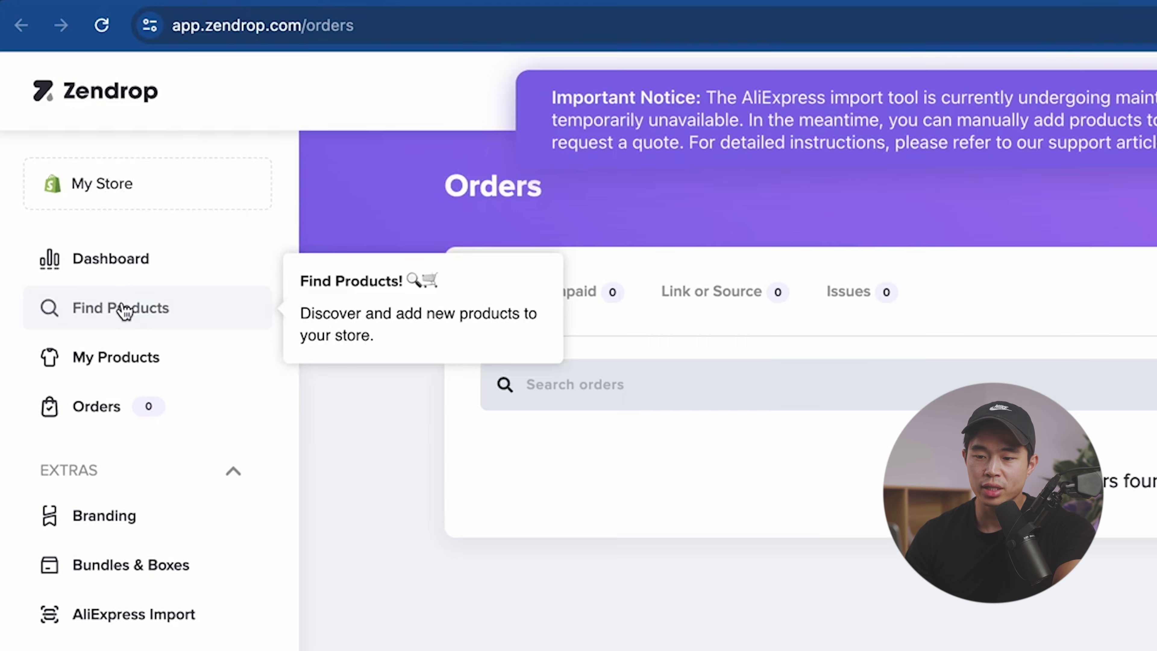
Browse Zendrop's New Arrivals in Find Products, then switch to Trending Products
click(74, 185)
scroll(230, 501, down, 5)
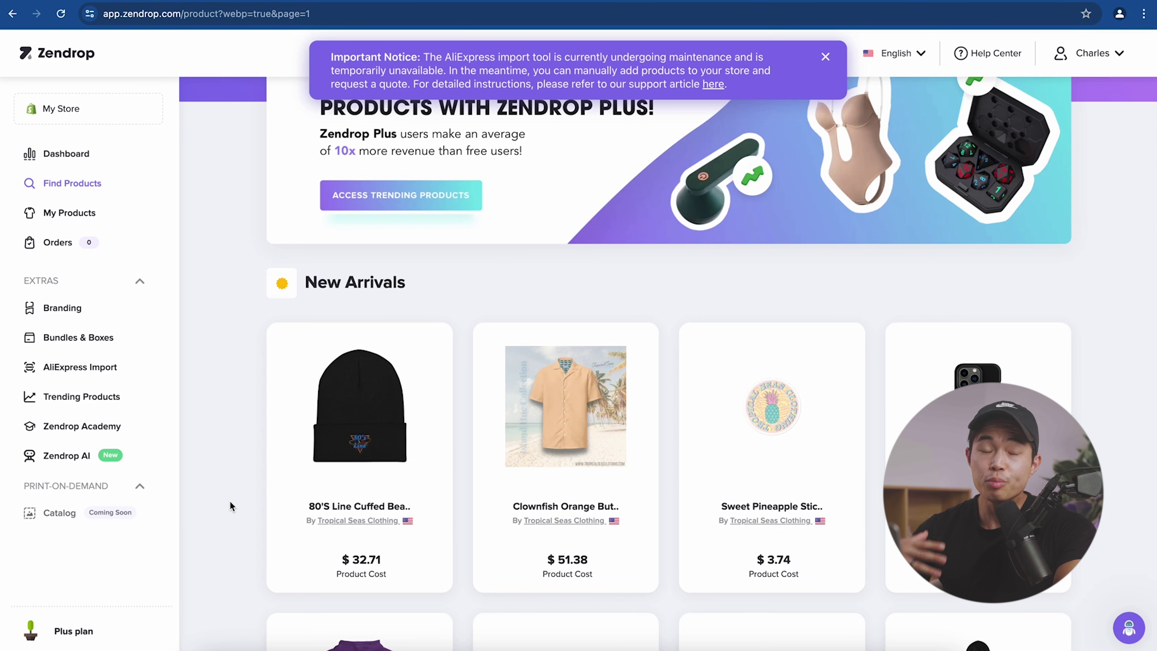
scroll(230, 501, down, 20)
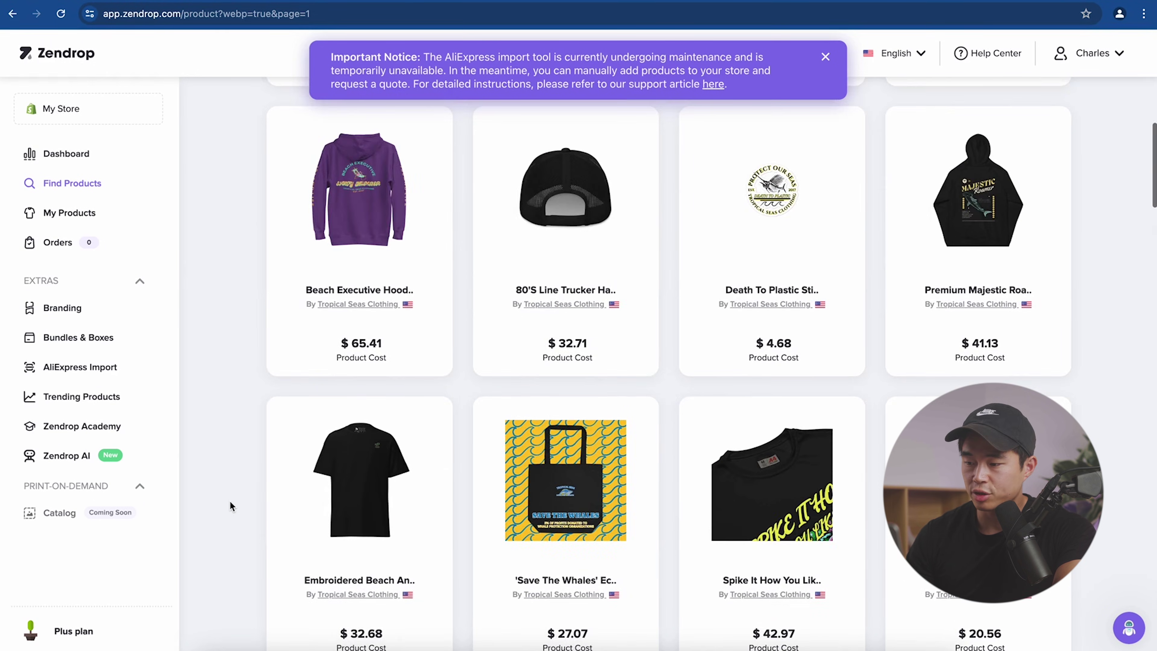
scroll(229, 501, down, 12)
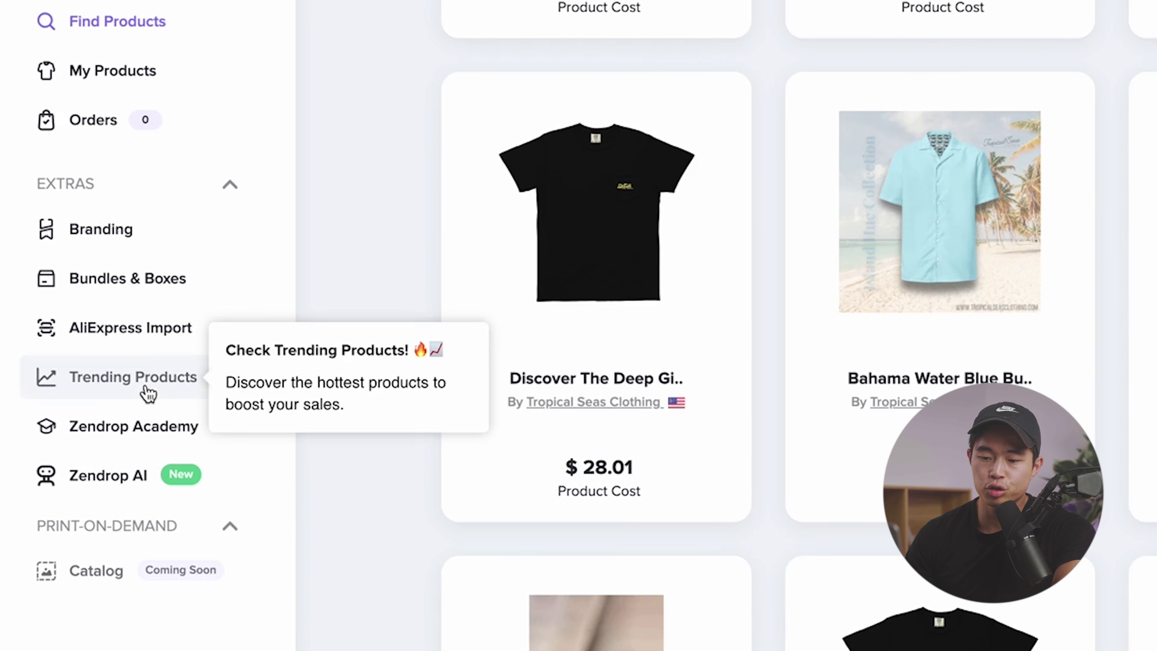
click(148, 392)
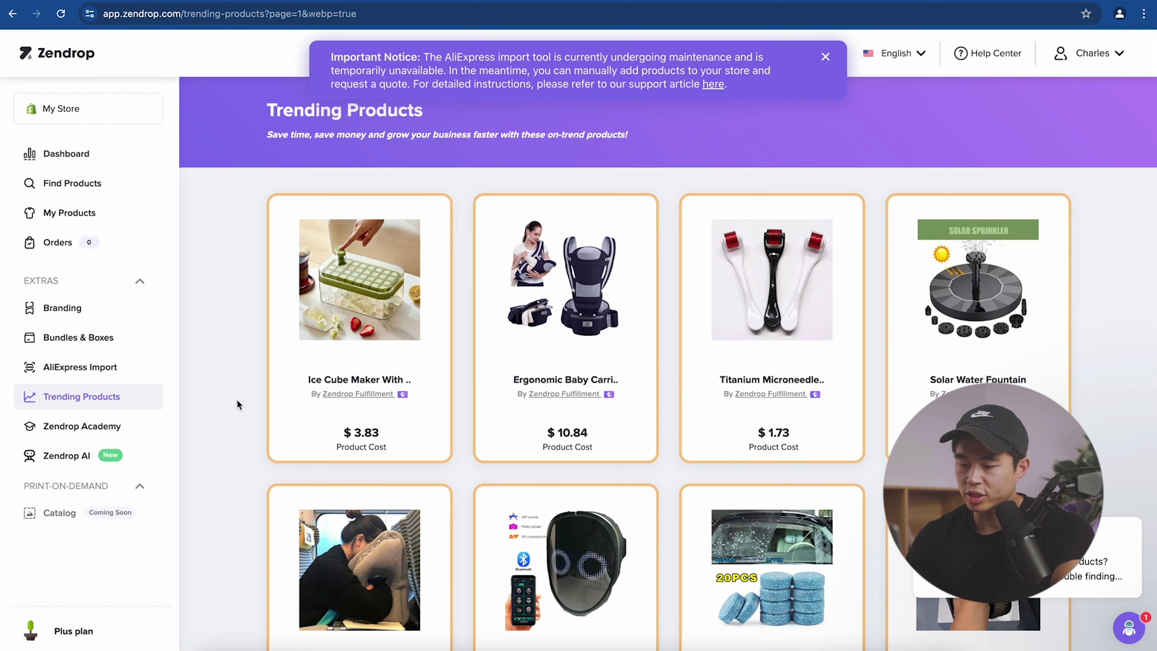
Open the Non-Slip Embossed Bath Mat and expand its full description
scroll(237, 399, down, 12)
mouse_move(383, 269)
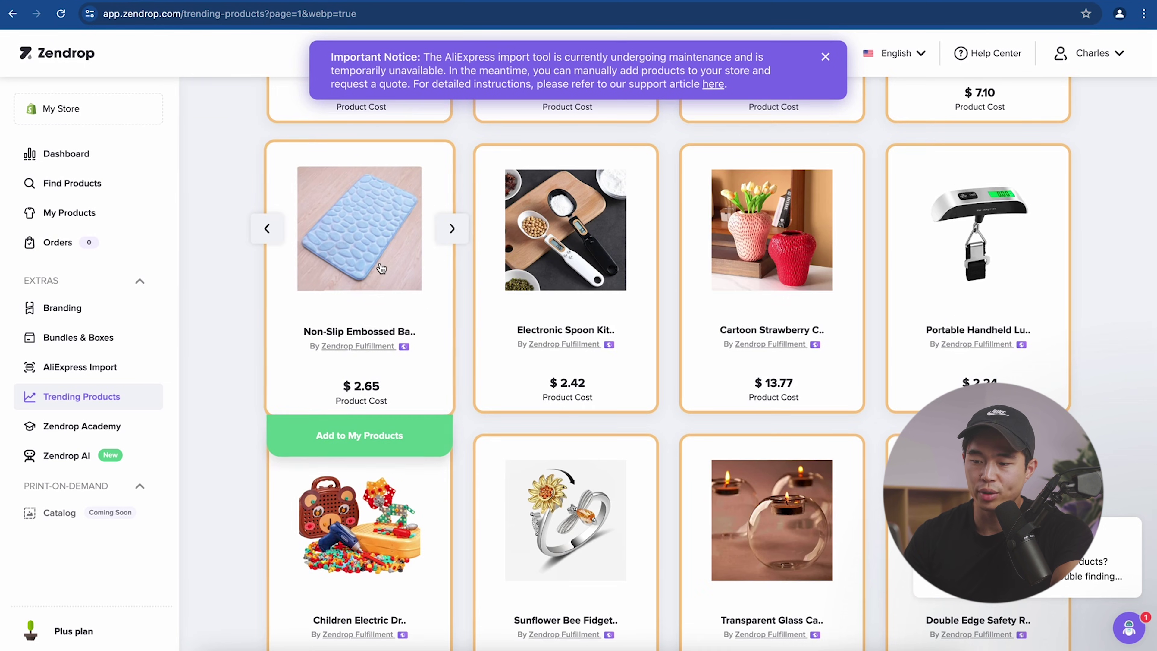
click(386, 272)
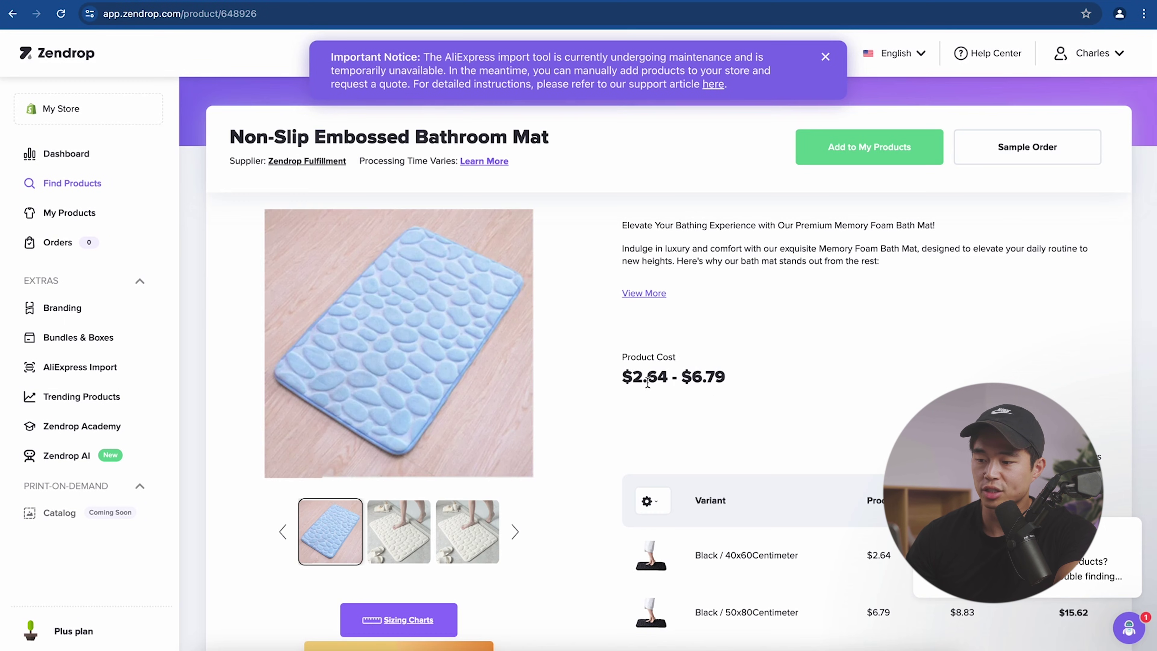
click(644, 294)
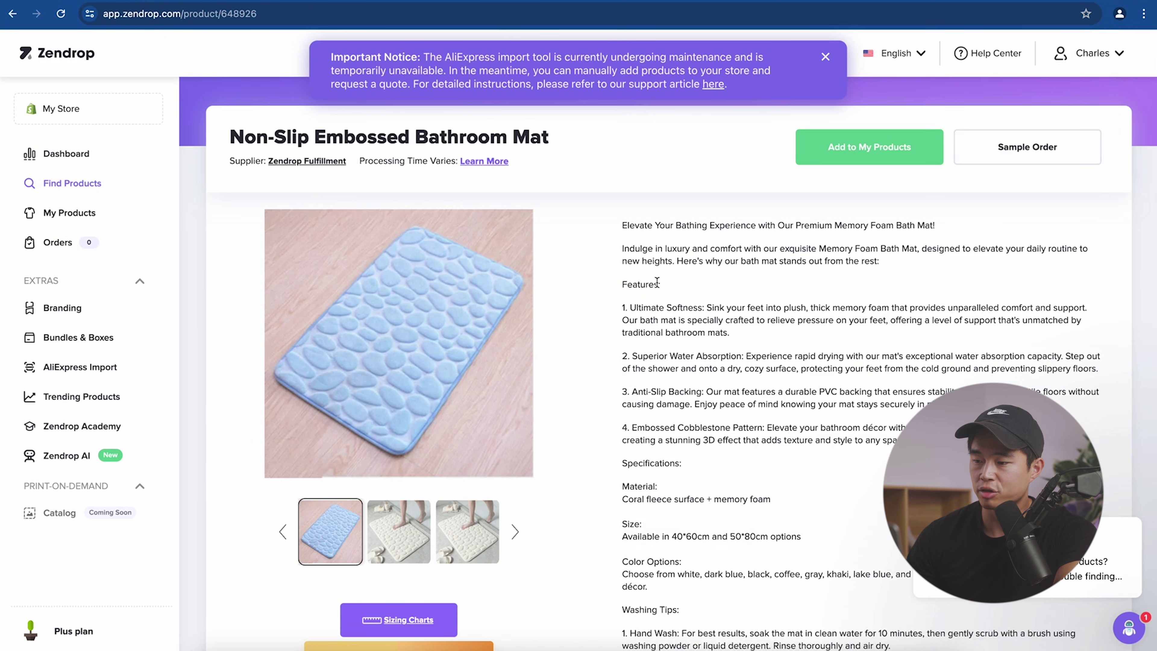
scroll(704, 331, down, 10)
scroll(702, 329, up, 10)
Review the mat's photos and variant prices, then add it to My Products
click(398, 531)
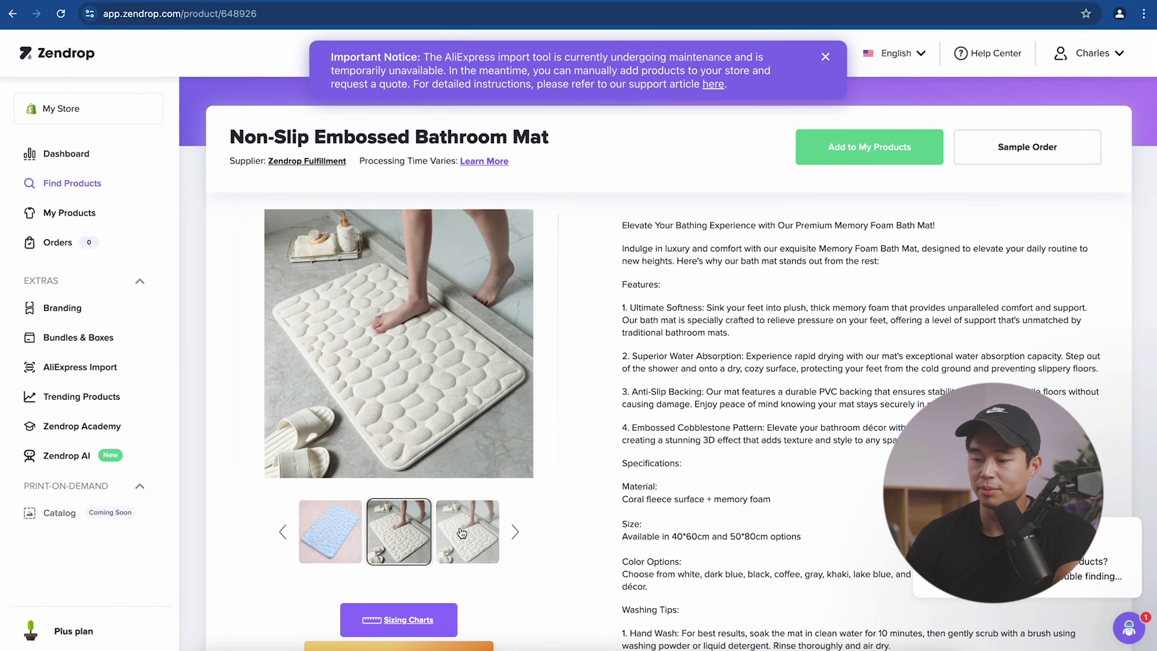
scroll(879, 263, down, 10)
scroll(860, 308, down, 3)
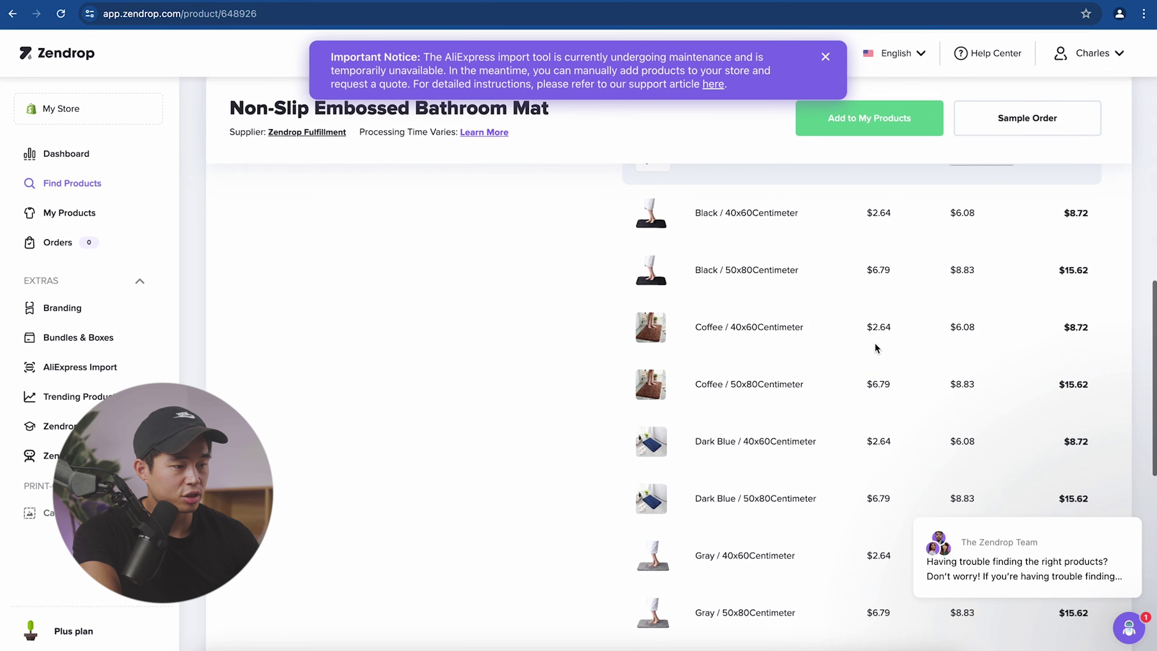
scroll(834, 385, up, 1)
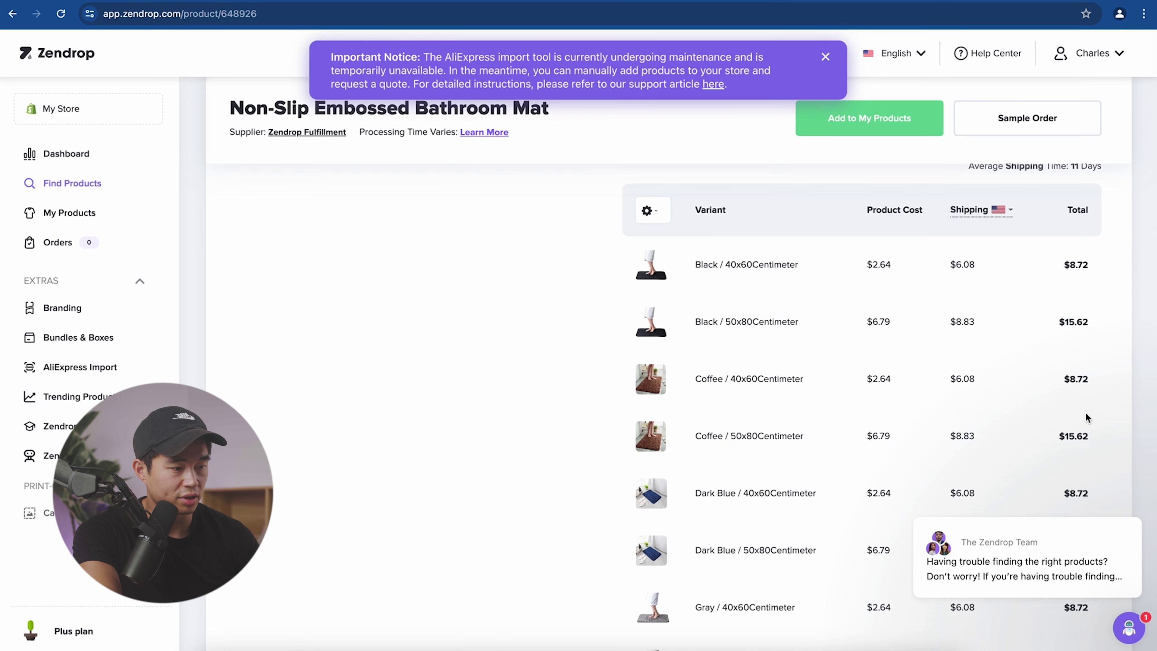
scroll(976, 300, up, 10)
scroll(878, 89, down, 1)
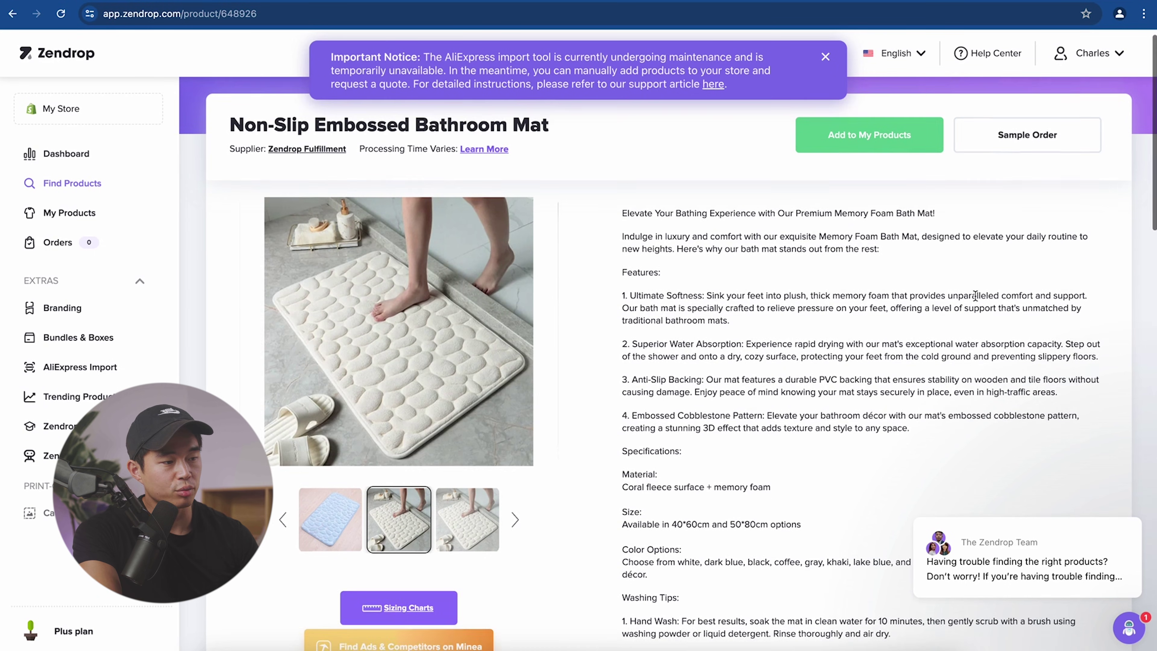
click(867, 136)
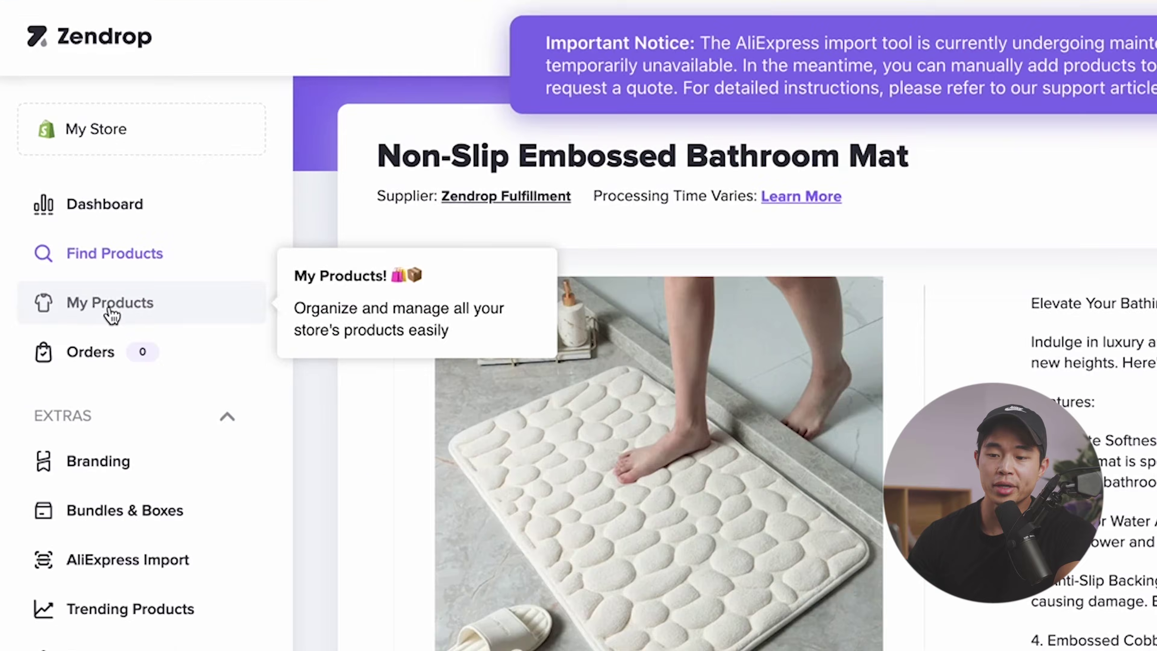
Review the bath mat's description, variants and images in My Products, then publish and confirm
click(109, 310)
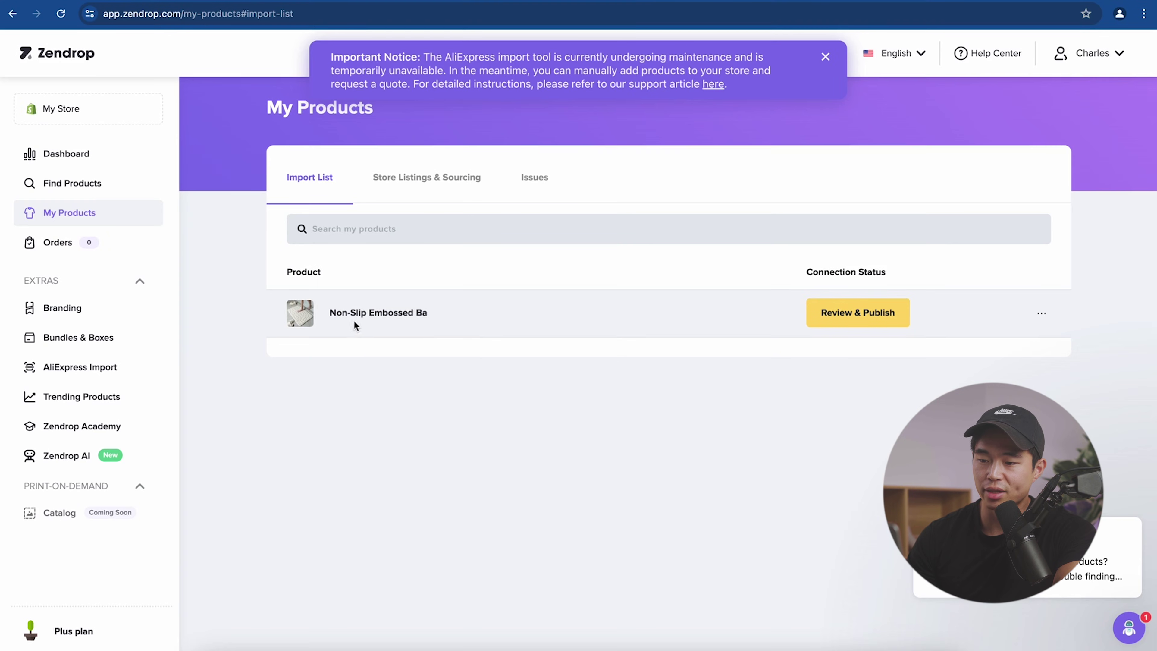
click(861, 304)
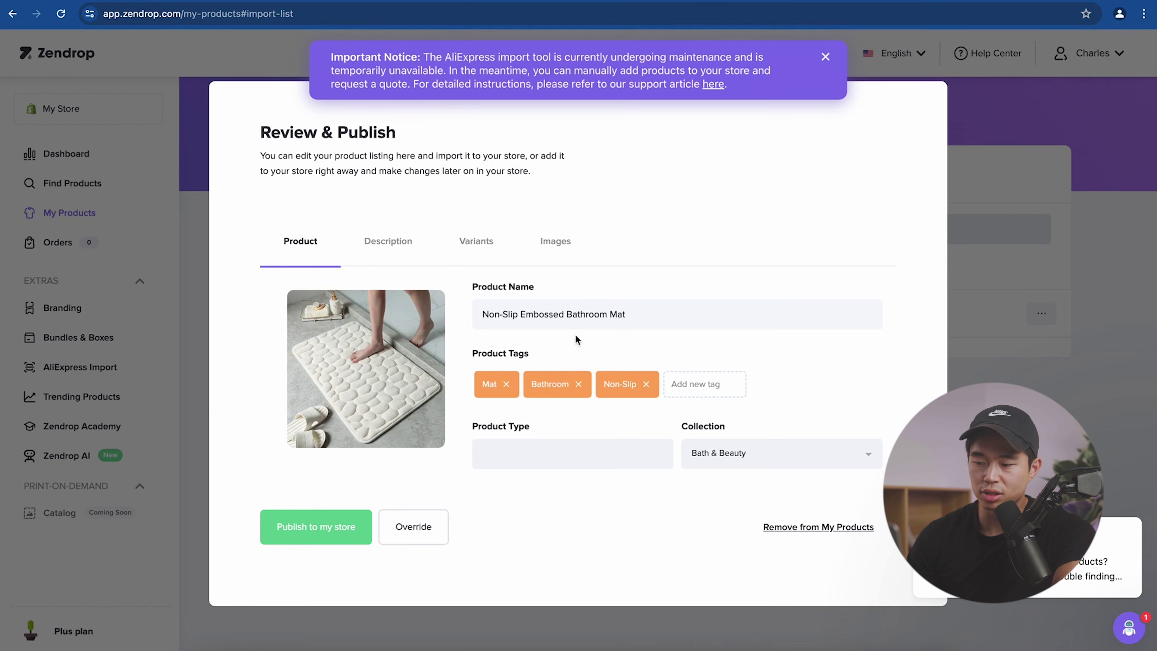
click(385, 242)
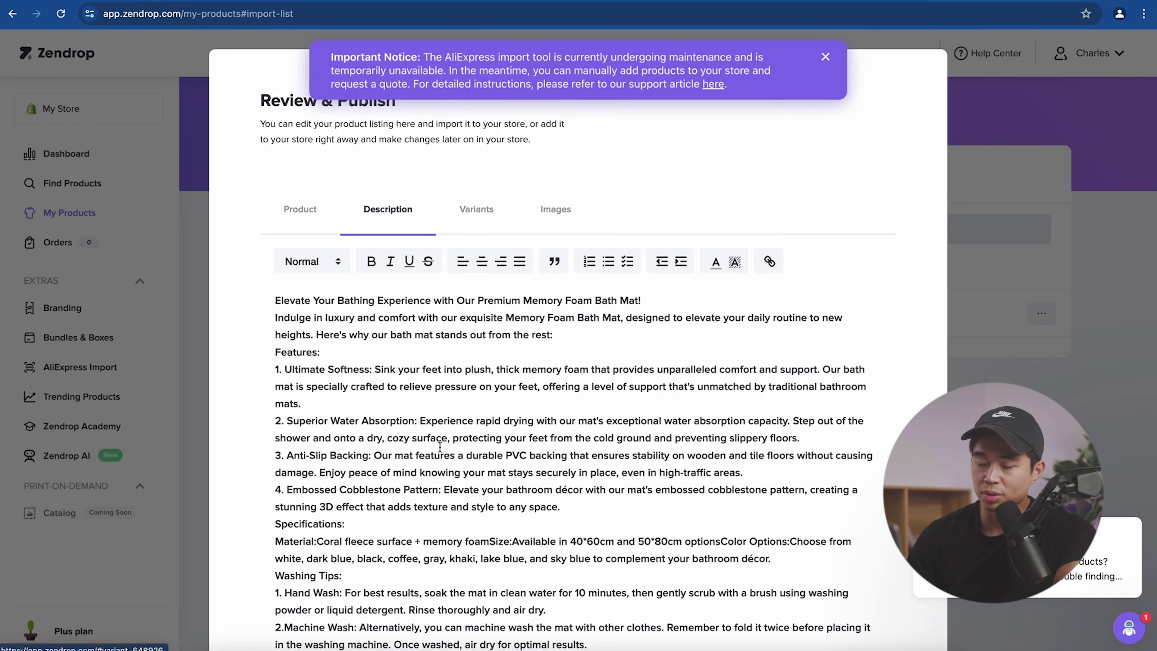
click(487, 206)
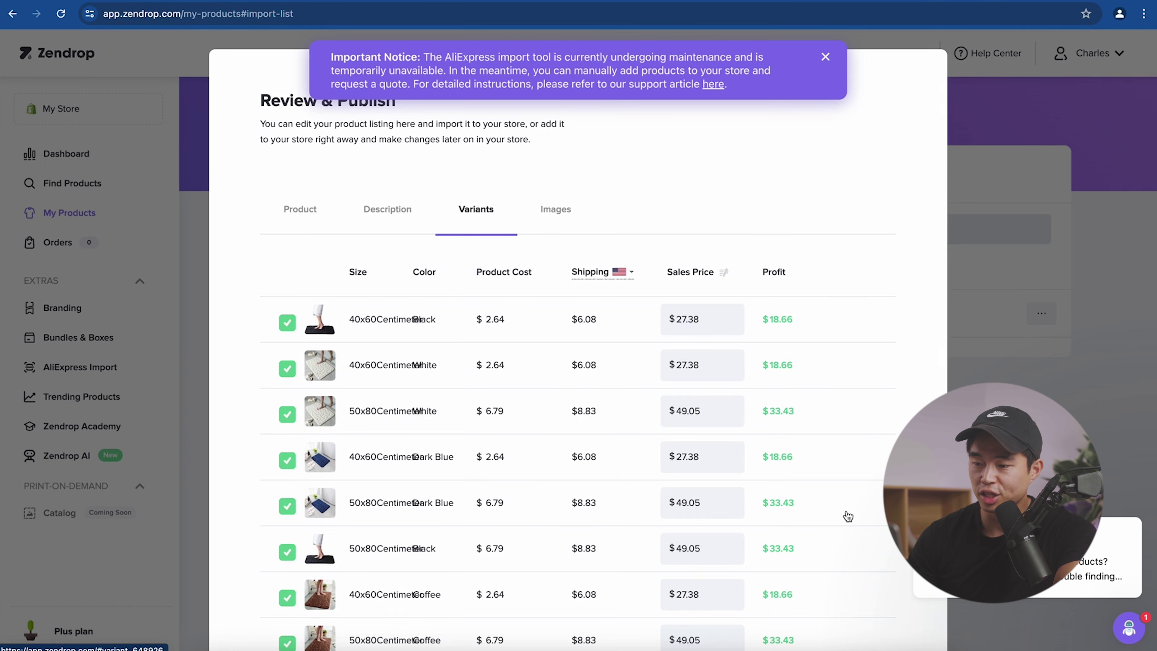
click(542, 212)
scroll(496, 401, down, 10)
scroll(497, 401, up, 10)
click(310, 214)
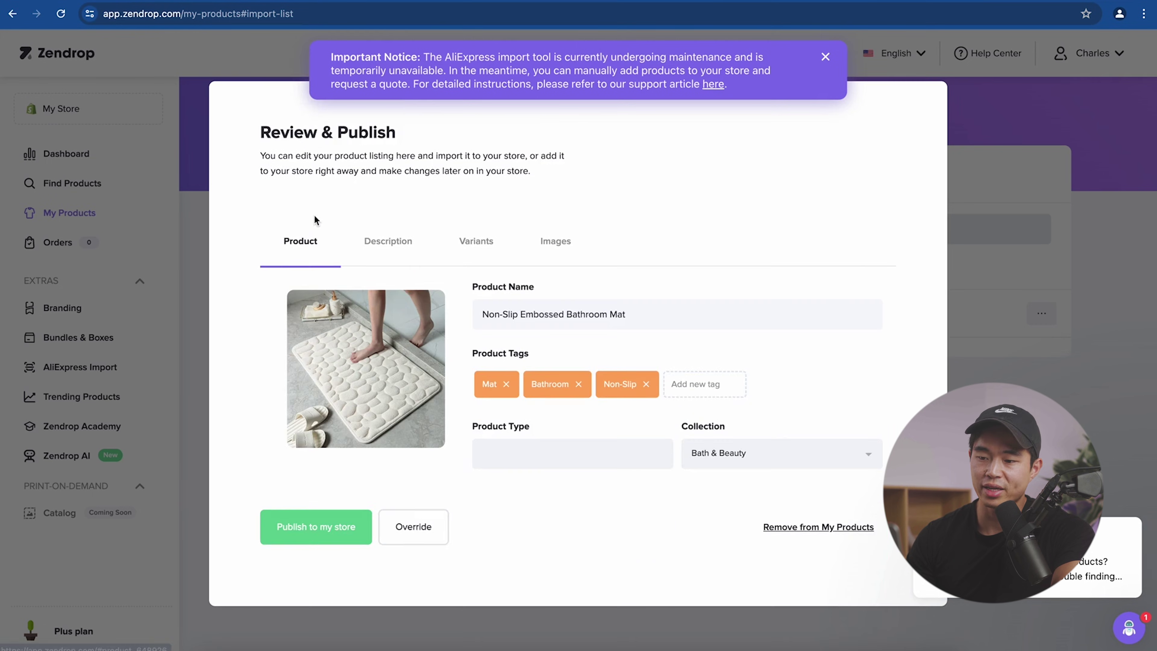
click(307, 531)
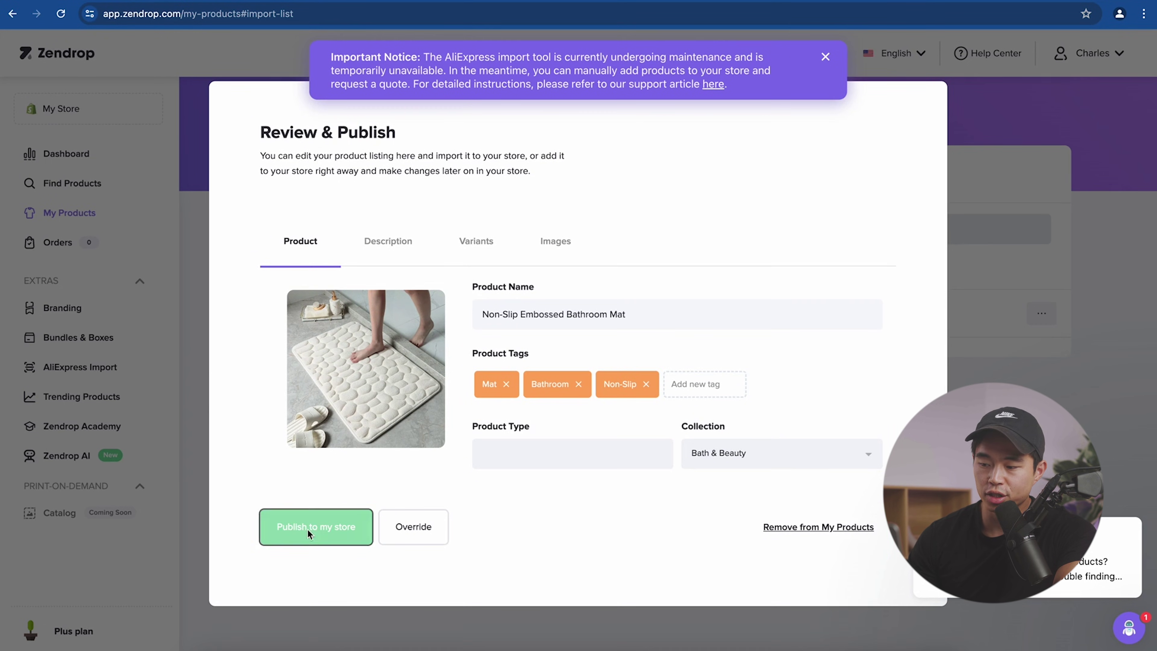
click(586, 410)
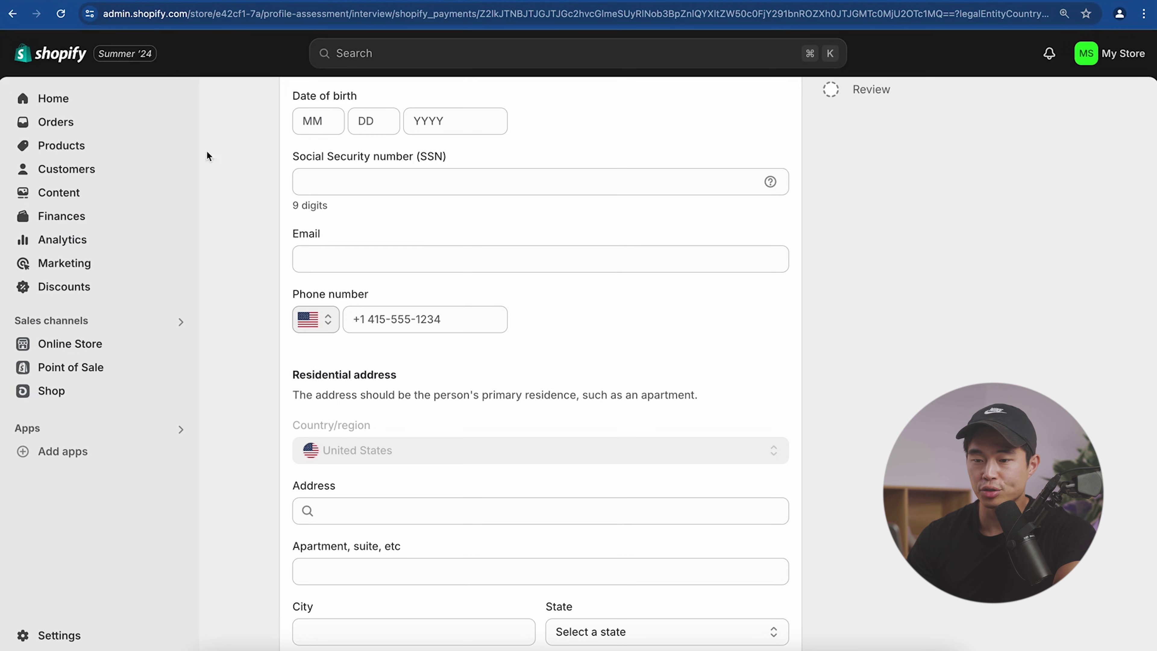
click(68, 146)
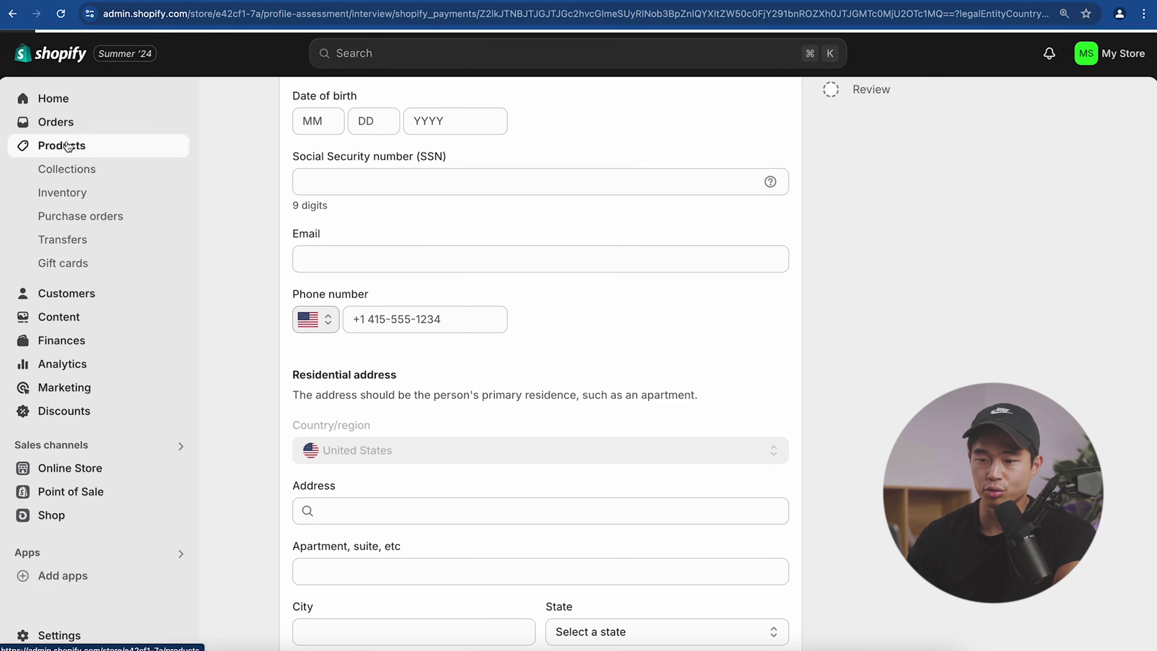
scroll(448, 535, down, 10)
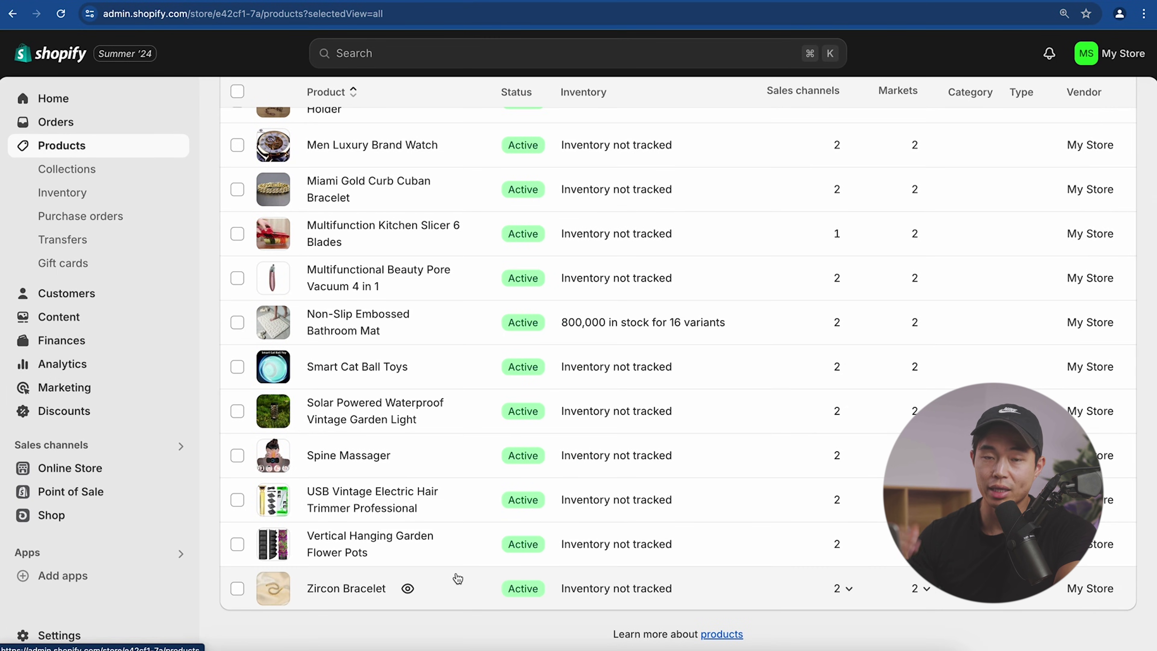
scroll(458, 578, up, 2)
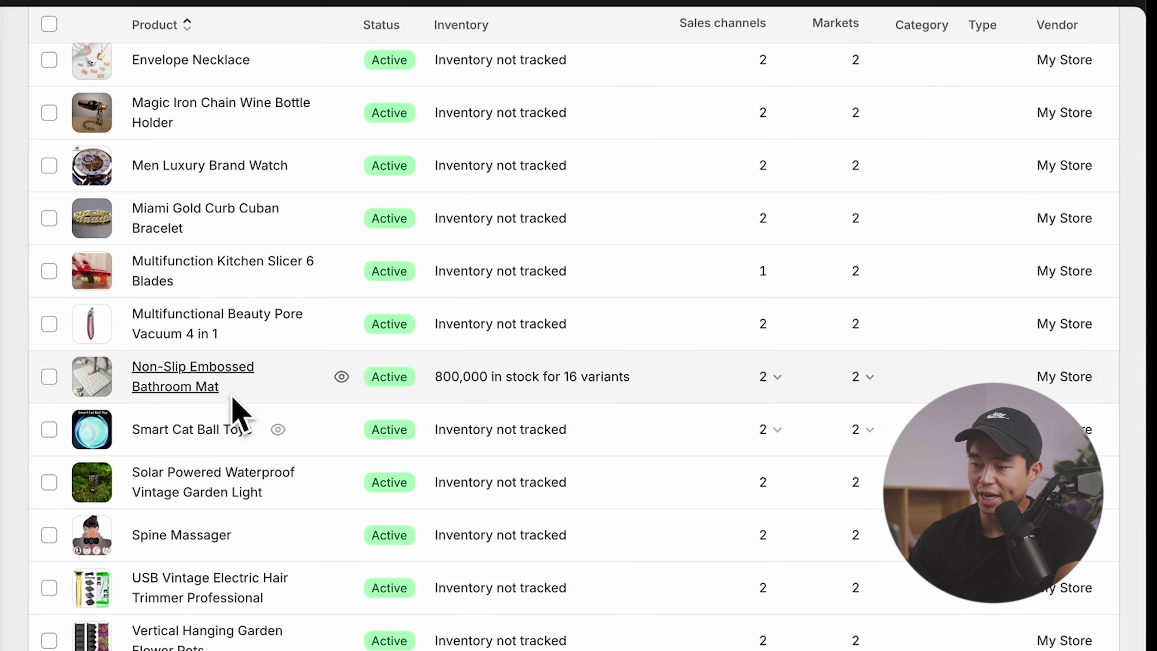
click(234, 398)
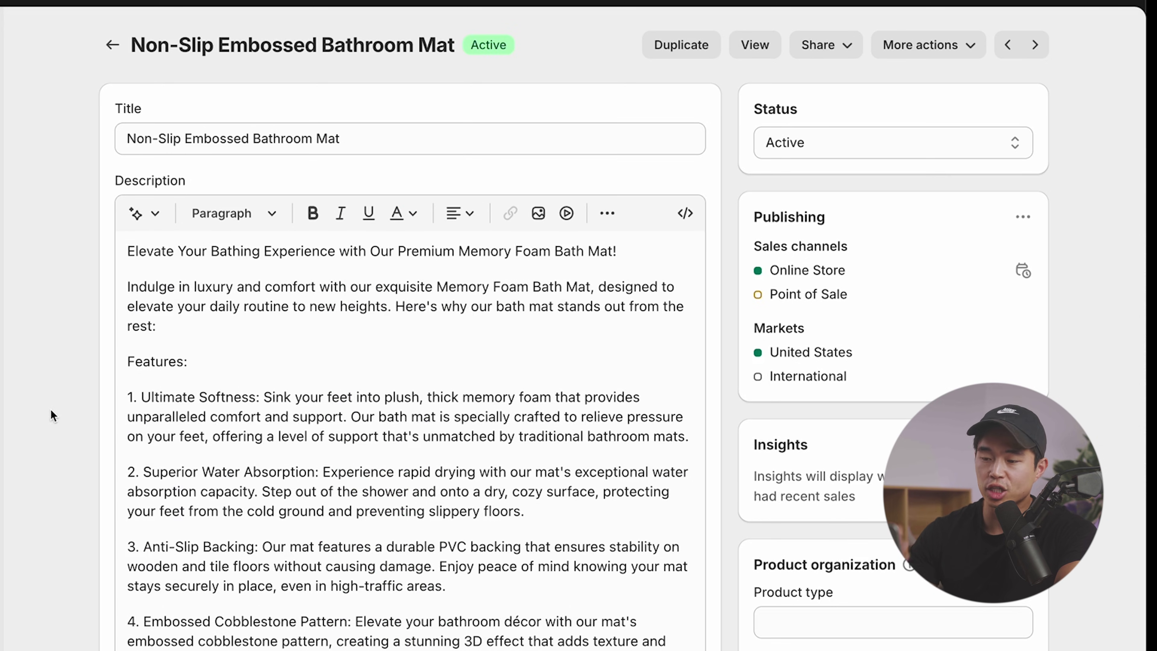
scroll(264, 346, down, 10)
scroll(105, 395, down, 20)
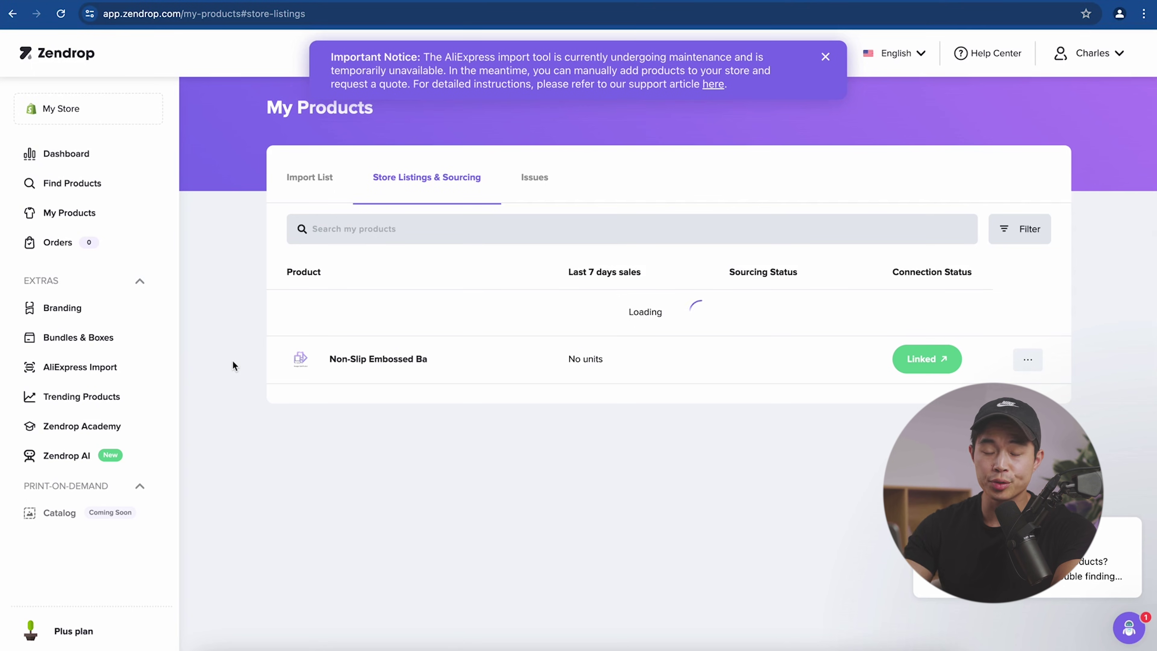
Filter Find Products to Ships from US, leaving categories and price range unchanged
click(86, 190)
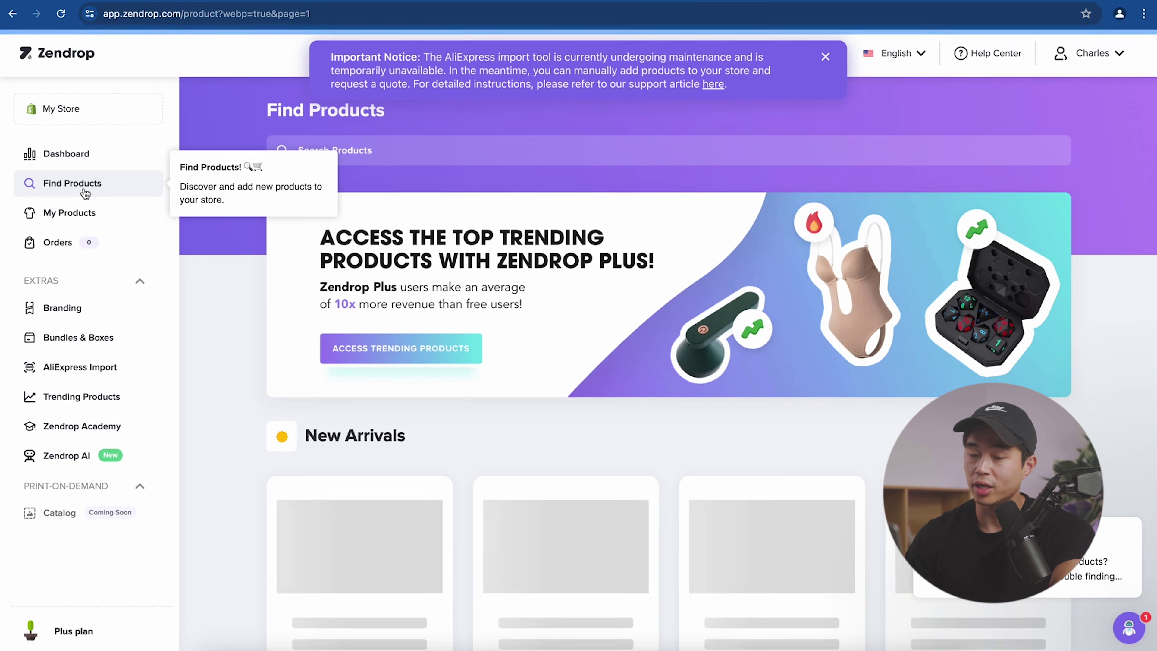
scroll(575, 224, down, 5)
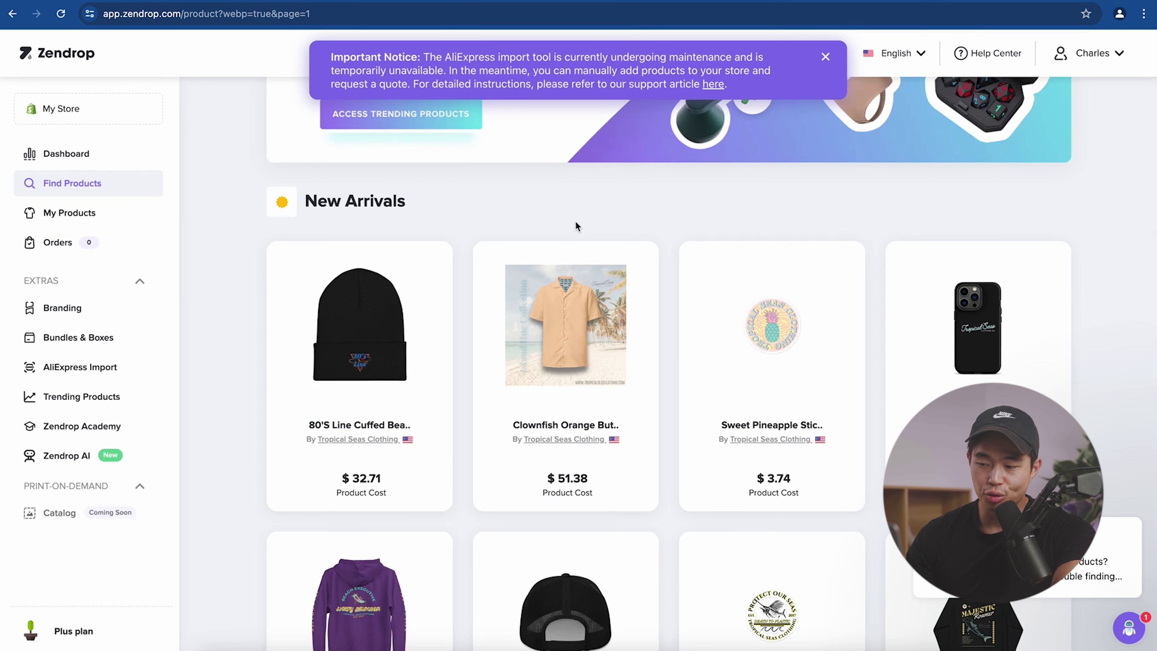
scroll(575, 226, down, 3)
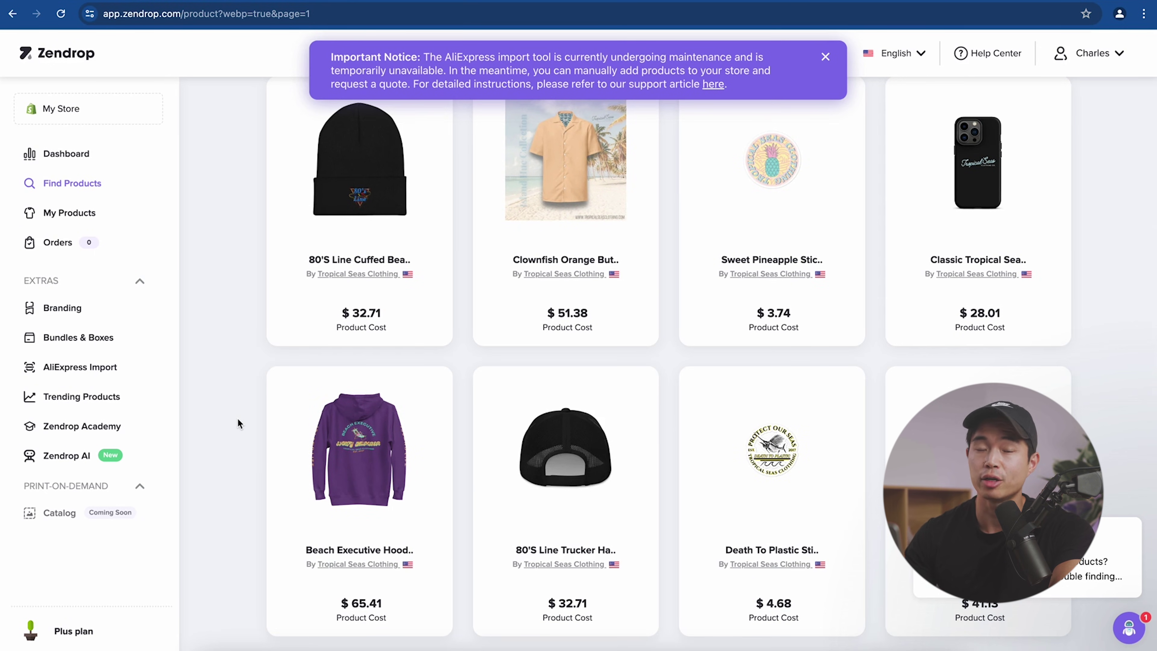
scroll(641, 206, up, 7)
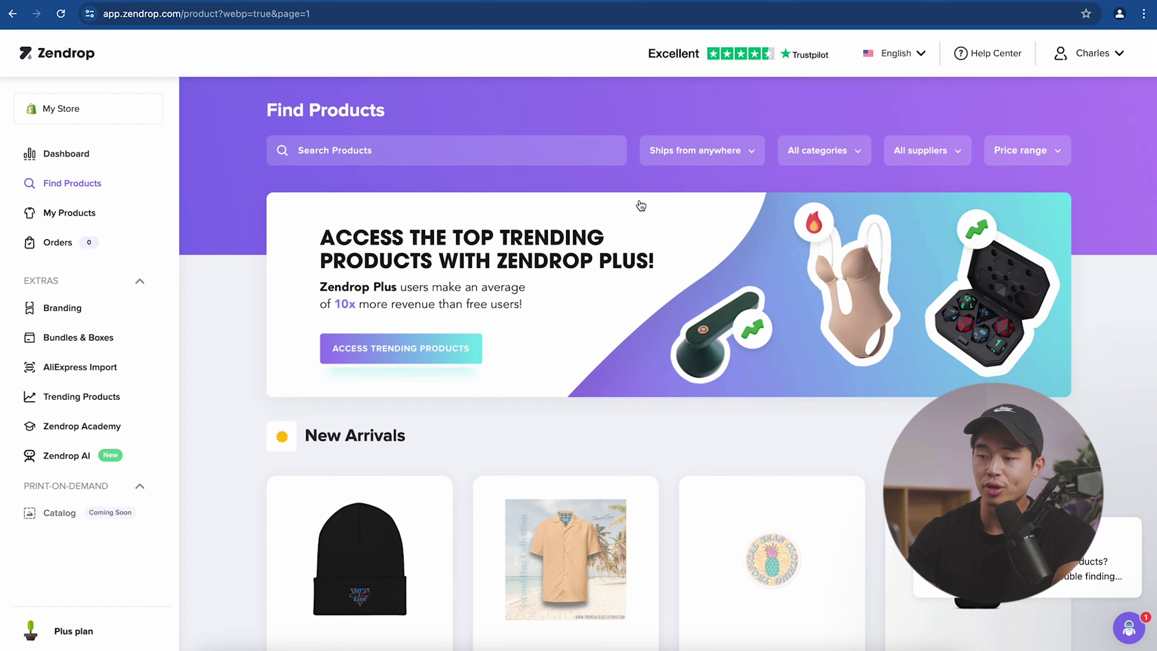
click(720, 146)
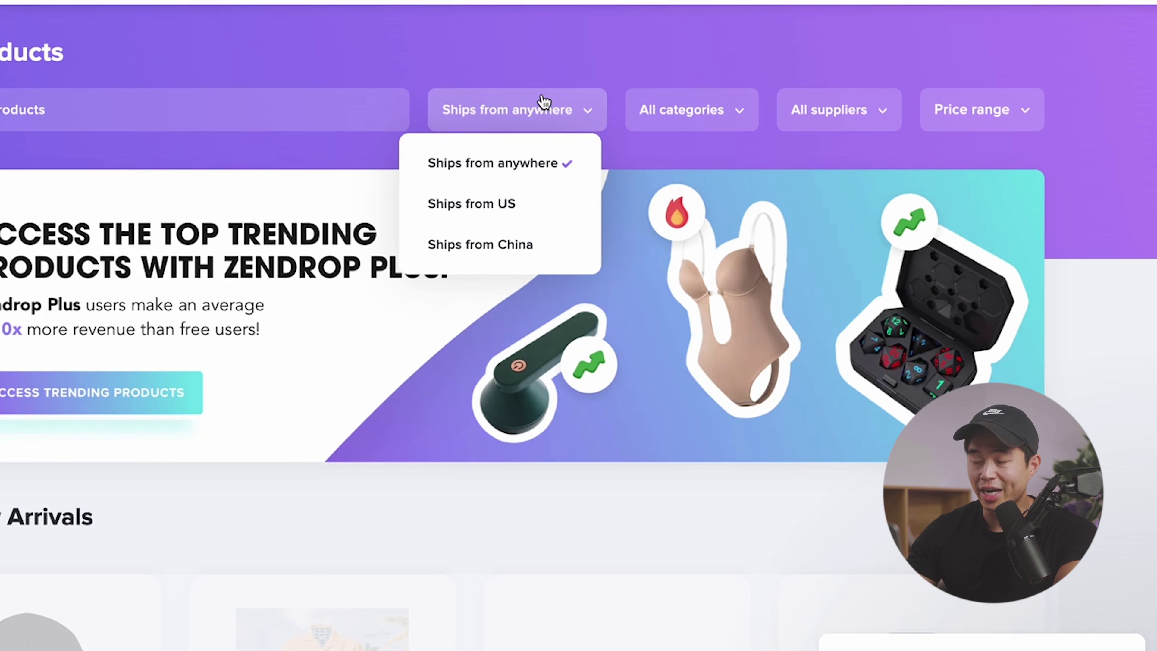
click(537, 214)
click(728, 120)
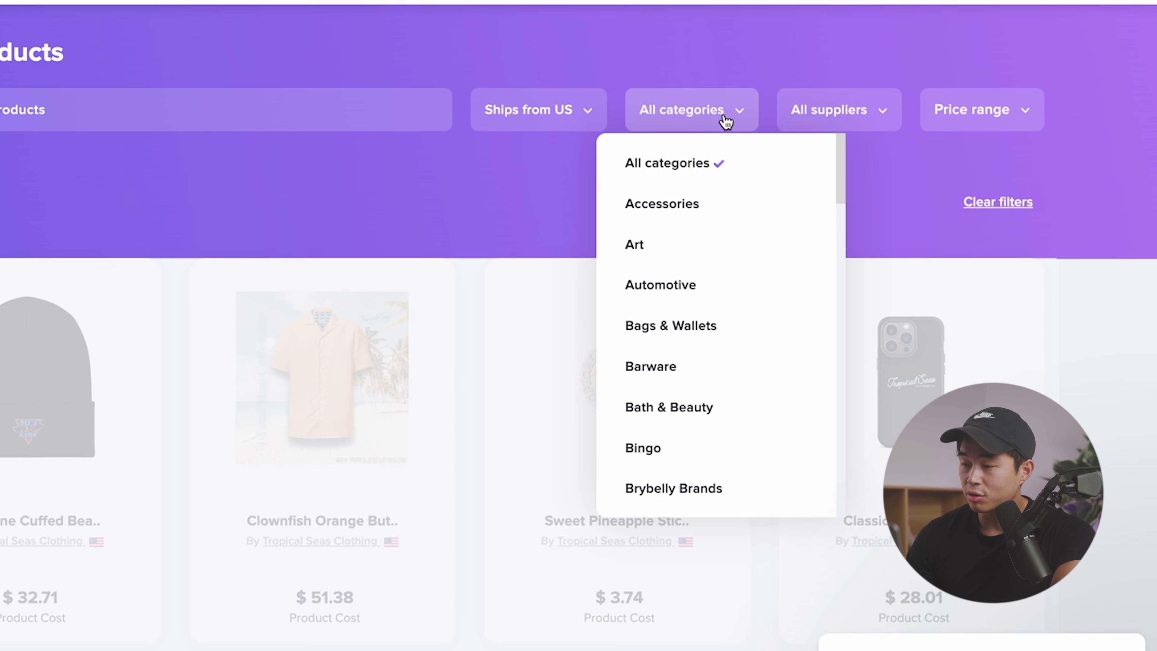
click(1002, 111)
click(661, 181)
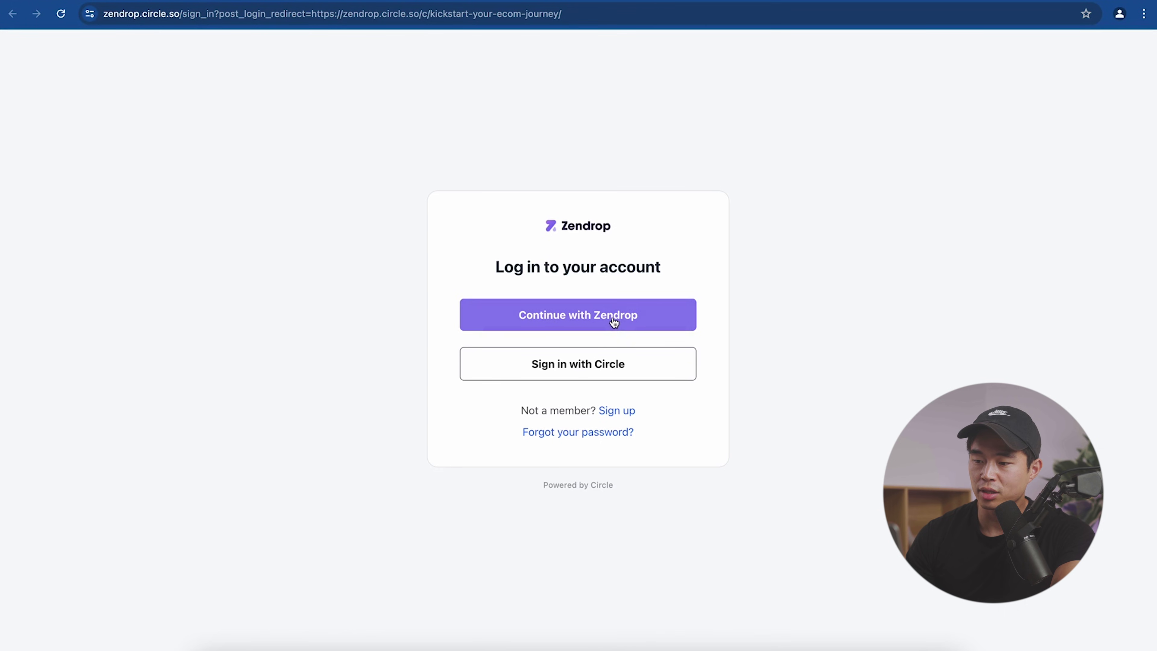
Log in to Zendrop Community with the Zendrop account, authorize it, and browse the Branding and Scaling course
click(614, 322)
click(528, 212)
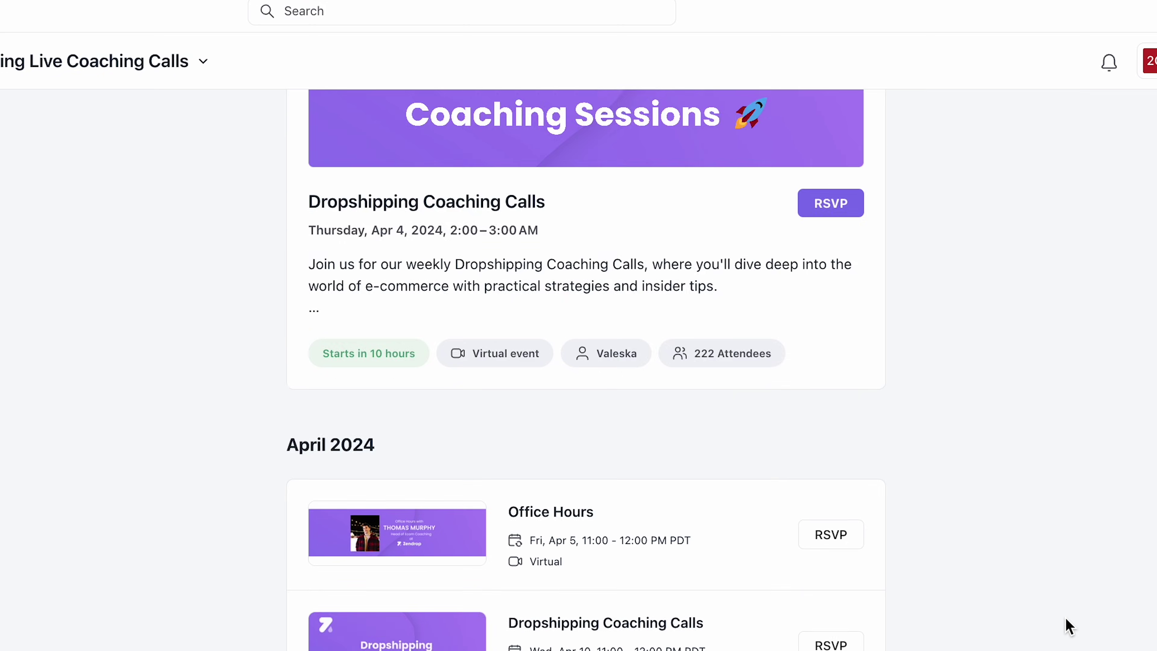
scroll(1067, 625, down, 10)
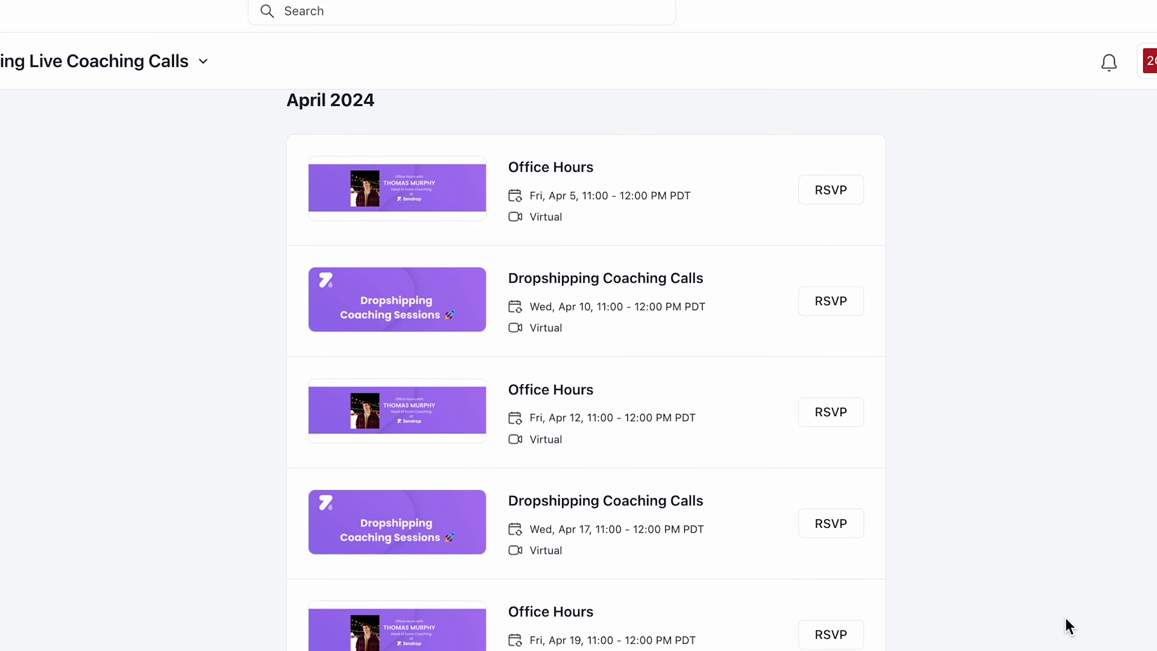
scroll(1066, 627, down, 4)
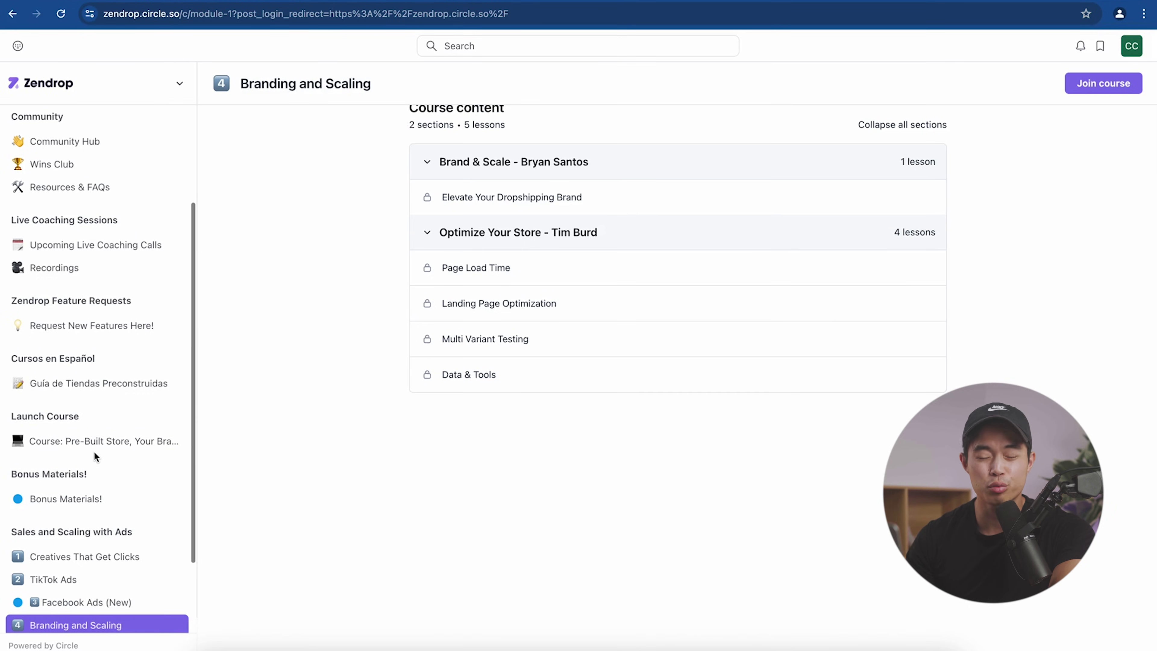
scroll(94, 452, down, 2)
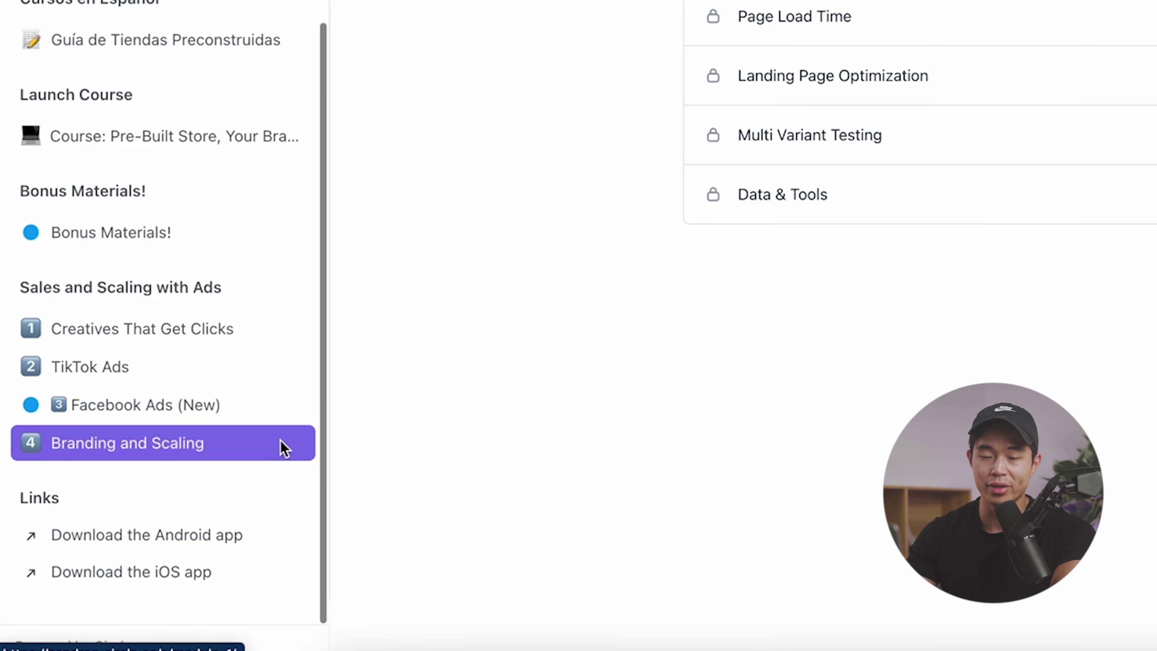
scroll(160, 192, up, 5)
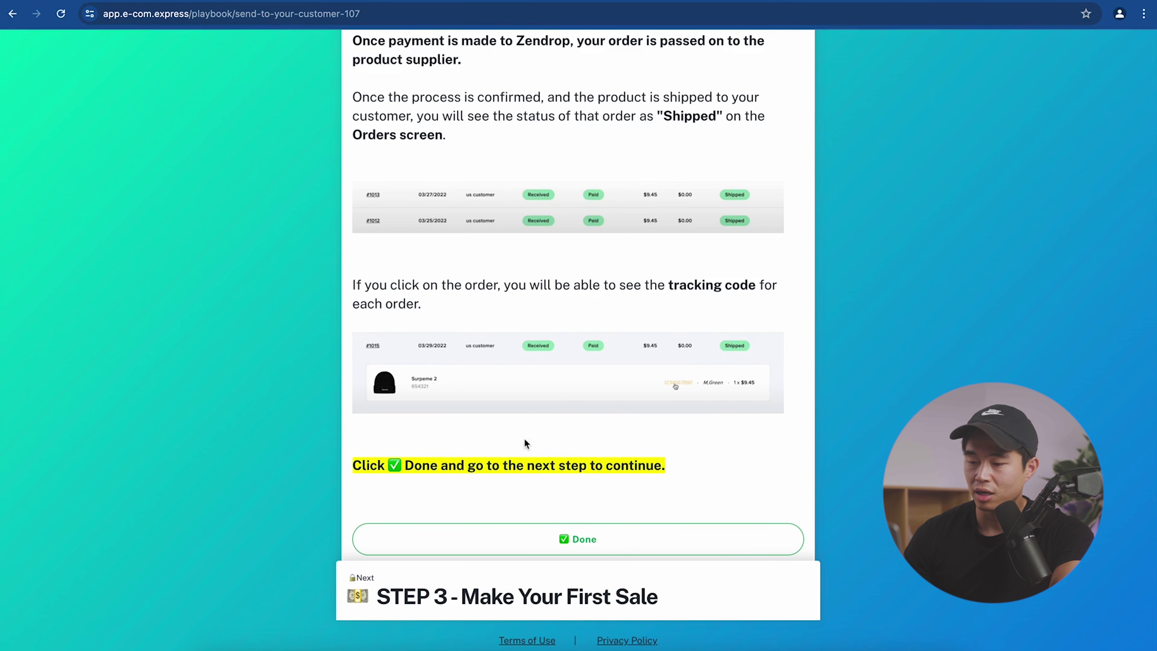
Mark the order-shipping step done and review STEP 3 - Make Your First Sale
click(576, 534)
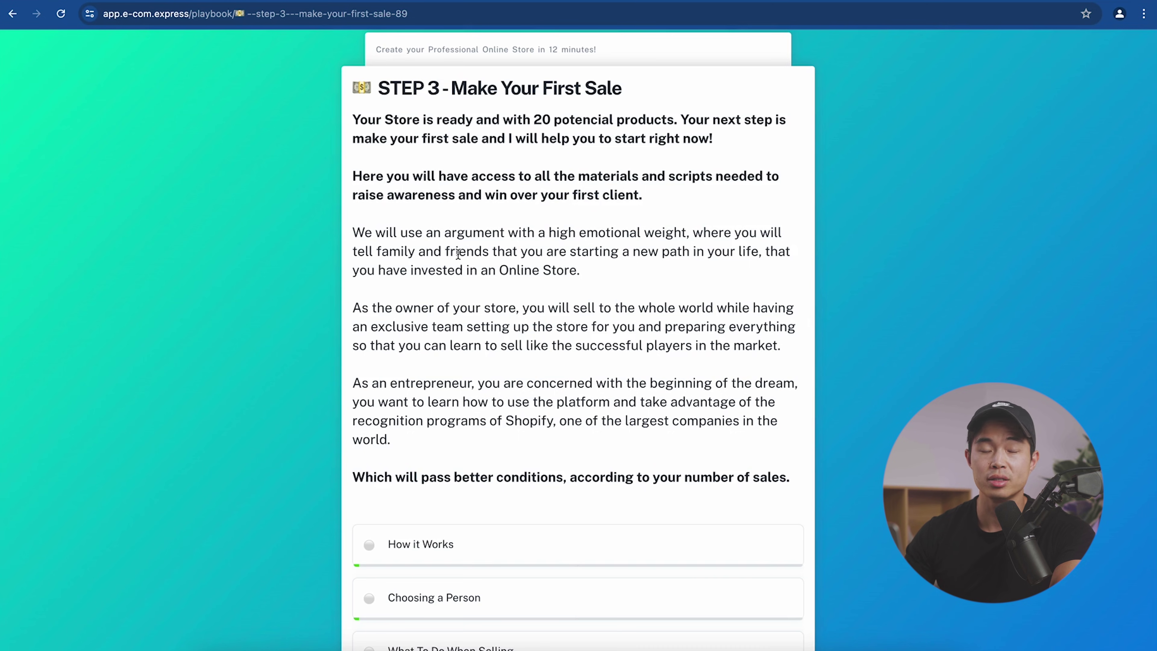
scroll(582, 334, down, 4)
scroll(581, 335, up, 6)
scroll(581, 334, down, 6)
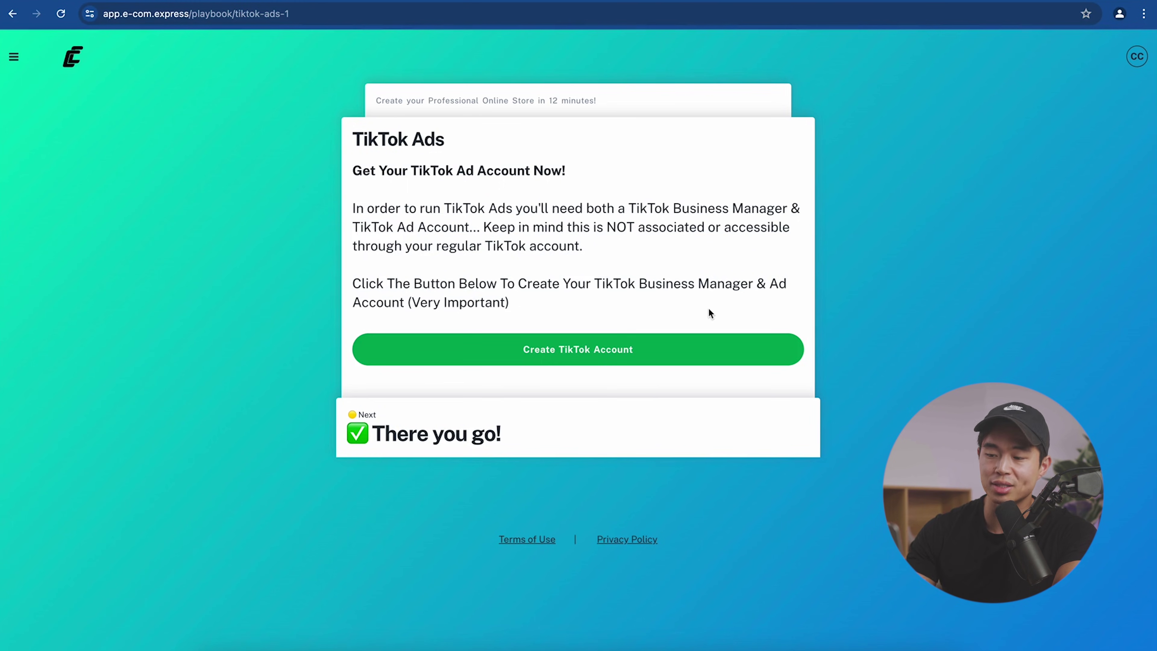
Start creating a TikTok Business account from the Create TikTok Account link
click(604, 350)
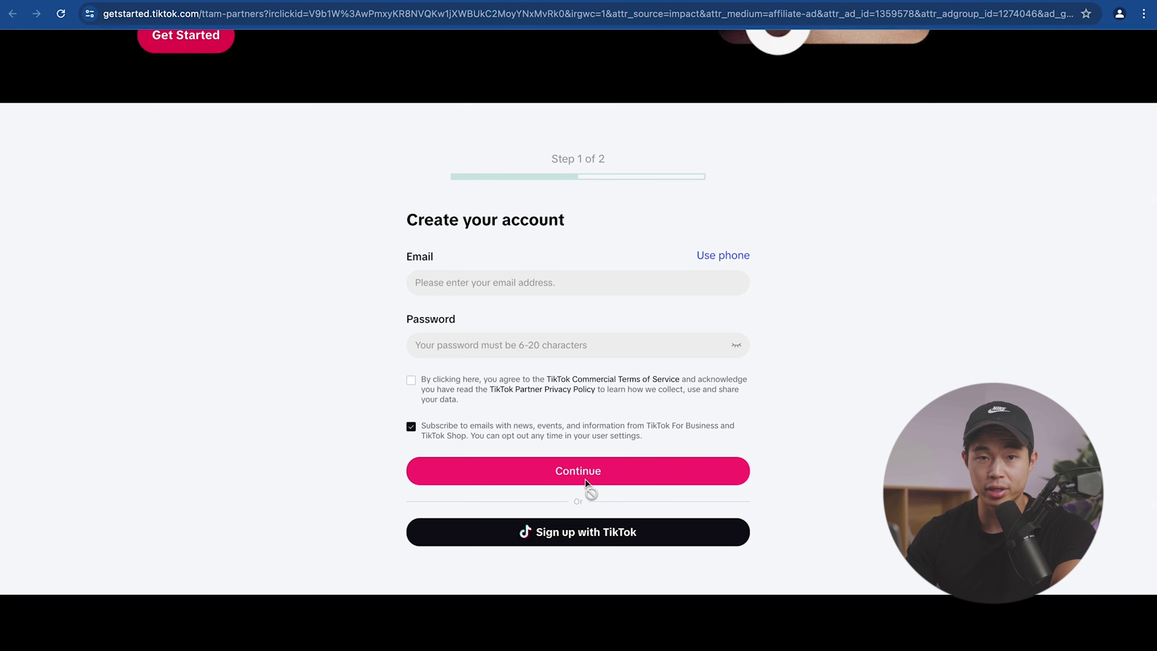
scroll(349, 129, up, 10)
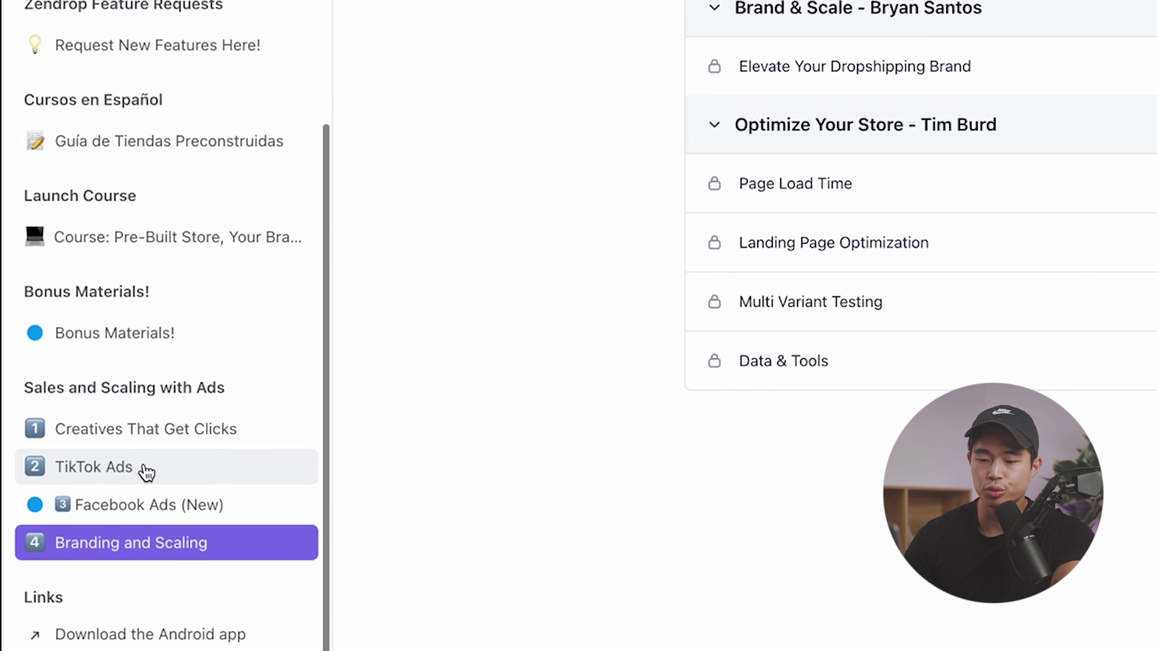
Switch the community course view to TikTok Ads under Sales and Scaling with Ads
click(147, 469)
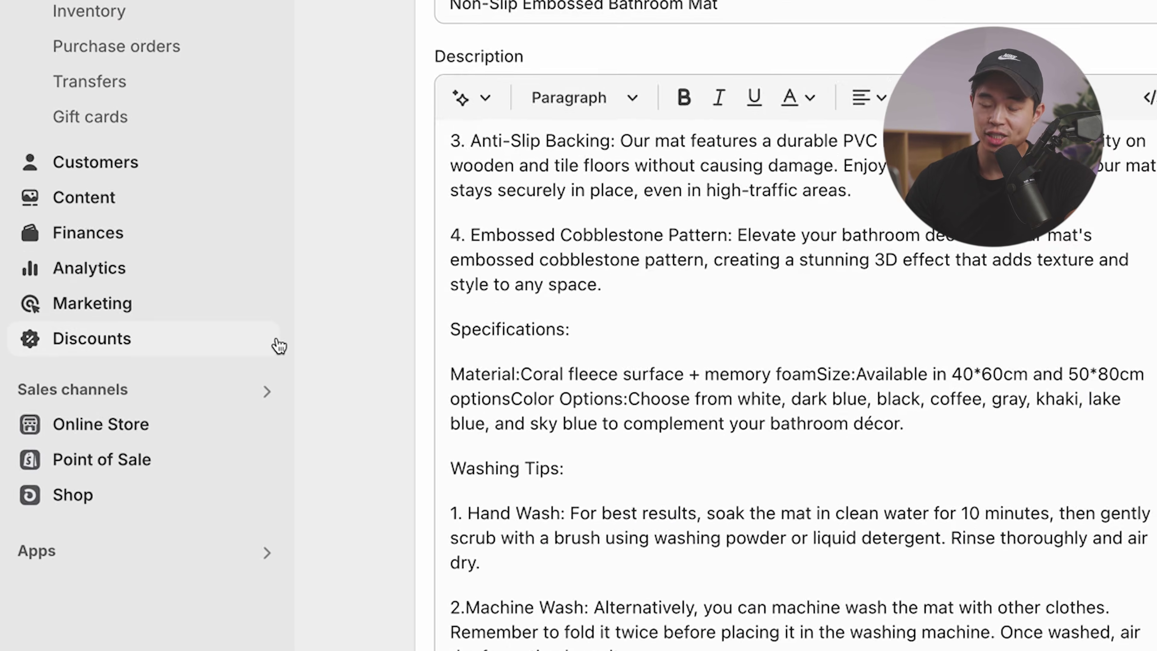
Open the e-com.express theme in the theme editor from Online Store
click(91, 469)
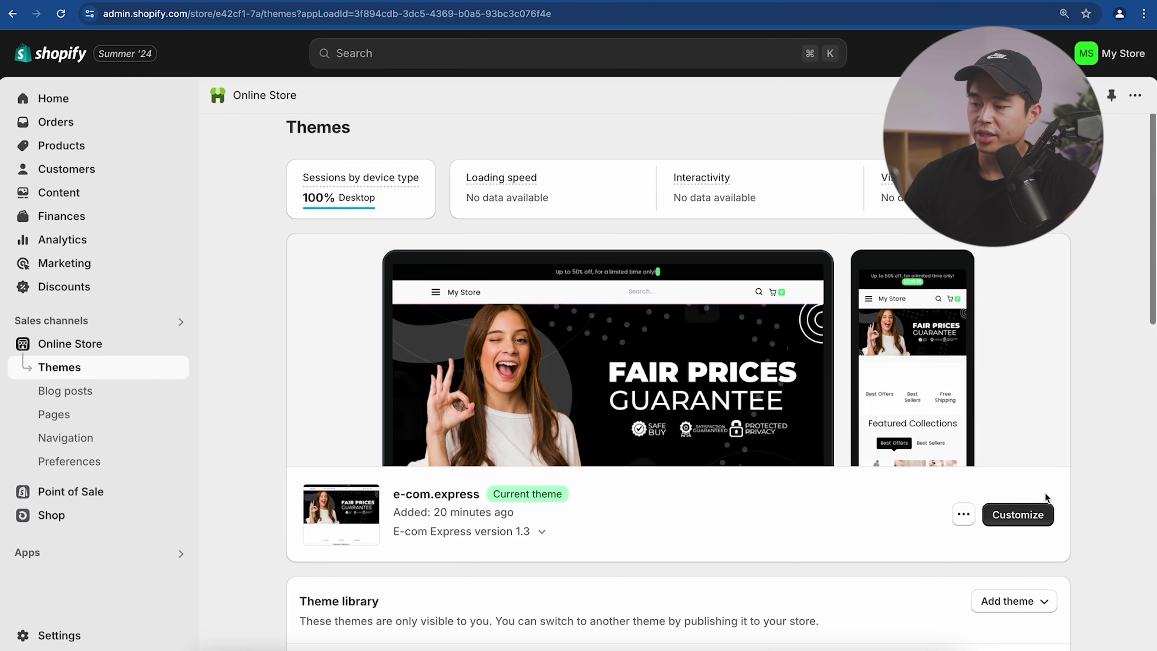
click(1020, 515)
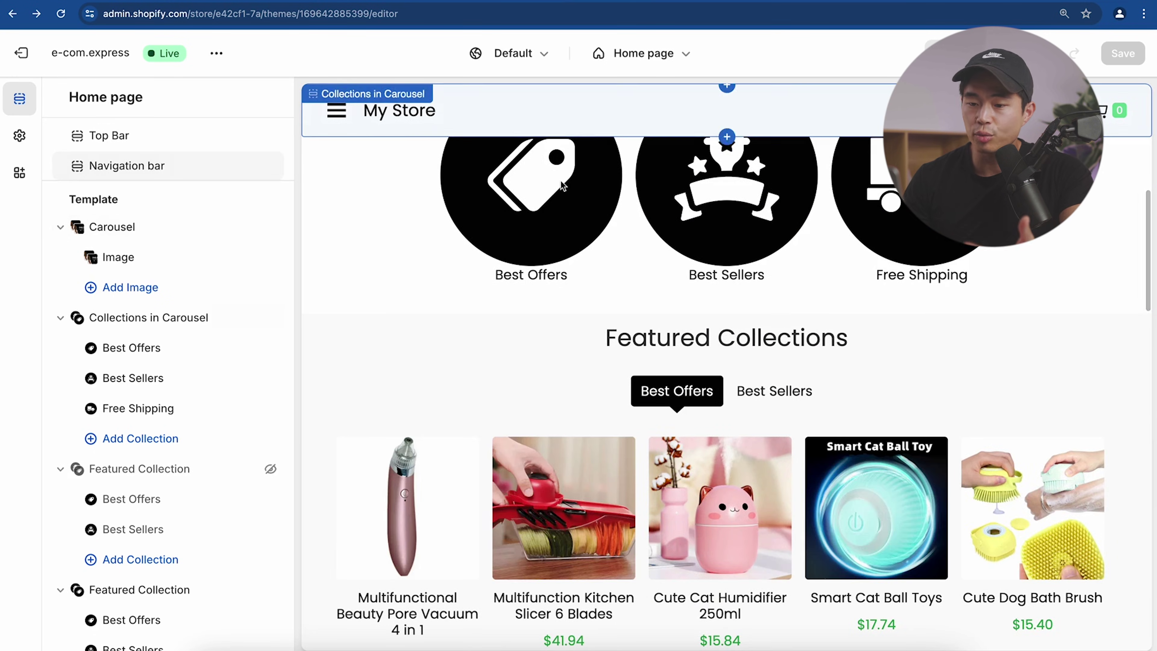
Add a Newsletter section and drag it up under Collections in Carousel
scroll(419, 277, up, 10)
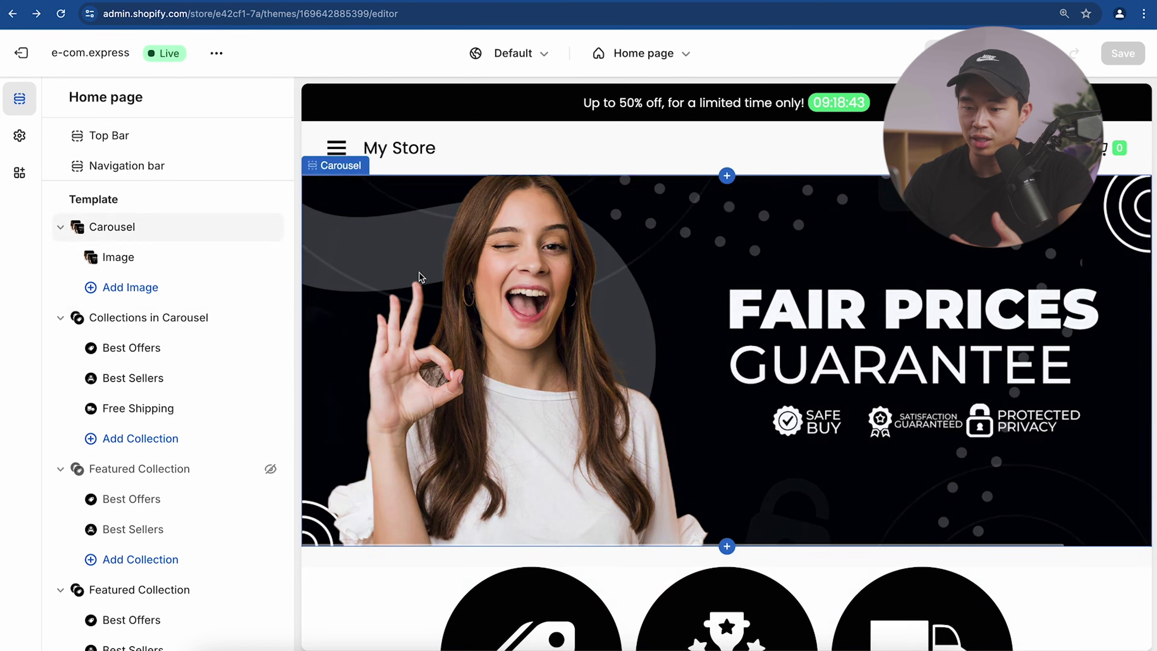
click(130, 266)
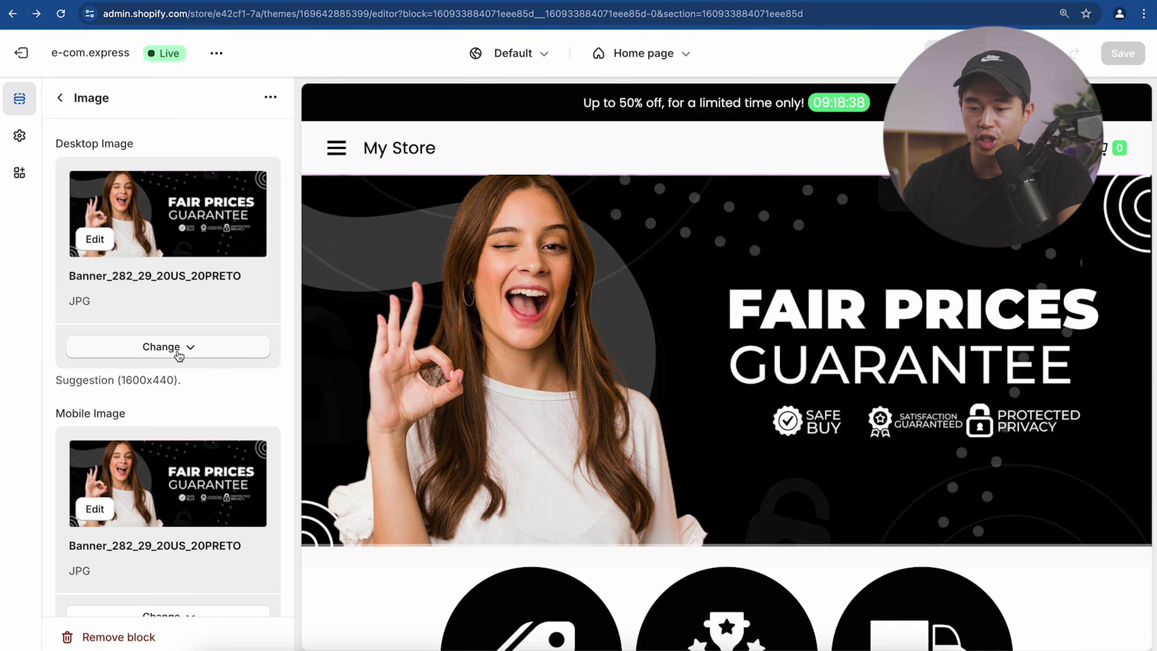
scroll(841, 406, down, 5)
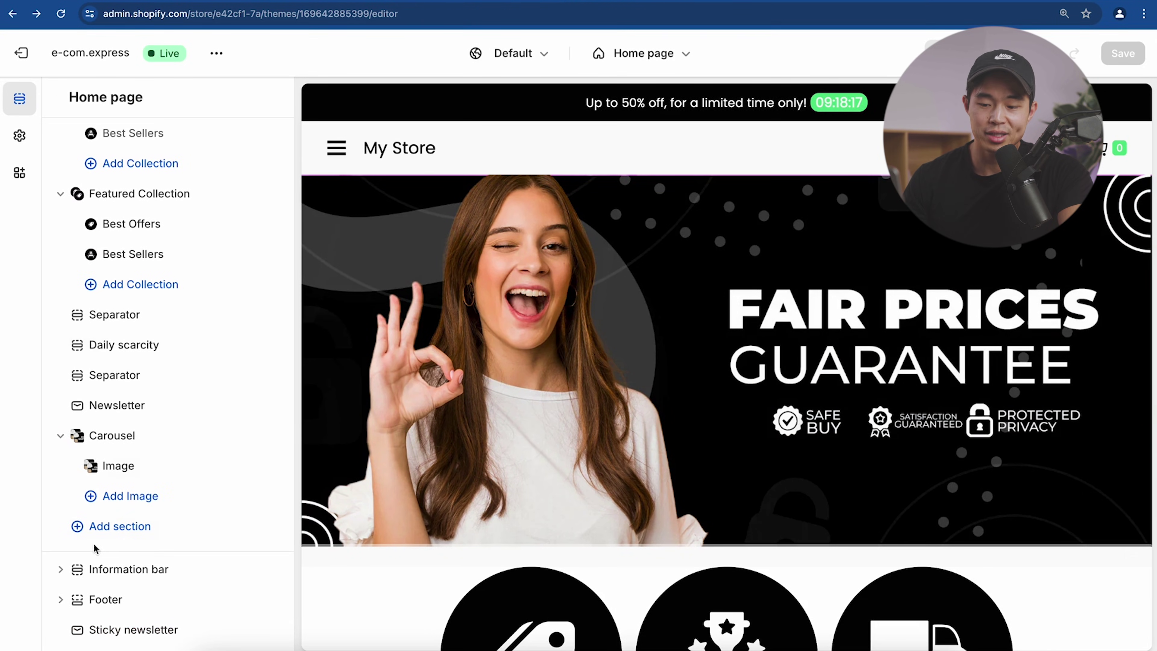
click(131, 529)
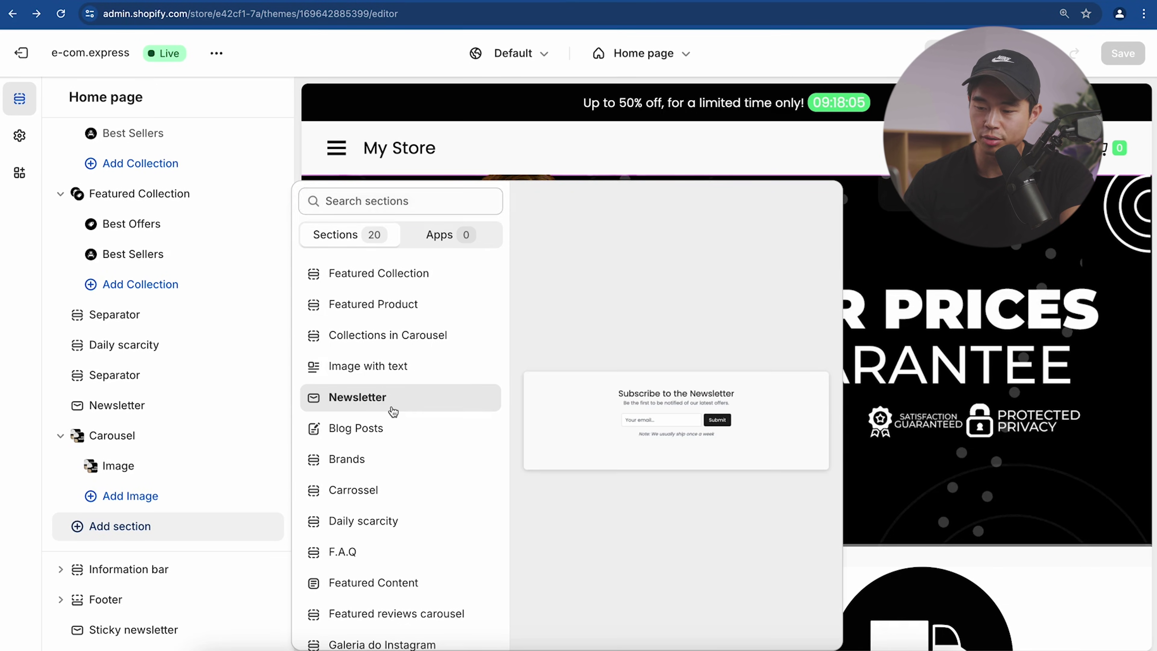
click(393, 398)
triple_click(139, 171)
triple_click(143, 299)
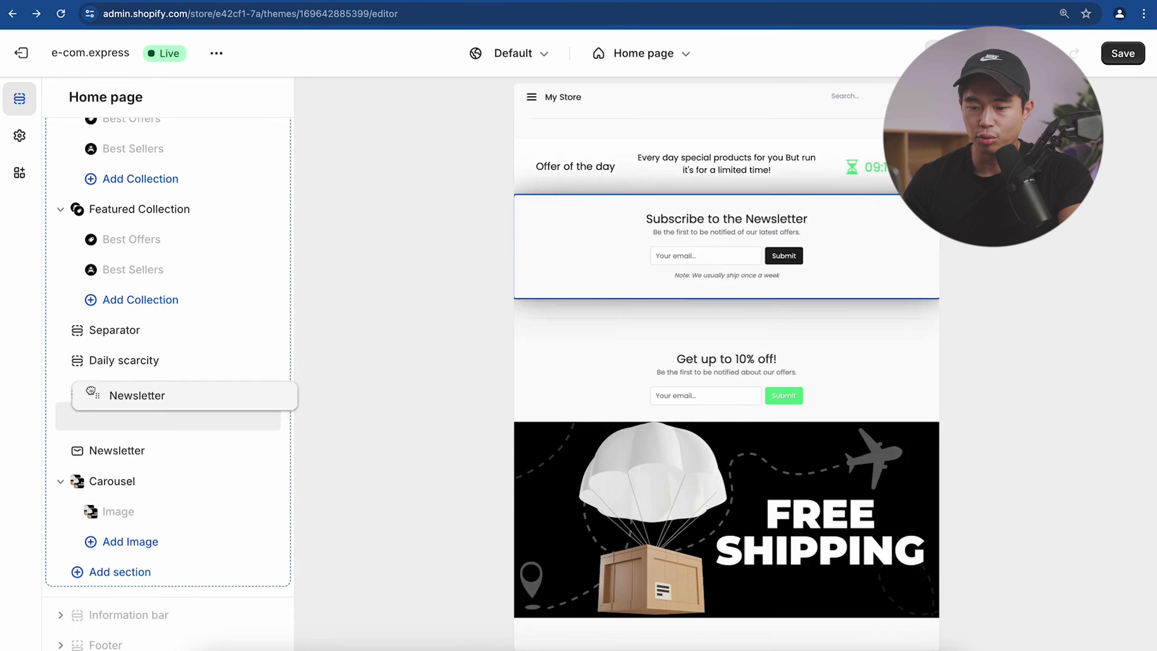
drag(88, 393, 77, 242)
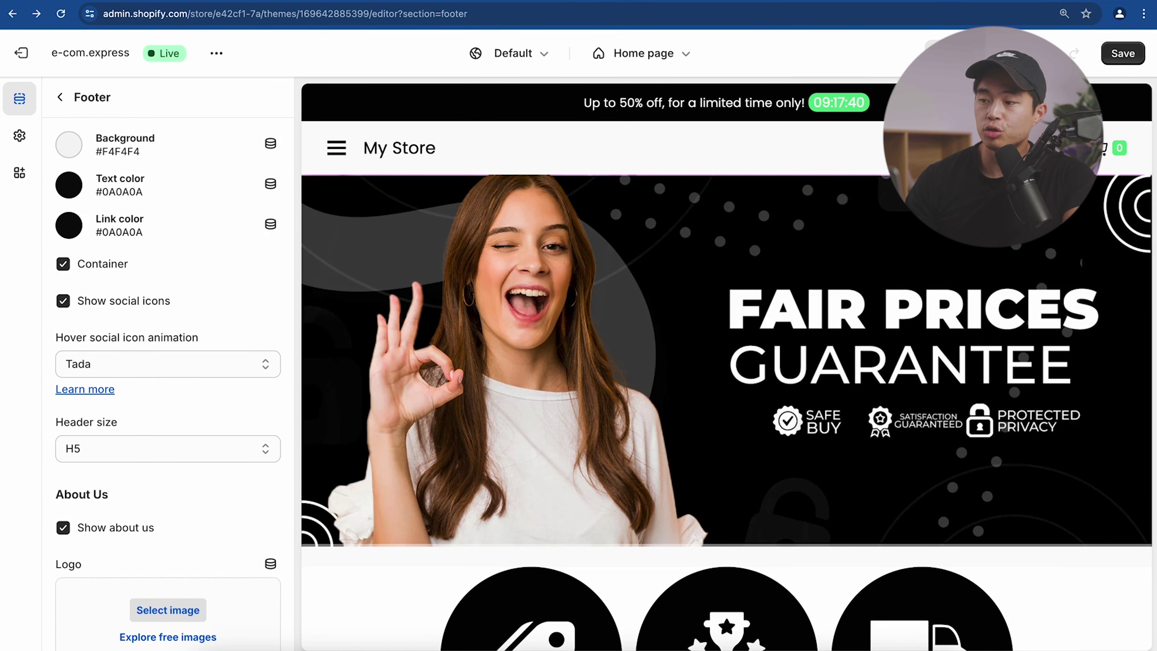
Check the home page in mobile preview and glance at Theme settings
click(933, 53)
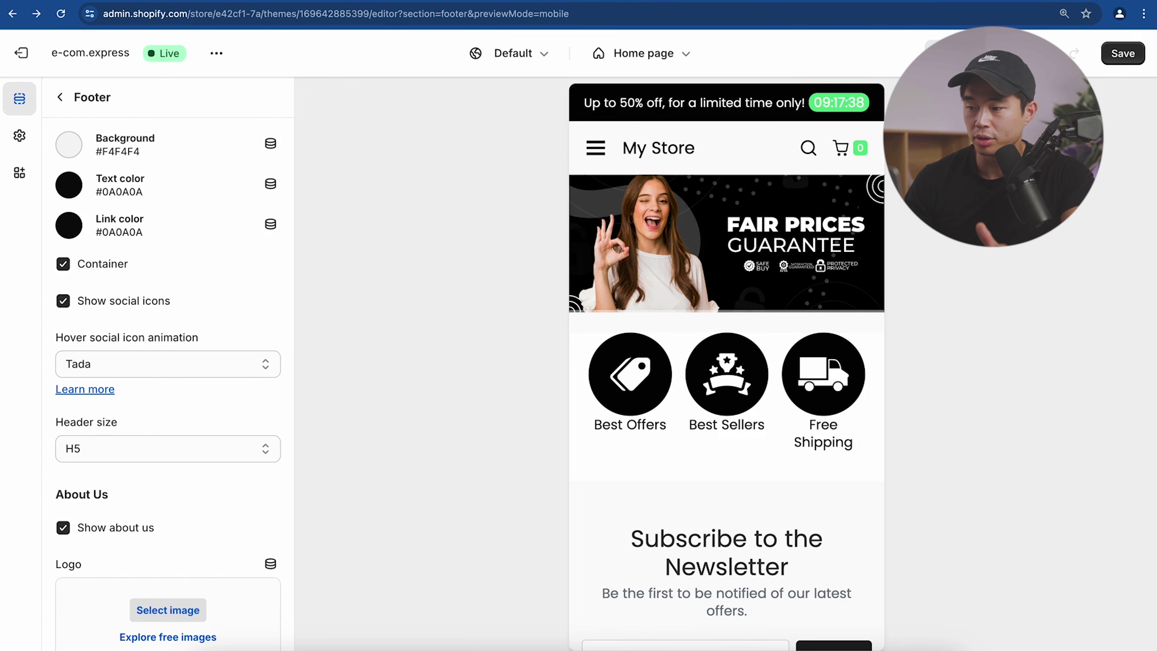
scroll(796, 476, down, 4)
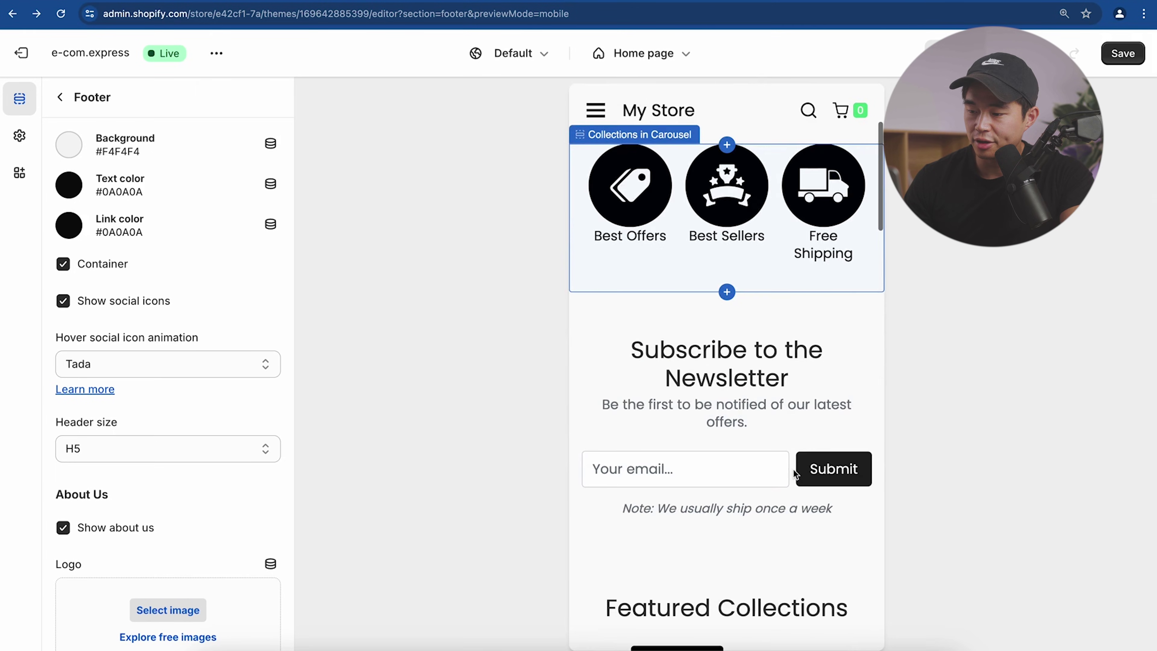
click(19, 136)
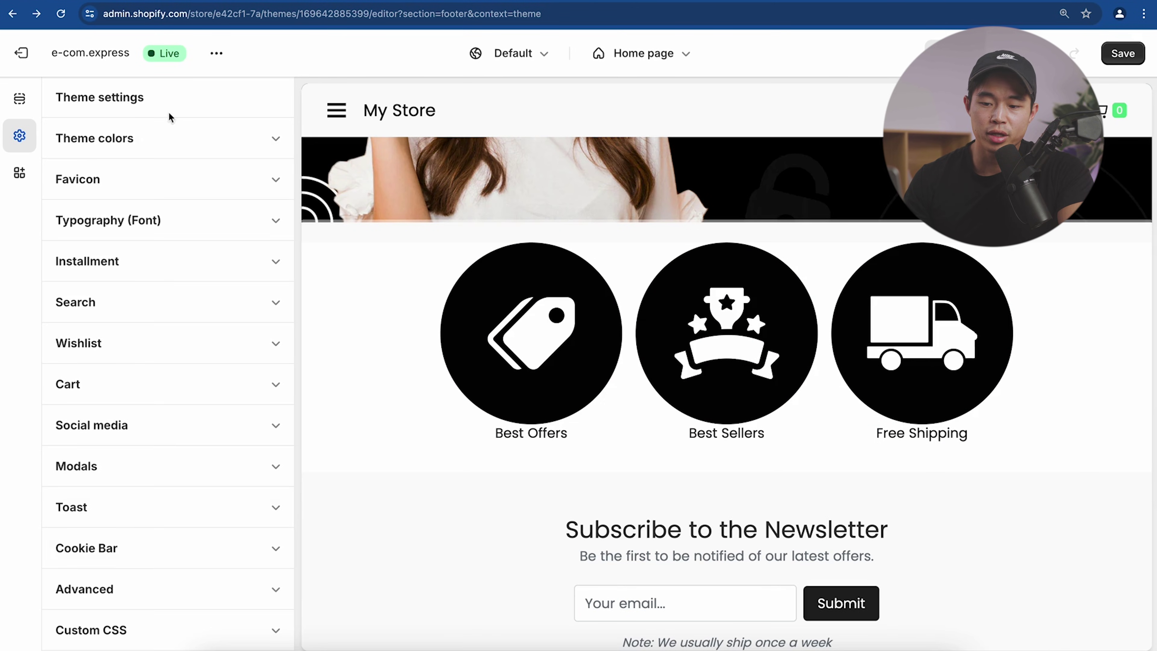
click(19, 98)
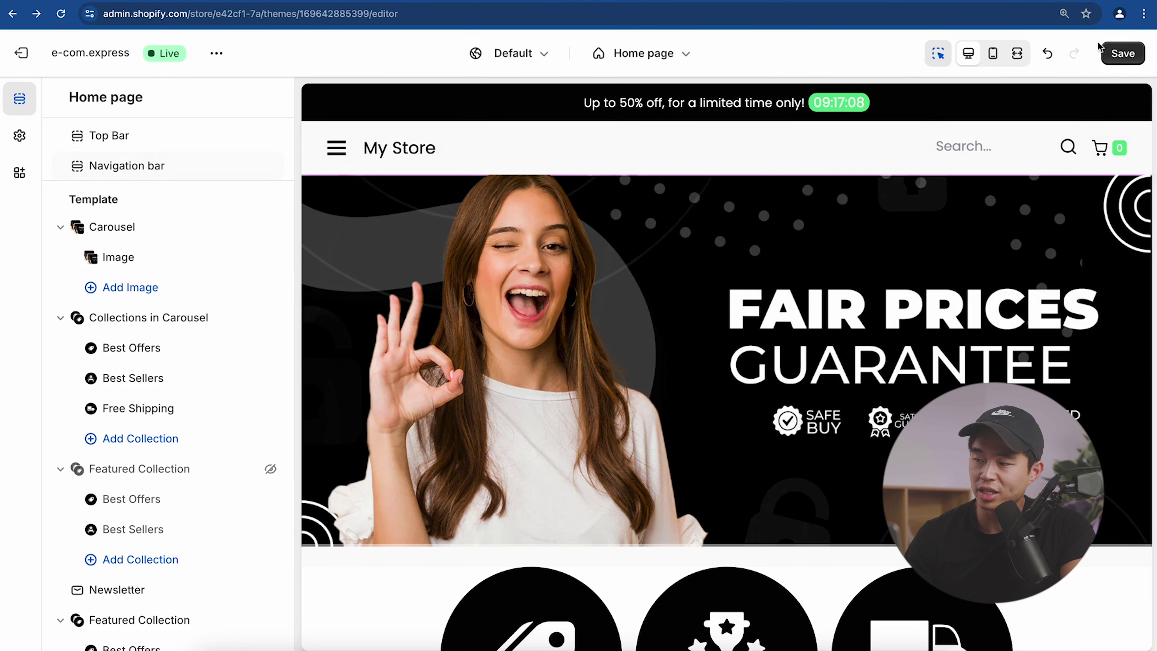
Save the theme edits, then go to Online Store Pages and Navigation
click(1106, 55)
click(21, 52)
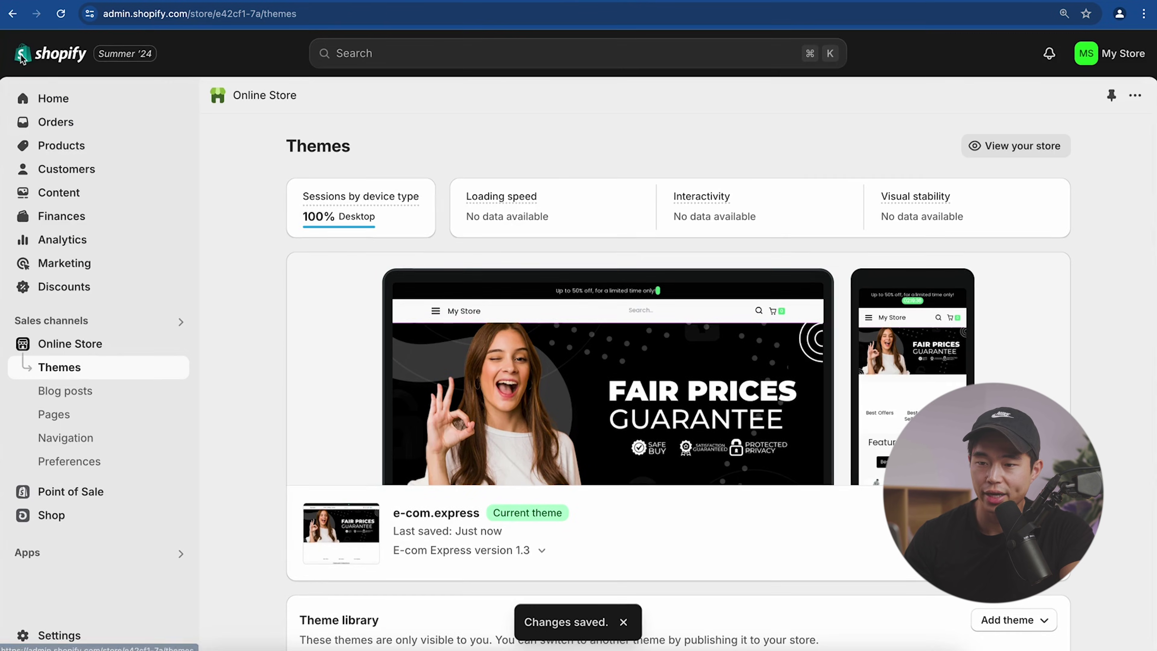
click(82, 424)
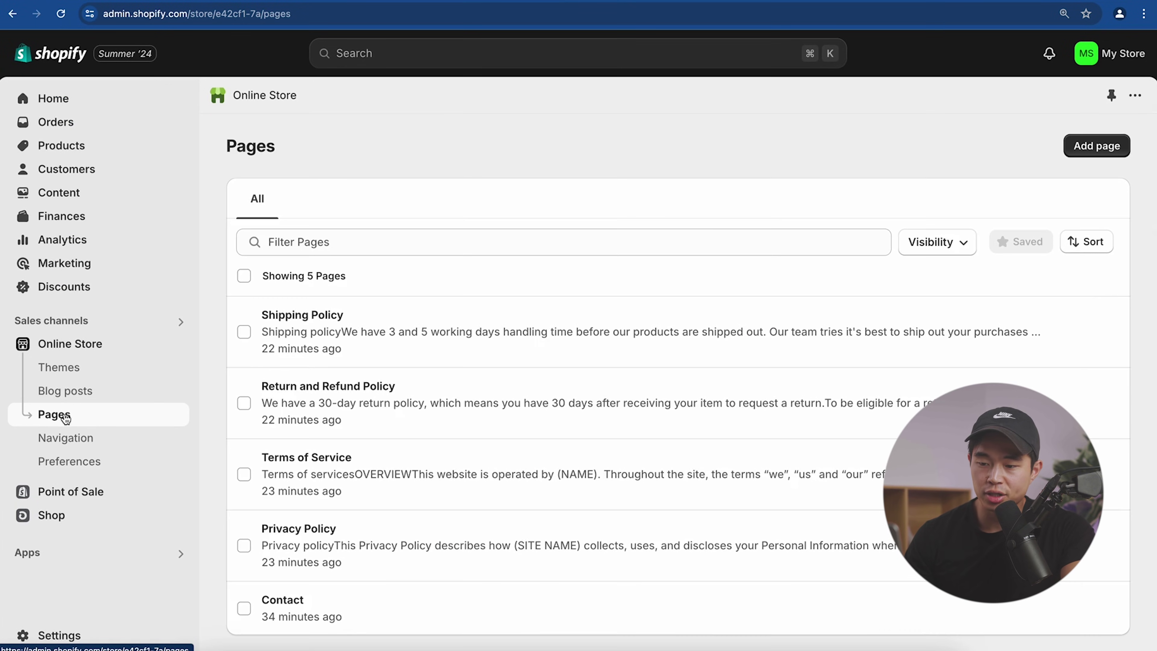
click(89, 444)
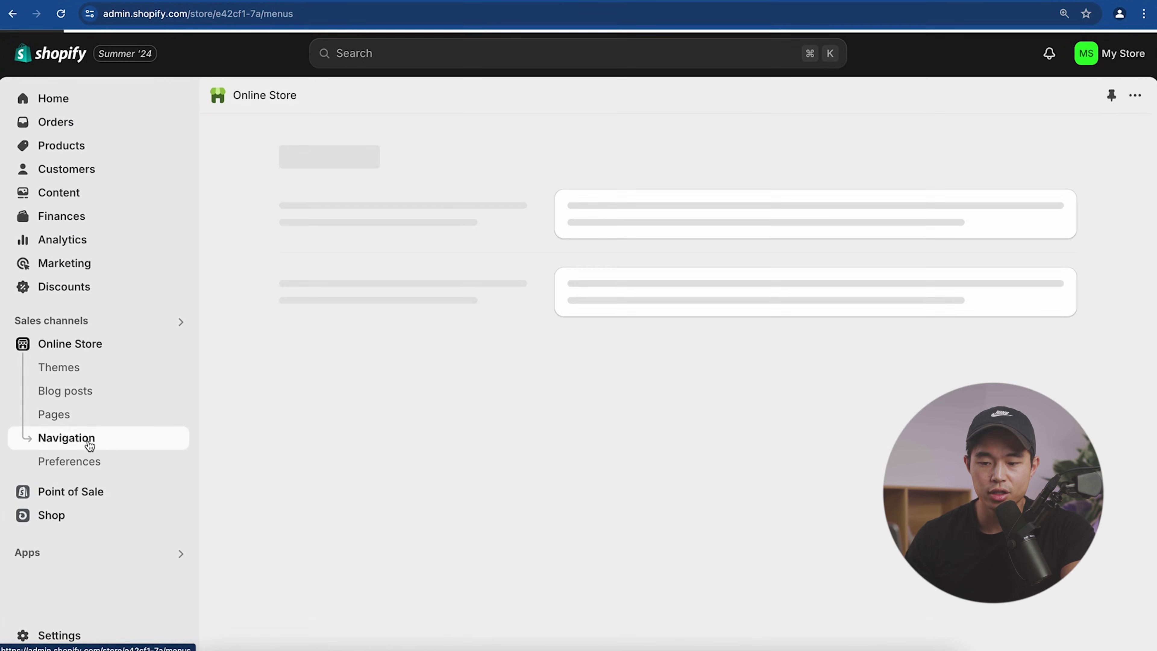